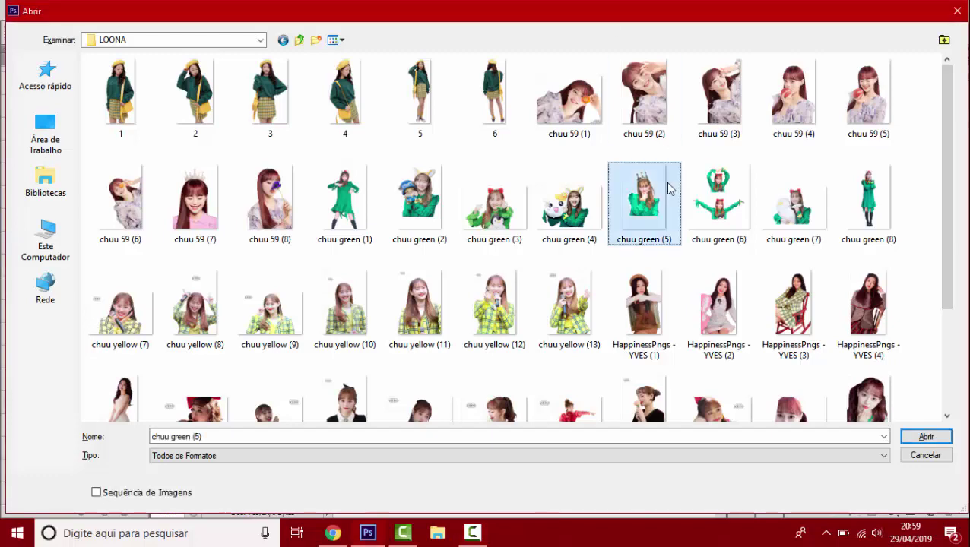
- Bring the chuu green (5) photo into Sem Título-1, scaled down proportionally and centred at the bottom
{"action": "key", "text": "Return"}
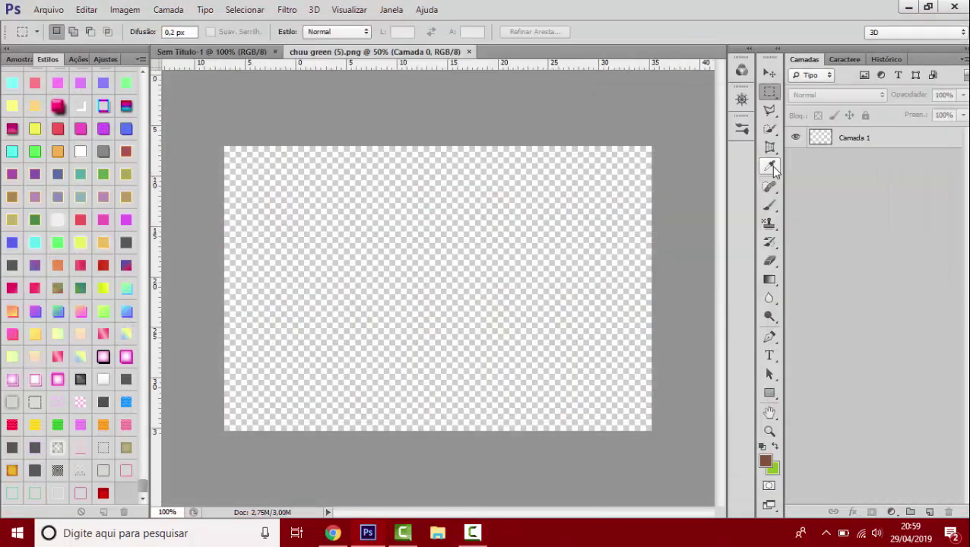
{"action": "left_click", "coordinate": [769, 166]}
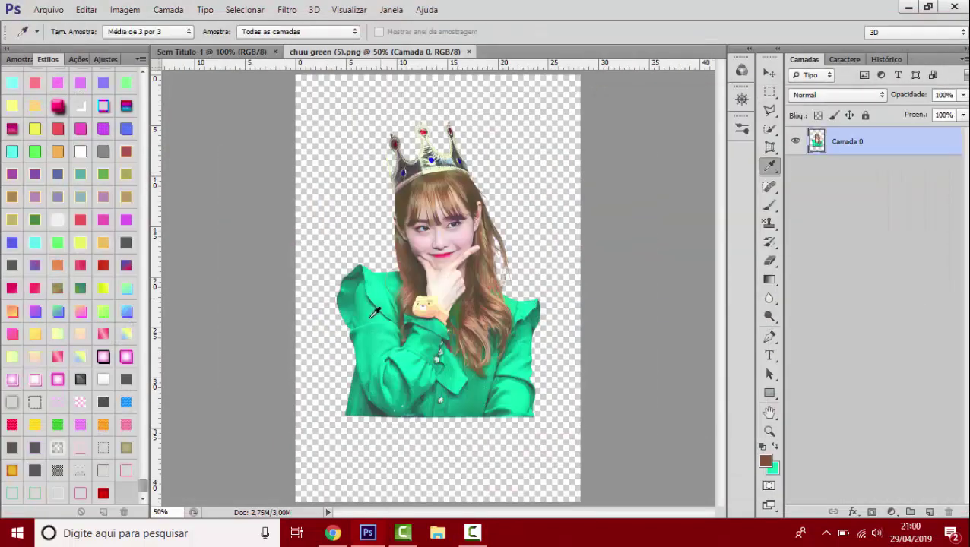
{"action": "key", "text": "v"}
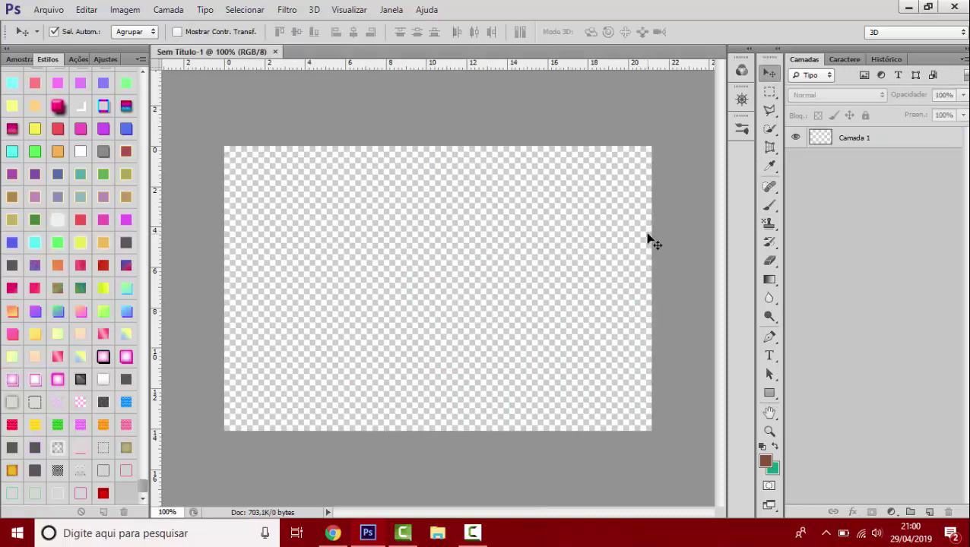
{"action": "left_click_drag", "start_coordinate": [471, 57], "coordinate": [649, 238]}
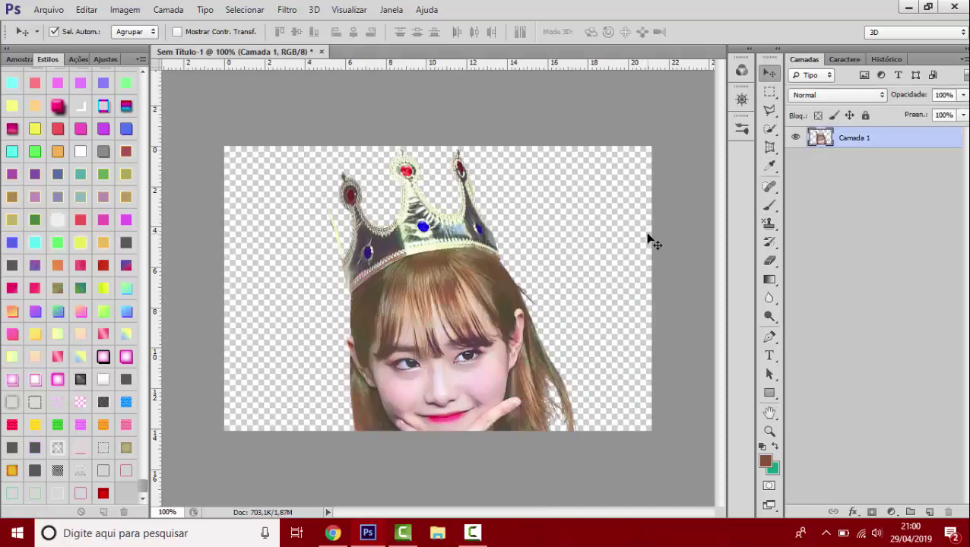
{"action": "key", "text": "ctrl+t"}
{"action": "left_click", "coordinate": [247, 31]}
{"action": "left_click_drag", "start_coordinate": [342, 327], "coordinate": [455, 273]}
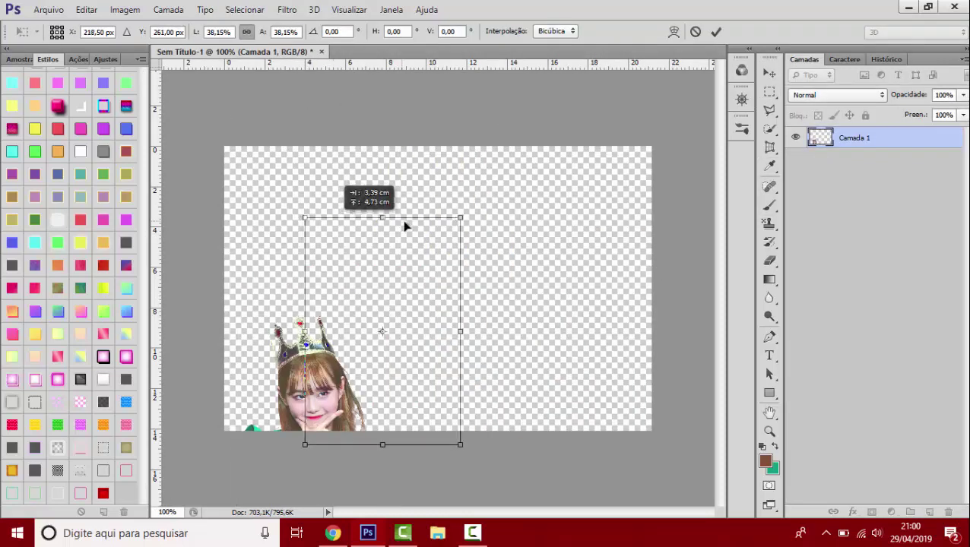
{"action": "key", "text": "Return"}
- Open the photos 3 and HappinessPngs - YVES (3), accepting the colour profile
{"action": "left_click", "coordinate": [48, 9]}
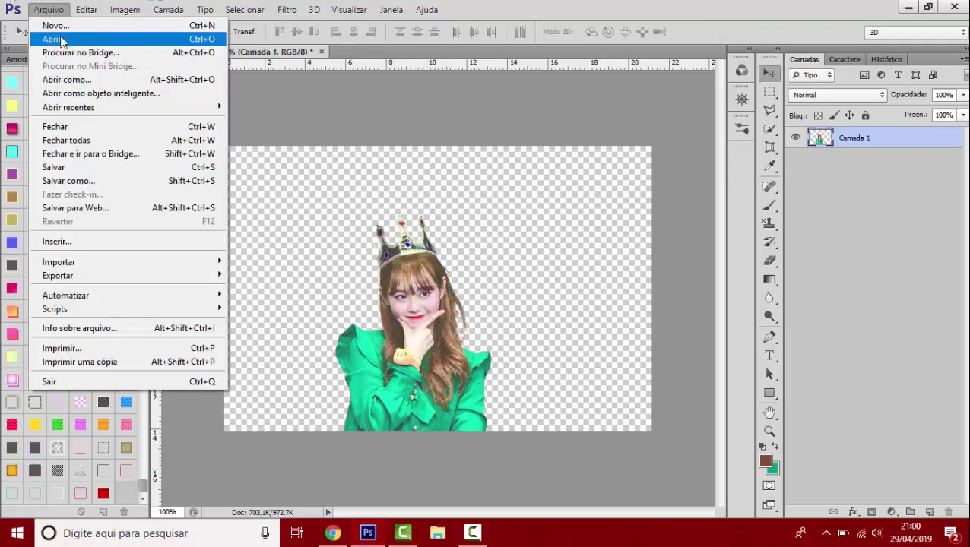
{"action": "left_click", "coordinate": [61, 37]}
{"action": "scroll", "coordinate": [504, 308], "scroll_direction": "down", "scroll_amount": 5}
{"action": "scroll", "coordinate": [425, 155], "scroll_direction": "up", "scroll_amount": 3}
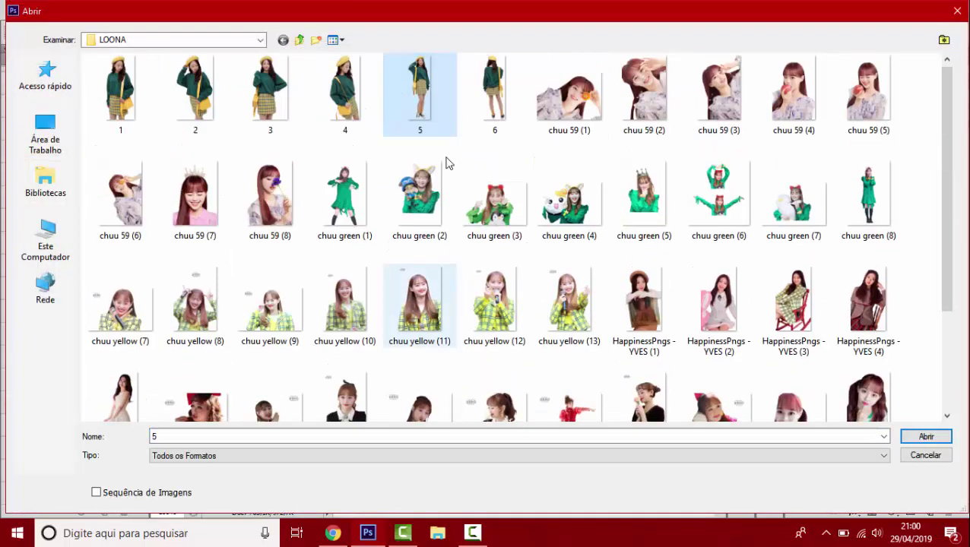
{"action": "left_click", "coordinate": [794, 307]}
{"action": "left_click", "coordinate": [267, 96], "text": "ctrl"}
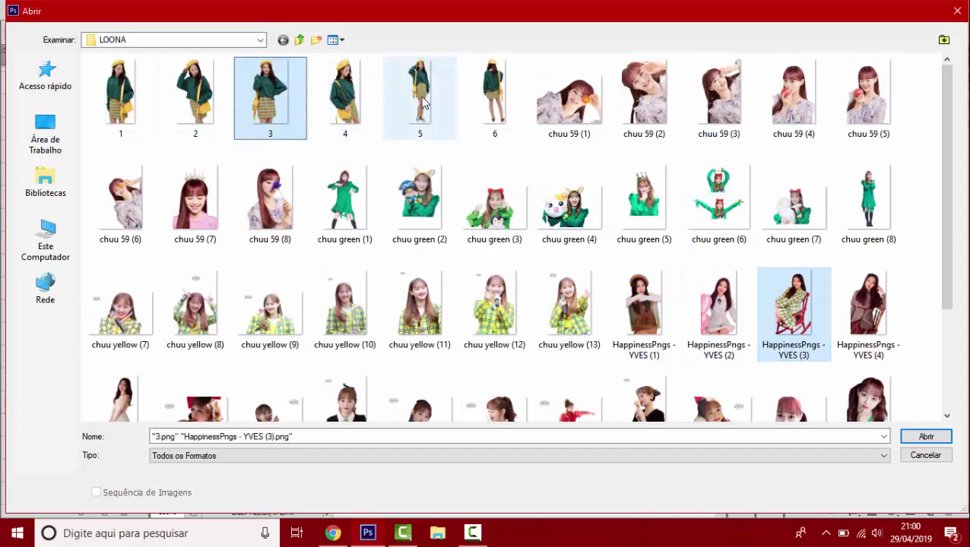
{"action": "key", "text": "Return"}
{"action": "key", "text": "Return"}
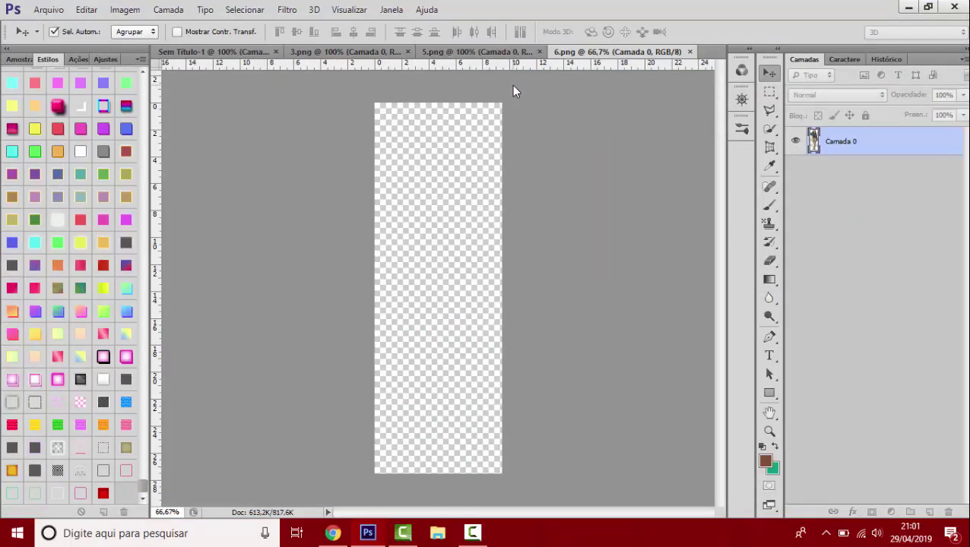
{"action": "key", "text": "Return"}
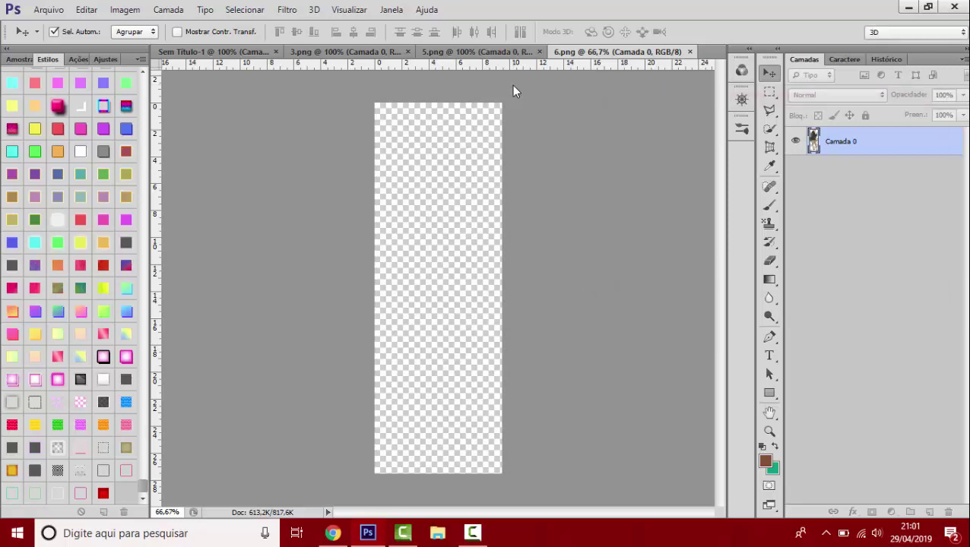
- Sample green from 3.png as the foreground colour and return to the collage
{"action": "left_click", "coordinate": [265, 51]}
{"action": "key", "text": "i"}
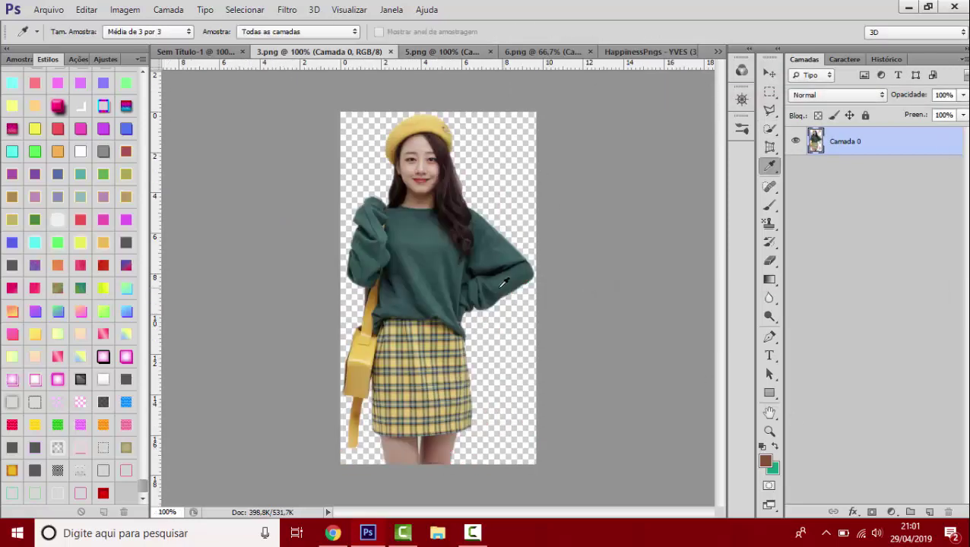
{"action": "left_click", "coordinate": [225, 54]}
{"action": "left_click", "coordinate": [775, 448]}
{"action": "left_click", "coordinate": [372, 51]}
{"action": "key", "text": "v"}
{"action": "key", "text": "ctrl+shift+Tab"}
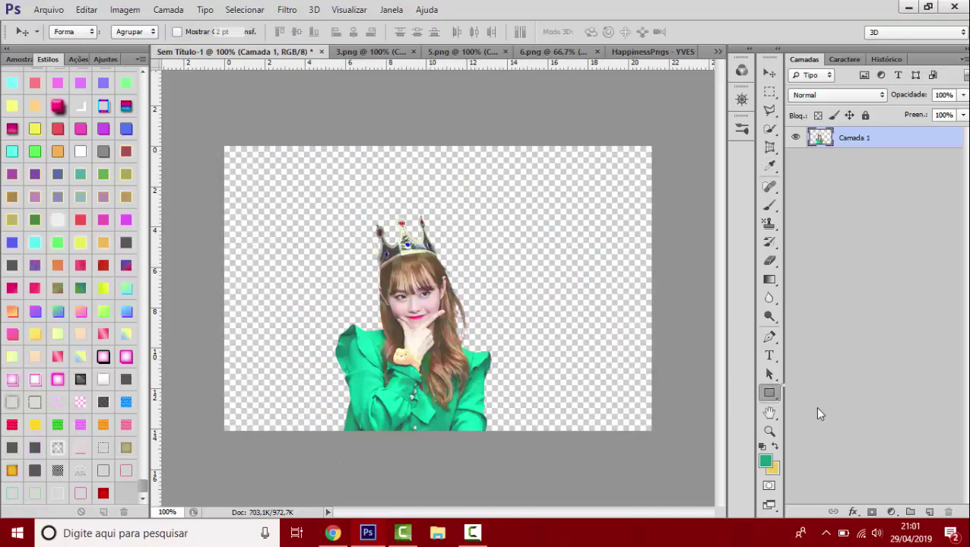
- Nudge the girl slightly right and add a new layer, Camada 2, below Camada 1
{"action": "key", "text": "v"}
{"action": "key", "text": "ctrl+t"}
{"action": "left_click_drag", "start_coordinate": [407, 247], "coordinate": [425, 251]}
{"action": "key", "text": "Return"}
{"action": "left_click", "coordinate": [929, 511]}
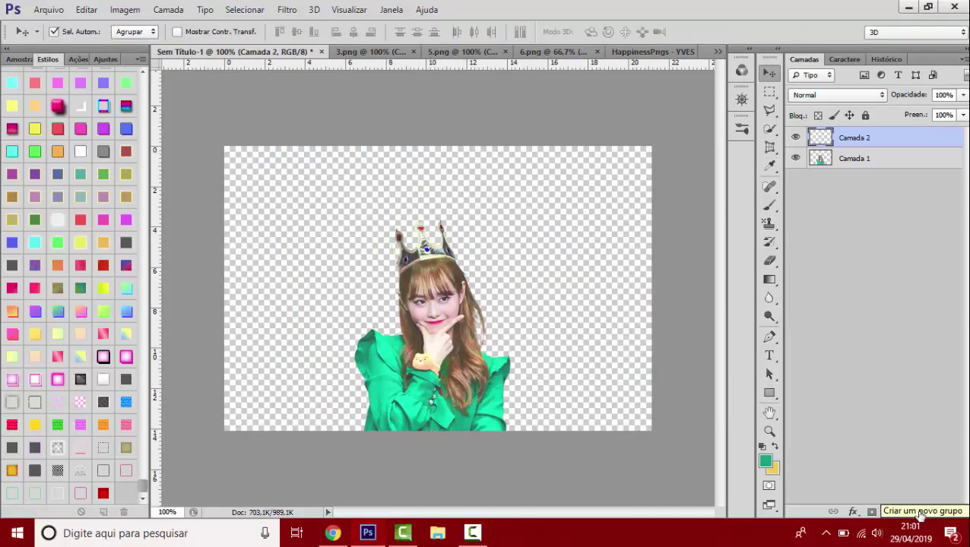
{"action": "left_click_drag", "start_coordinate": [848, 177], "coordinate": [847, 170]}
- Start a Pen path around the girl, tracing the hair, shoulder and sleeve edge
{"action": "key", "text": "p"}
{"action": "scroll", "coordinate": [367, 127], "scroll_direction": "up", "scroll_amount": 3, "text": "alt"}
{"action": "scroll", "coordinate": [367, 126], "scroll_direction": "up", "scroll_amount": 2, "text": "alt"}
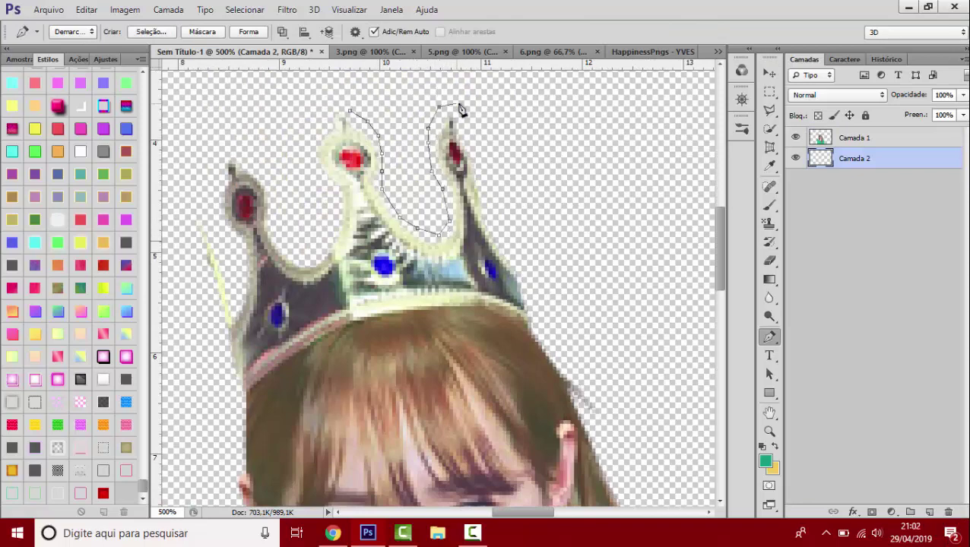
{"action": "left_click", "coordinate": [578, 399]}
{"action": "scroll", "coordinate": [577, 399], "scroll_direction": "down", "scroll_amount": 2}
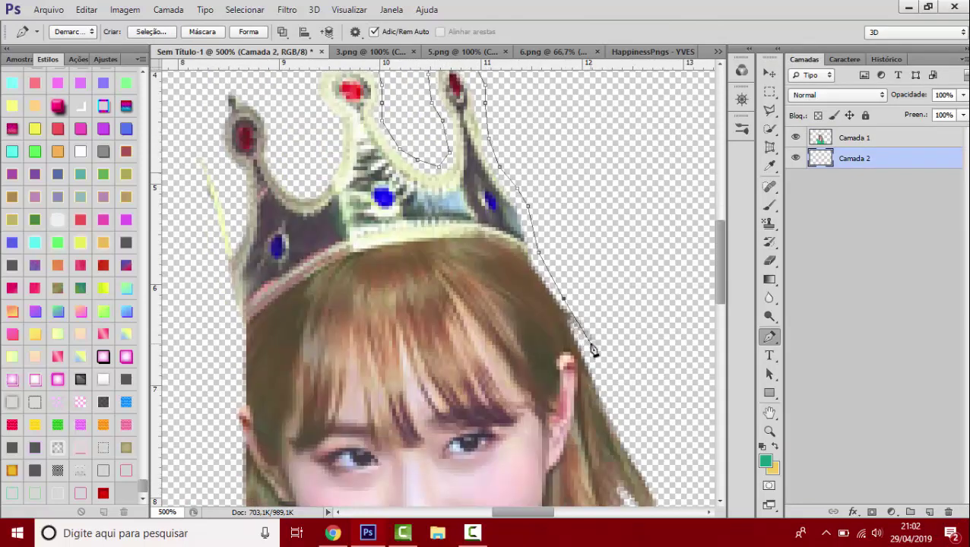
{"action": "left_click", "coordinate": [524, 414]}
{"action": "scroll", "coordinate": [525, 414], "scroll_direction": "down", "scroll_amount": 3}
{"action": "left_click", "coordinate": [526, 361]}
{"action": "scroll", "coordinate": [526, 361], "scroll_direction": "down", "scroll_amount": 3}
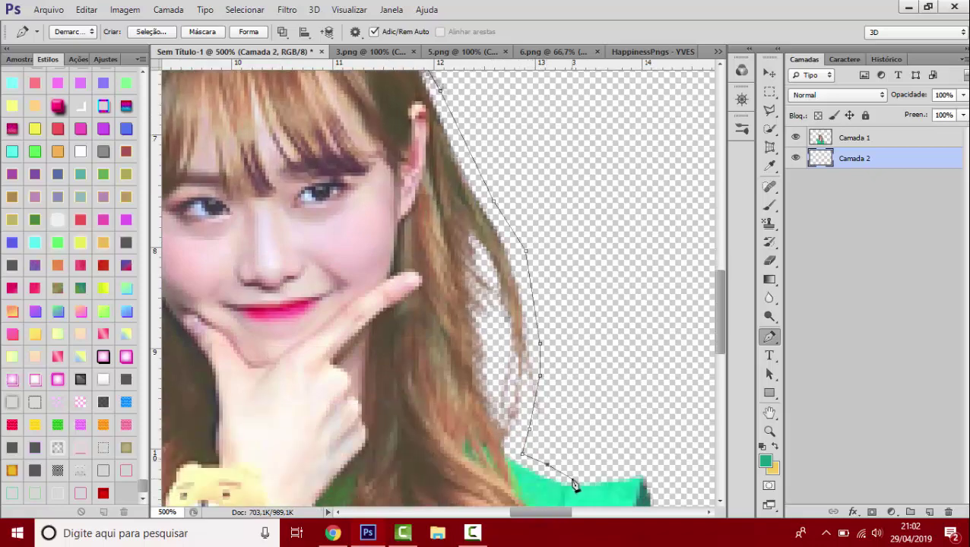
{"action": "scroll", "coordinate": [654, 475], "scroll_direction": "down", "scroll_amount": 3, "text": "alt"}
{"action": "scroll", "coordinate": [577, 444], "scroll_direction": "down", "scroll_amount": 3}
{"action": "left_click", "coordinate": [560, 439]}
{"action": "scroll", "coordinate": [560, 439], "scroll_direction": "down", "scroll_amount": 3}
{"action": "left_click", "coordinate": [562, 488]}
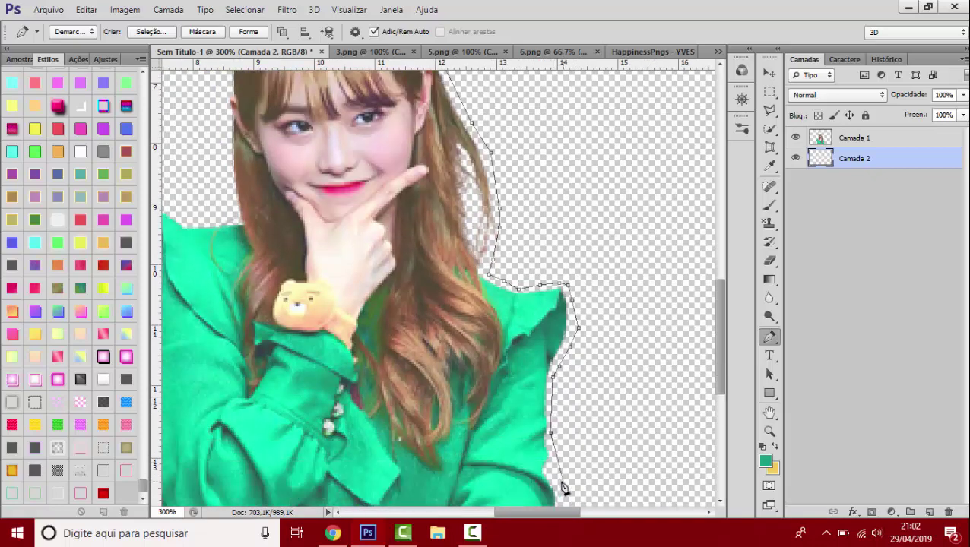
- Continue the Pen path below the canvas and back up the shoulder, face and crown
{"action": "scroll", "coordinate": [562, 489], "scroll_direction": "up", "scroll_amount": 2, "text": "alt"}
{"action": "scroll", "coordinate": [564, 380], "scroll_direction": "left", "scroll_amount": 5}
{"action": "left_click", "coordinate": [393, 388]}
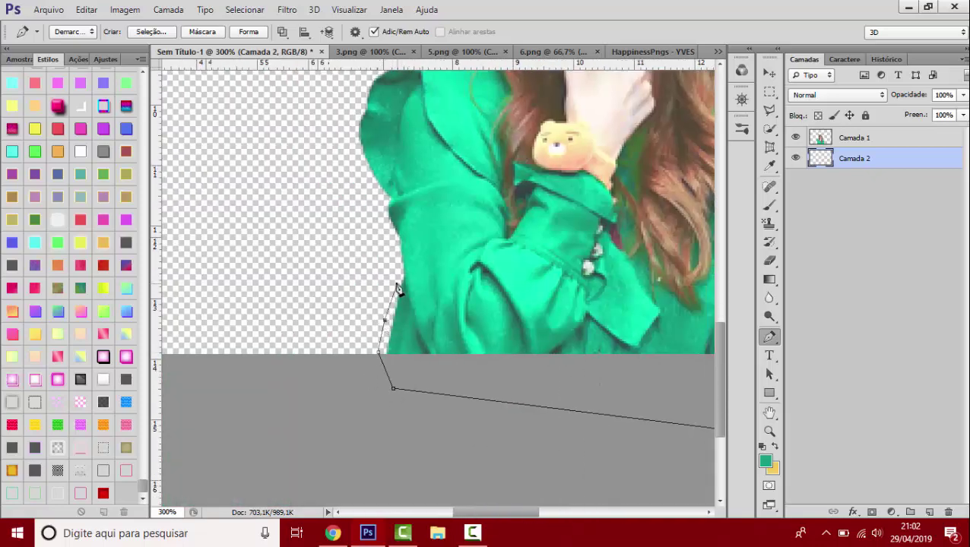
{"action": "scroll", "coordinate": [354, 111], "scroll_direction": "up", "scroll_amount": 2}
{"action": "left_click", "coordinate": [369, 122]}
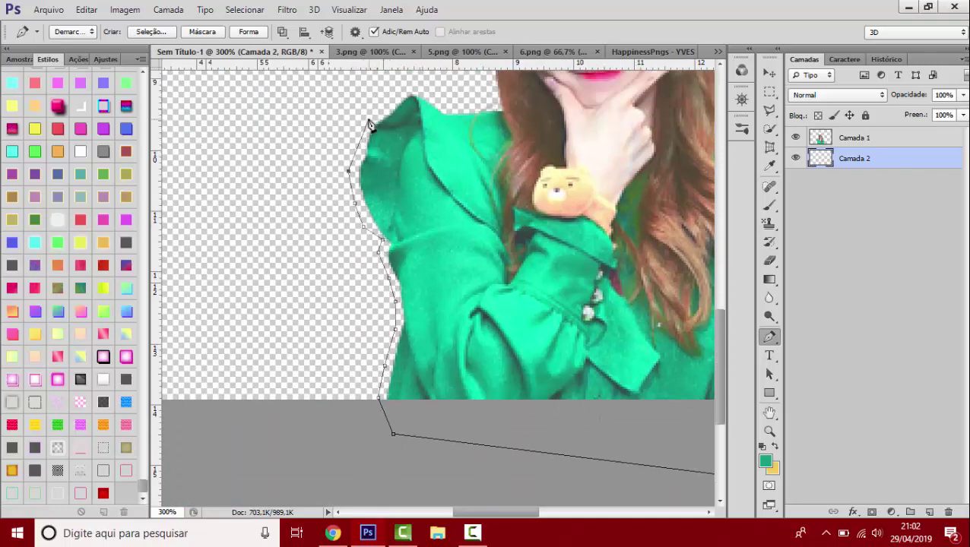
{"action": "scroll", "coordinate": [494, 109], "scroll_direction": "up", "scroll_amount": 5}
{"action": "left_click", "coordinate": [487, 253]}
{"action": "left_click", "coordinate": [485, 223]}
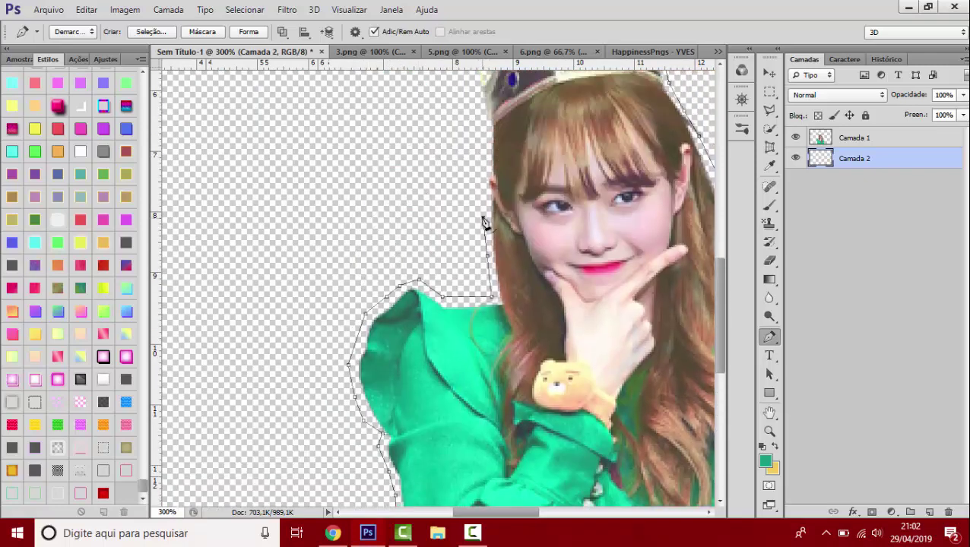
{"action": "scroll", "coordinate": [469, 152], "scroll_direction": "up", "scroll_amount": 4}
{"action": "left_click", "coordinate": [469, 171]}
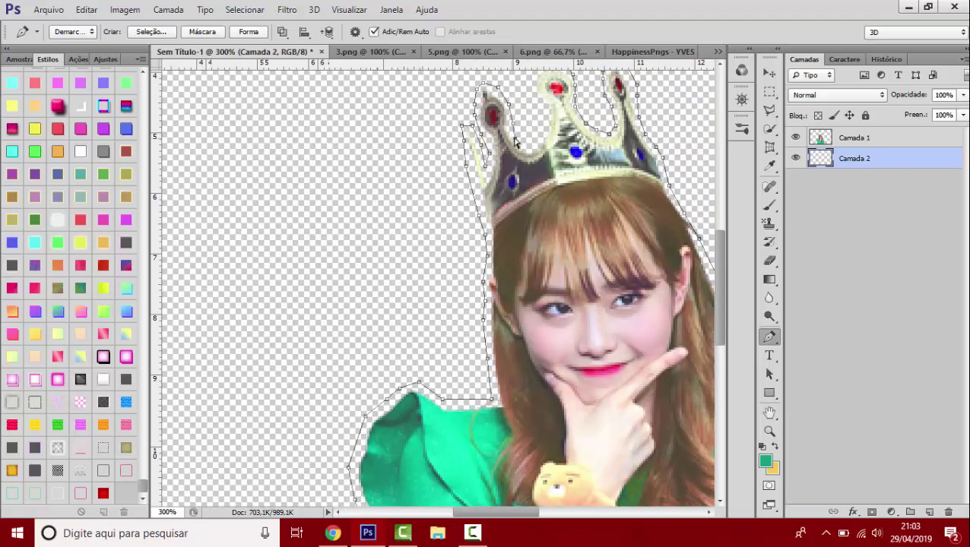
{"action": "scroll", "coordinate": [533, 107], "scroll_direction": "up", "scroll_amount": 2}
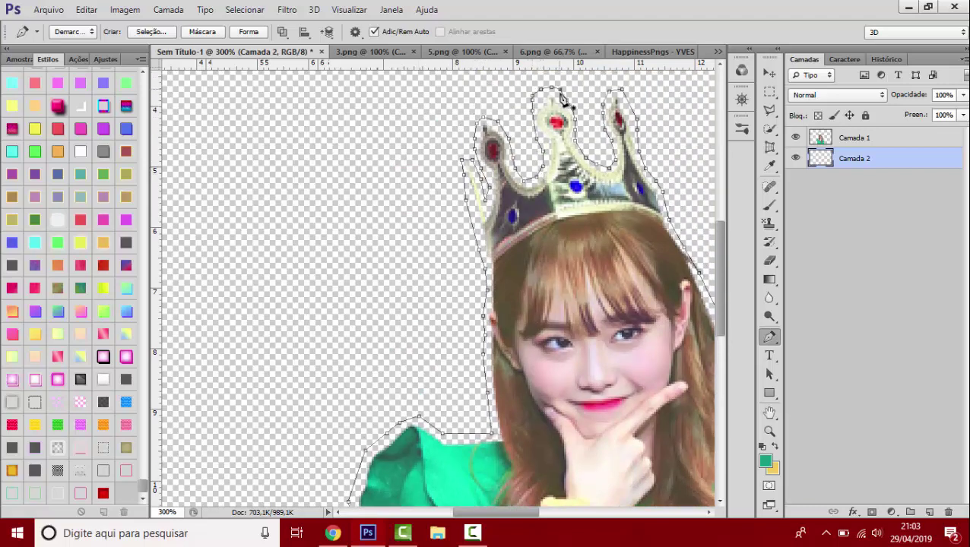
{"action": "scroll", "coordinate": [505, 264], "scroll_direction": "down", "scroll_amount": 4}
{"action": "scroll", "coordinate": [531, 274], "scroll_direction": "up", "scroll_amount": 1}
{"action": "scroll", "coordinate": [540, 269], "scroll_direction": "up", "scroll_amount": 1}
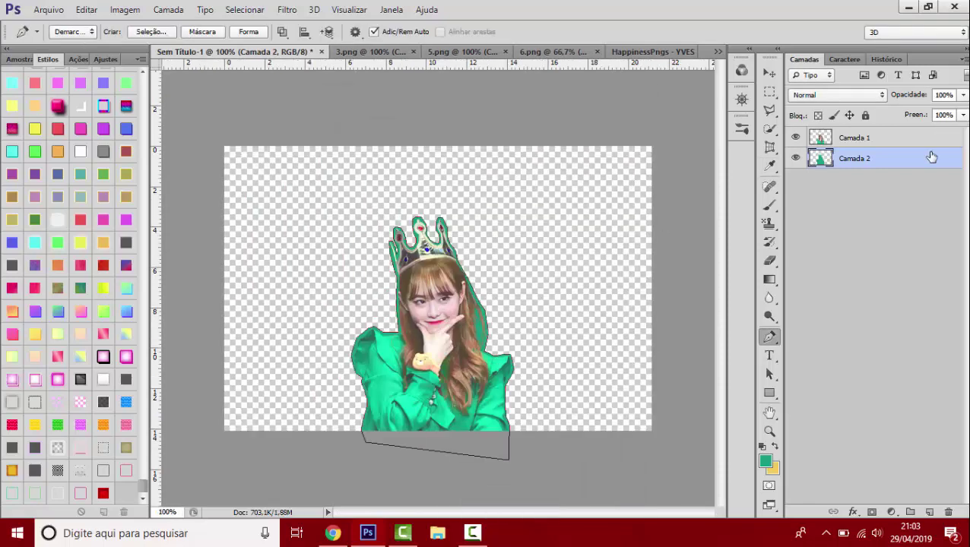
- Colour the outline yellow with a clipped rectangle, then merge it into the outline layer
{"action": "key", "text": "u"}
{"action": "left_click_drag", "start_coordinate": [324, 175], "coordinate": [569, 502]}
{"action": "left_click", "coordinate": [823, 174], "text": "alt"}
{"action": "double_click", "coordinate": [828, 162]}
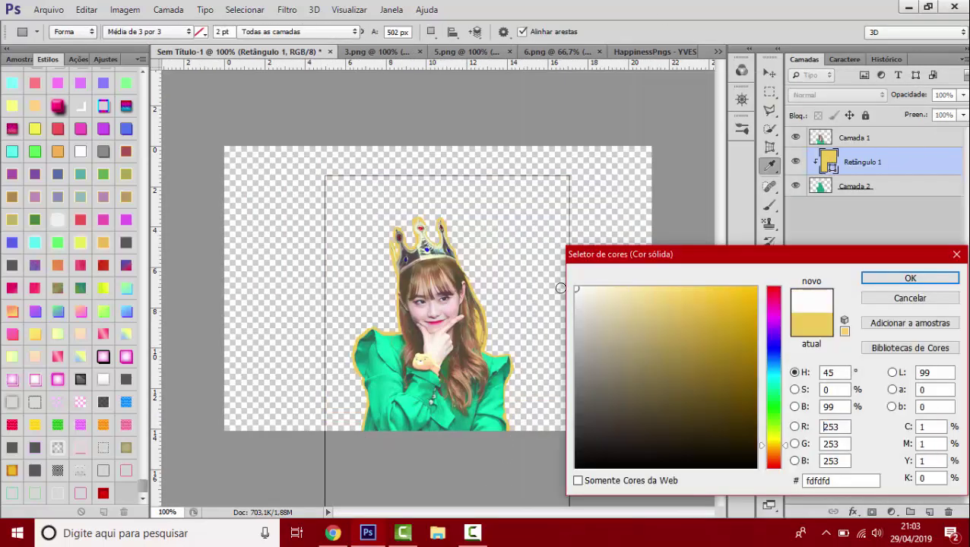
{"action": "left_click", "coordinate": [910, 279]}
{"action": "key", "text": "ctrl+e"}
- Shrink the girl and outline slightly, and place a yellow circle behind her
{"action": "left_click", "coordinate": [853, 137], "text": "shift"}
{"action": "key", "text": "ctrl+t"}
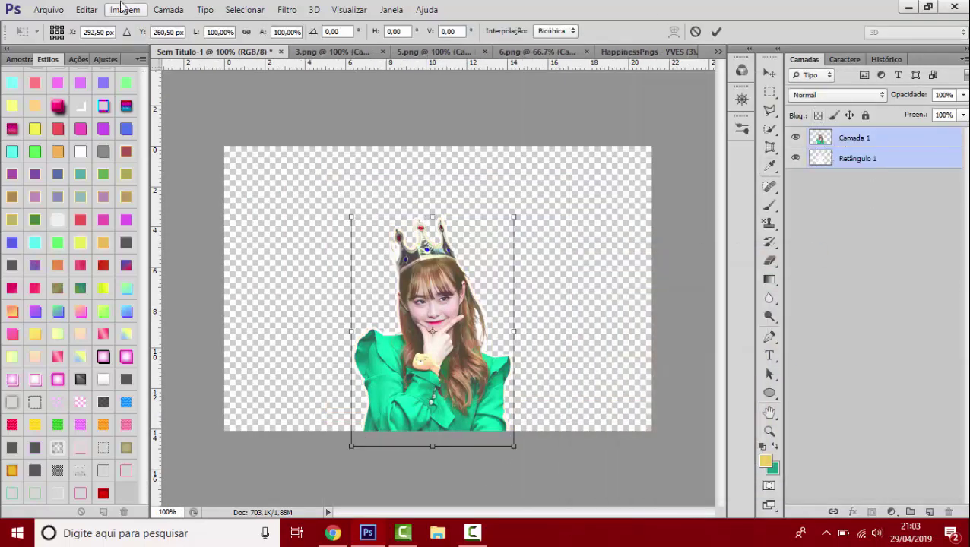
{"action": "left_click_drag", "start_coordinate": [512, 219], "coordinate": [505, 228]}
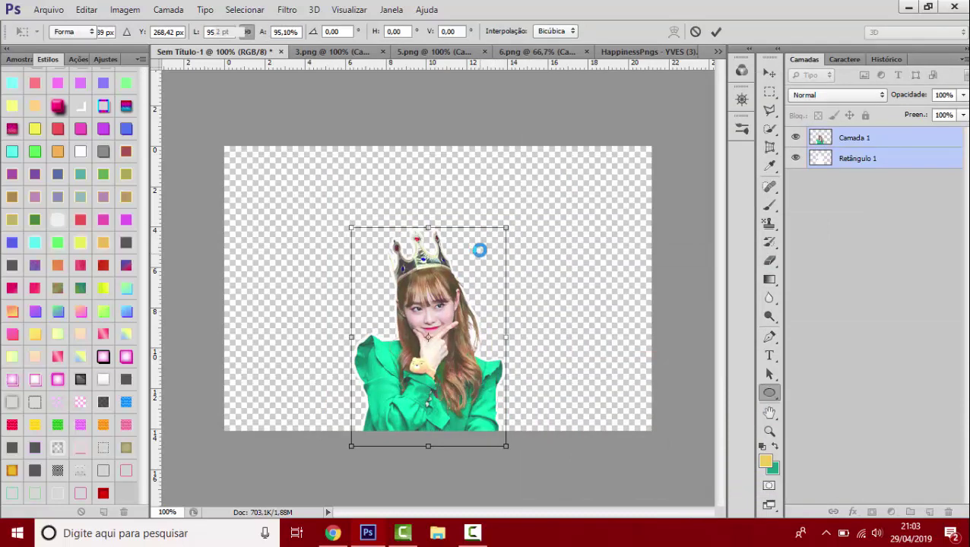
{"action": "key", "text": "Return"}
{"action": "left_click_drag", "start_coordinate": [430, 204], "coordinate": [579, 358]}
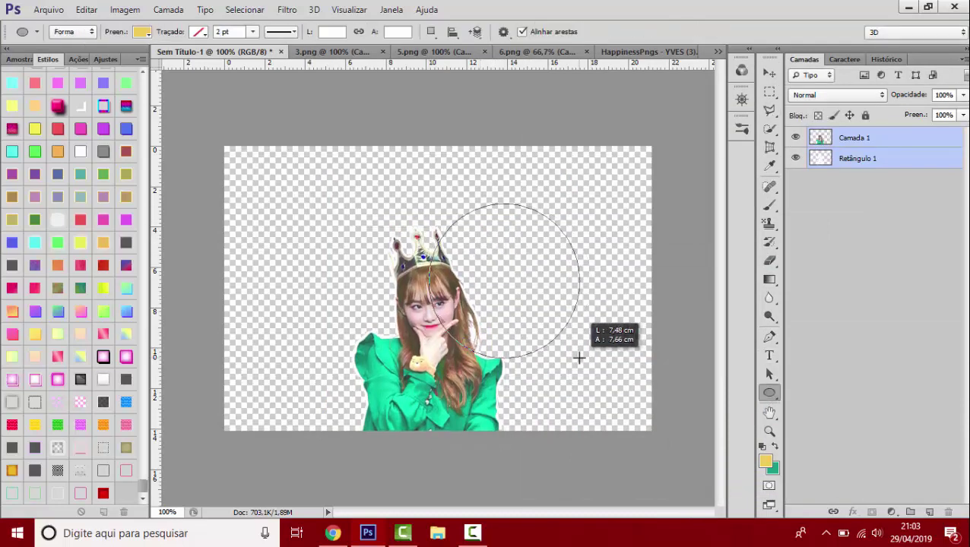
{"action": "left_click_drag", "start_coordinate": [524, 304], "coordinate": [380, 319]}
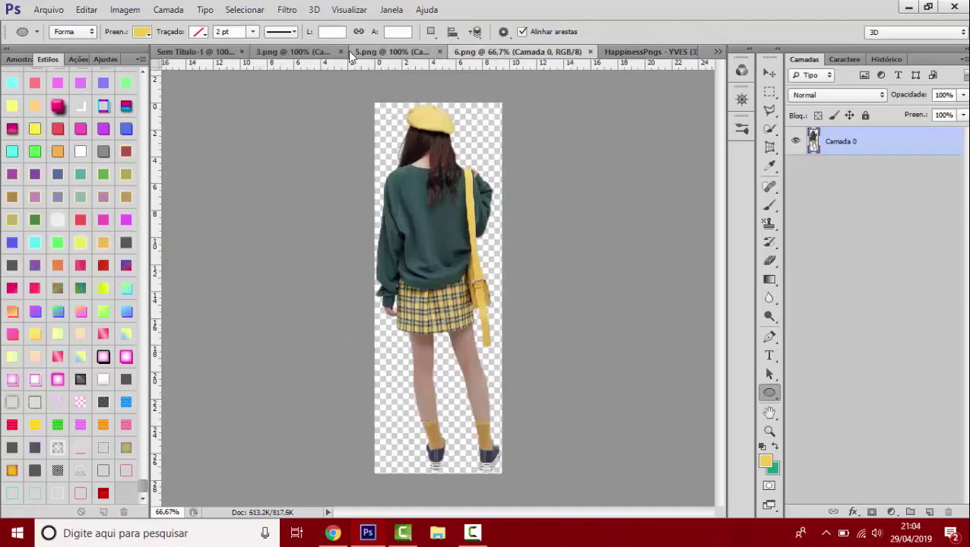
- Paste the 5.png girl into the collage, scale her down, and layer her below the yellow circle
{"action": "left_click", "coordinate": [351, 52]}
{"action": "key", "text": "ctrl+a"}
{"action": "key", "text": "ctrl+c"}
{"action": "left_click", "coordinate": [184, 52]}
{"action": "key", "text": "ctrl+v"}
{"action": "key", "text": "ctrl+t"}
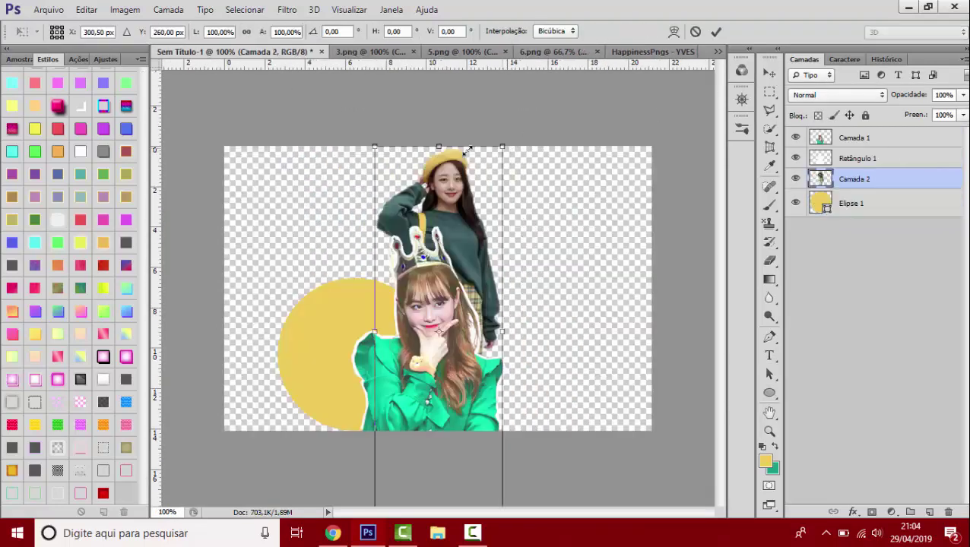
{"action": "left_click_drag", "start_coordinate": [469, 151], "coordinate": [433, 156]}
{"action": "key", "text": "Return"}
{"action": "left_click_drag", "start_coordinate": [854, 179], "coordinate": [873, 228]}
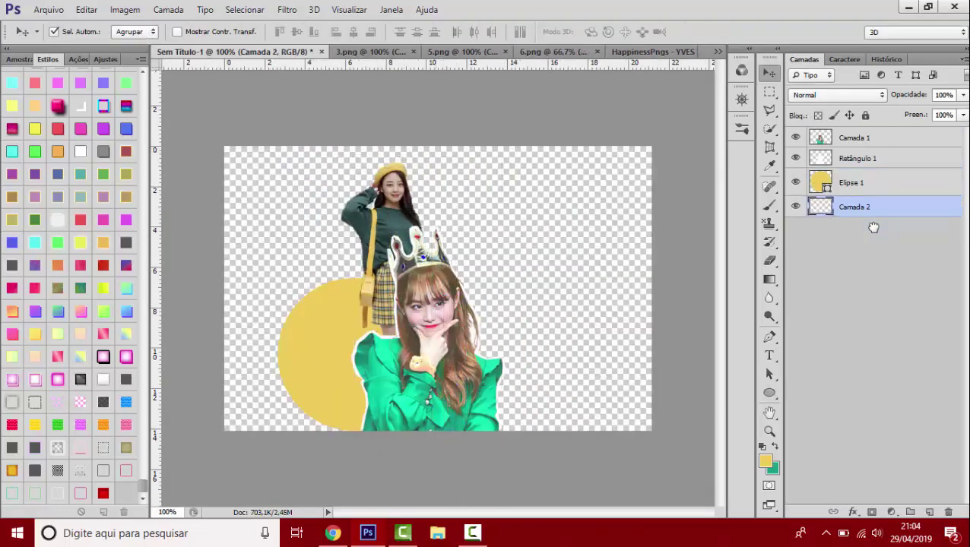
- Draw a green ellipse and clip it to the layer beneath
{"action": "left_click", "coordinate": [770, 393]}
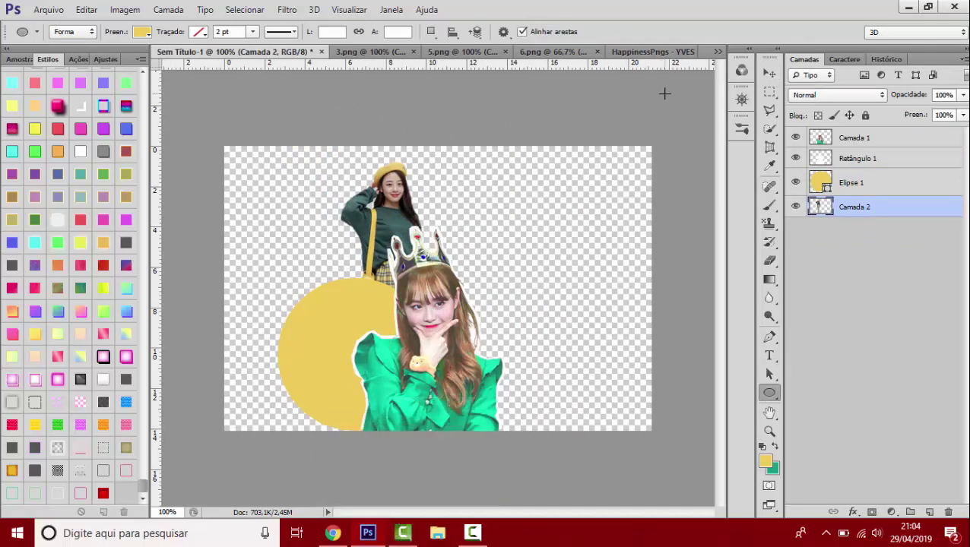
{"action": "key", "text": "v"}
{"action": "left_click", "coordinate": [769, 392]}
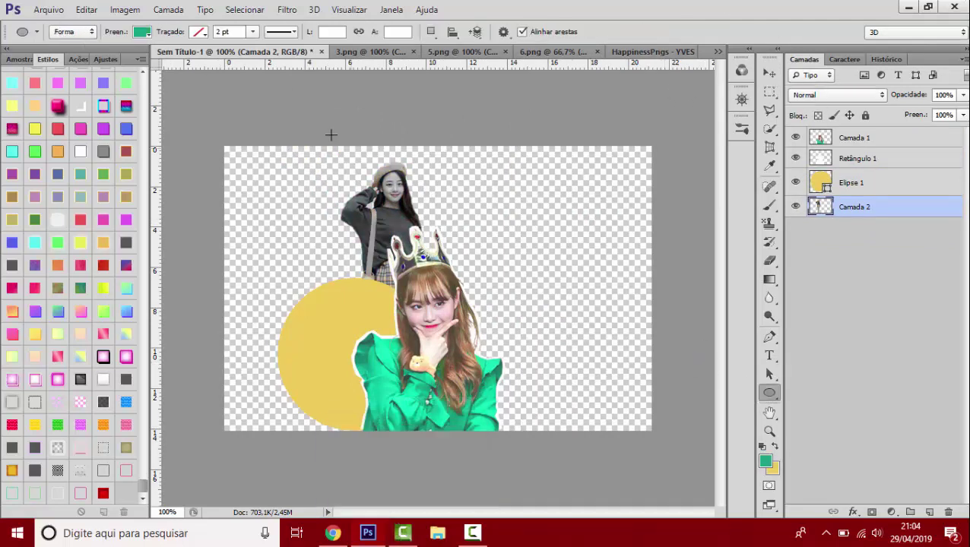
{"action": "left_click_drag", "start_coordinate": [289, 68], "coordinate": [469, 254]}
{"action": "right_click", "coordinate": [848, 206]}
{"action": "left_click", "coordinate": [628, 225]}
{"action": "left_click", "coordinate": [142, 31]}
- Try a blend mode on the green ellipse, discard it, and view the HappinessPngs - YVES (3) image
{"action": "left_click", "coordinate": [836, 94]}
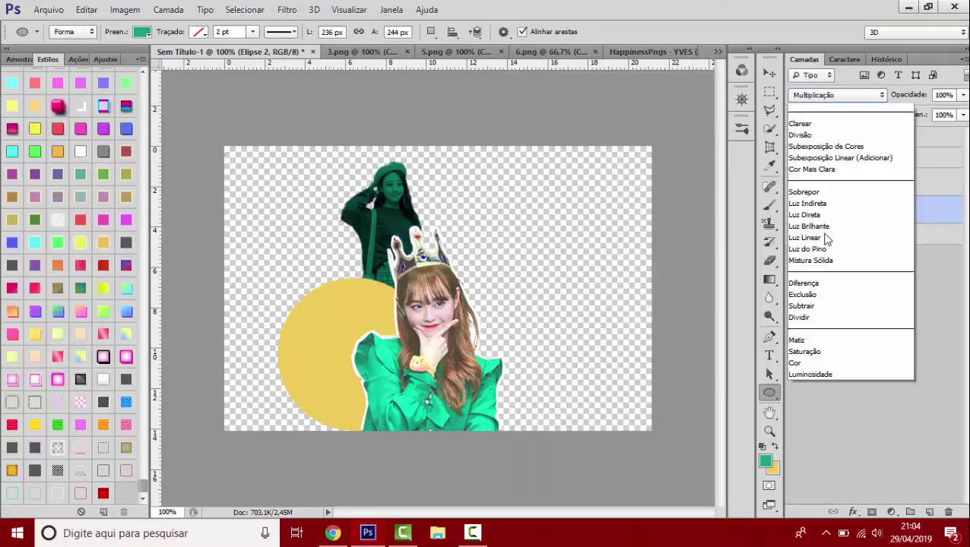
{"action": "left_click", "coordinate": [855, 238]}
{"action": "key", "text": "ctrl+t"}
{"action": "key", "text": "Delete"}
{"action": "left_click", "coordinate": [683, 52]}
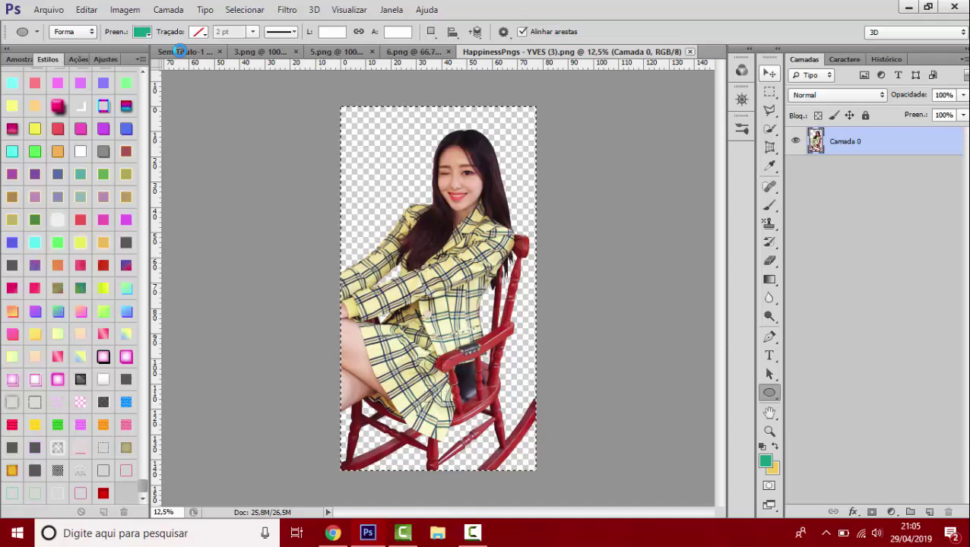
- Open plantitas images, including plantitas (20) and (50), from materiais > pixels > flores-plantas
{"action": "left_click", "coordinate": [180, 51]}
{"action": "key", "text": "ctrl+o"}
{"action": "left_click", "coordinate": [298, 40]}
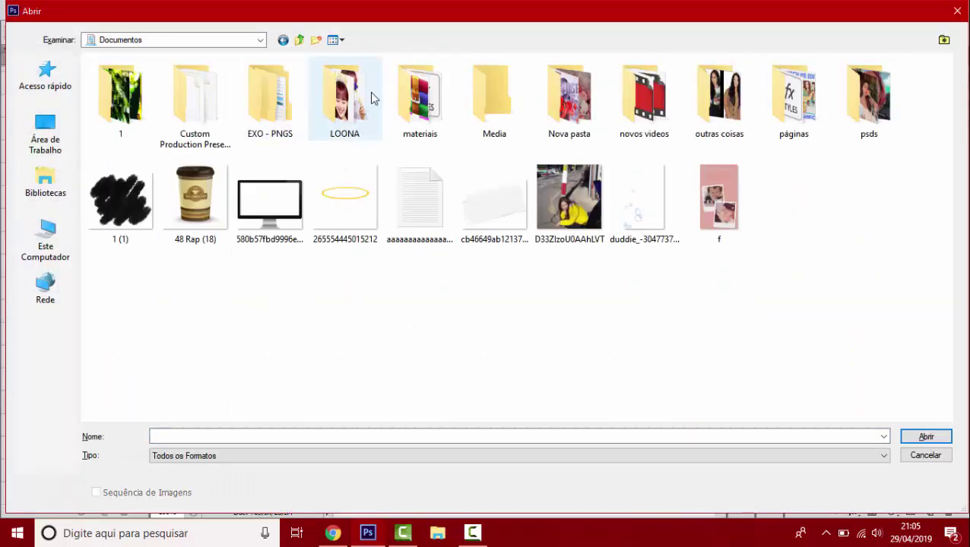
{"action": "double_click", "coordinate": [418, 93]}
{"action": "double_click", "coordinate": [652, 106]}
{"action": "double_click", "coordinate": [126, 199]}
{"action": "left_click", "coordinate": [221, 99]}
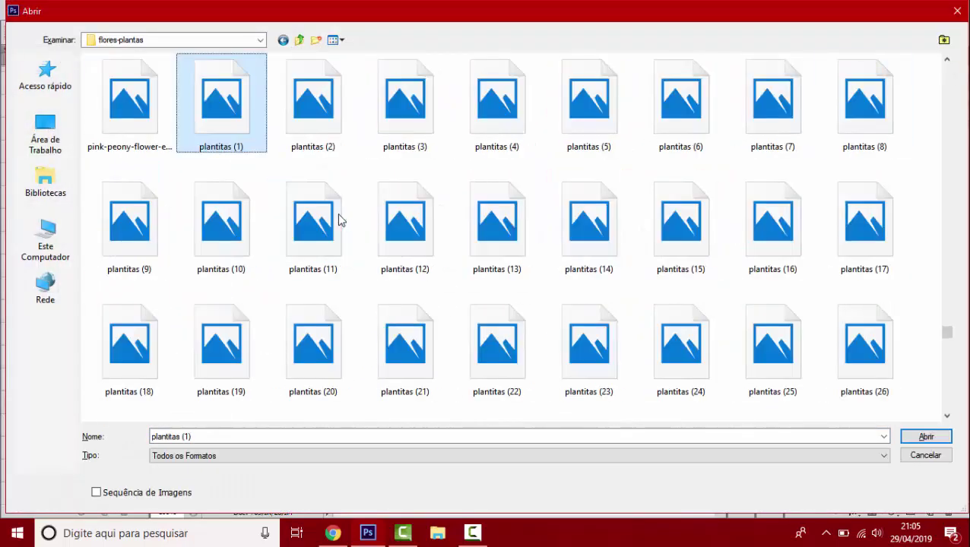
{"action": "scroll", "coordinate": [448, 316], "scroll_direction": "down", "scroll_amount": 3}
{"action": "scroll", "coordinate": [347, 223], "scroll_direction": "up", "scroll_amount": 3}
{"action": "left_click", "coordinate": [313, 342]}
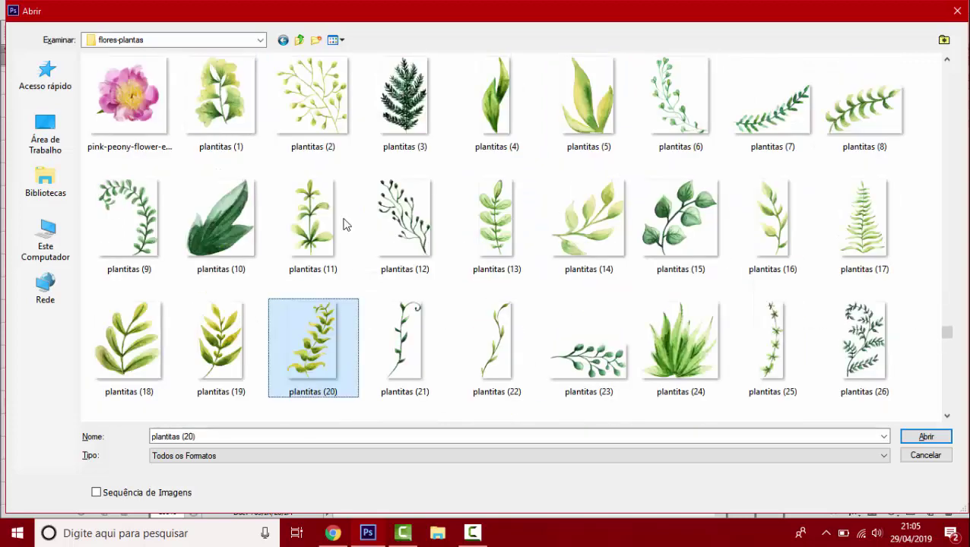
{"action": "scroll", "coordinate": [297, 243], "scroll_direction": "down", "scroll_amount": 5}
{"action": "scroll", "coordinate": [296, 244], "scroll_direction": "down", "scroll_amount": 3}
{"action": "left_click", "coordinate": [545, 275], "text": "ctrl"}
{"action": "key", "text": "Return"}
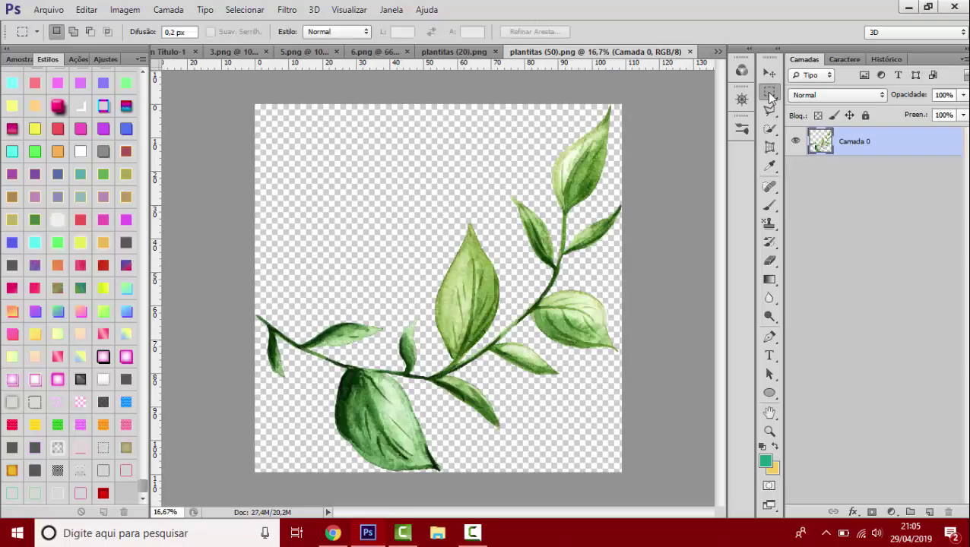
- Open sunflower (3), sunflower, tournesol 2 and tournesol 4 from the same folder
{"action": "key", "text": "ctrl+o"}
{"action": "type", "text": "g"}
{"action": "key", "text": "Escape"}
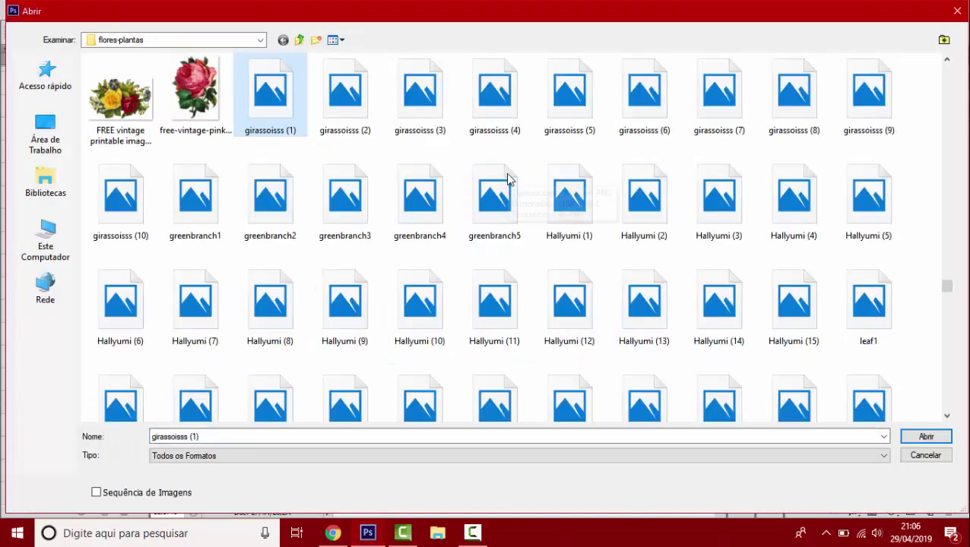
{"action": "type", "text": "sunflower"}
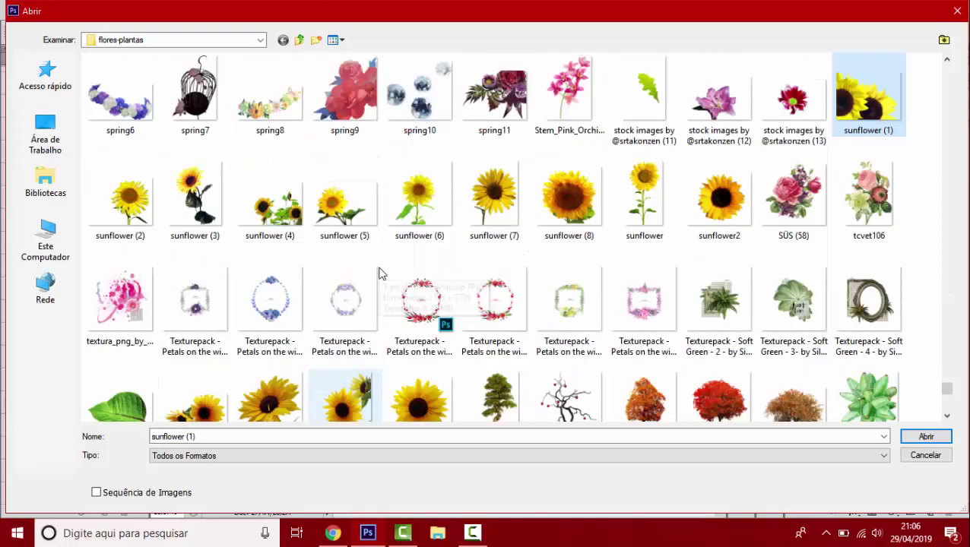
{"action": "left_click", "coordinate": [195, 198]}
{"action": "scroll", "coordinate": [194, 198], "scroll_direction": "down", "scroll_amount": 2}
{"action": "left_click", "coordinate": [345, 251], "text": "ctrl"}
{"action": "left_click", "coordinate": [196, 250], "text": "ctrl"}
{"action": "scroll", "coordinate": [456, 228], "scroll_direction": "up", "scroll_amount": 3}
{"action": "left_click", "coordinate": [658, 190], "text": "ctrl"}
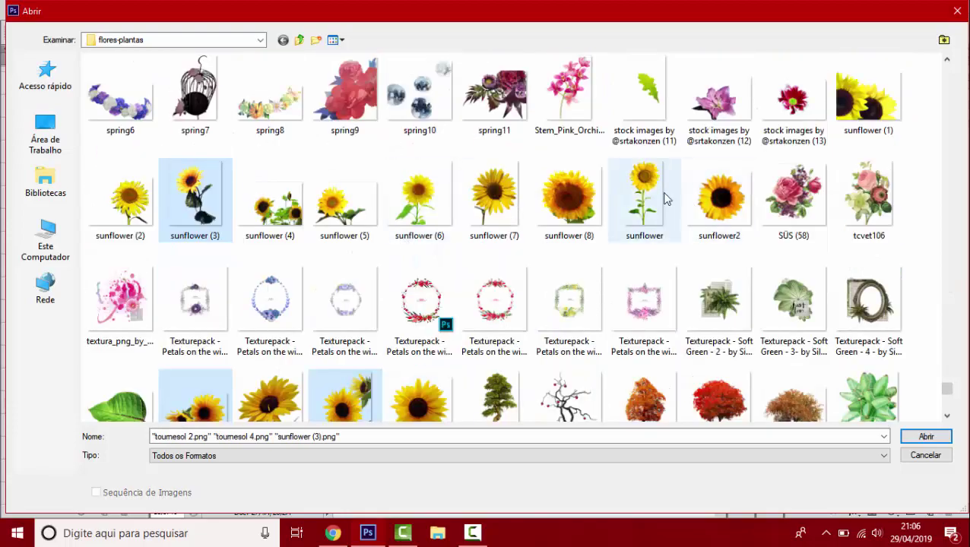
{"action": "scroll", "coordinate": [658, 190], "scroll_direction": "up", "scroll_amount": 3}
{"action": "key", "text": "Return"}
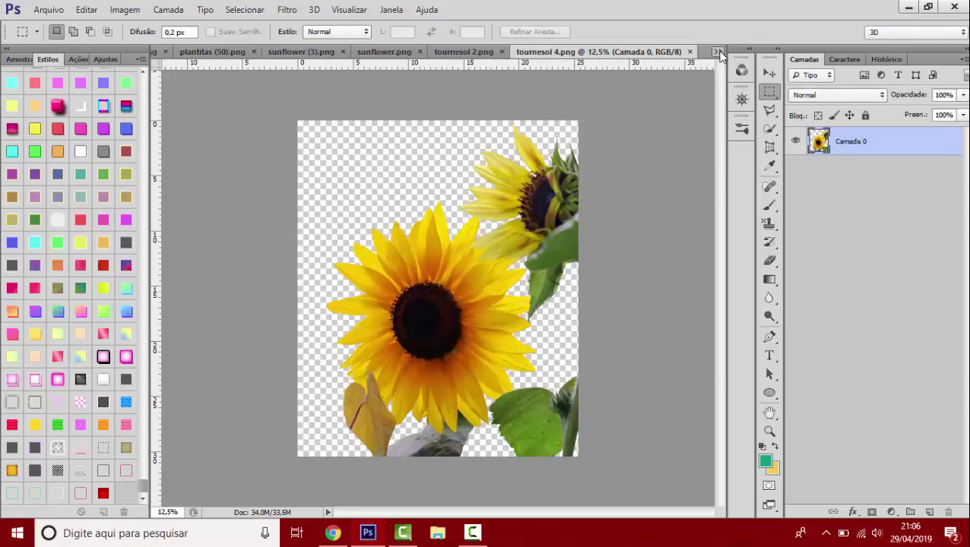
- Paste the plantitas (20) leaf into the collage, scaled proportionally to about 16%
{"action": "left_click", "coordinate": [717, 51]}
{"action": "left_click", "coordinate": [768, 134]}
{"action": "left_click", "coordinate": [351, 53]}
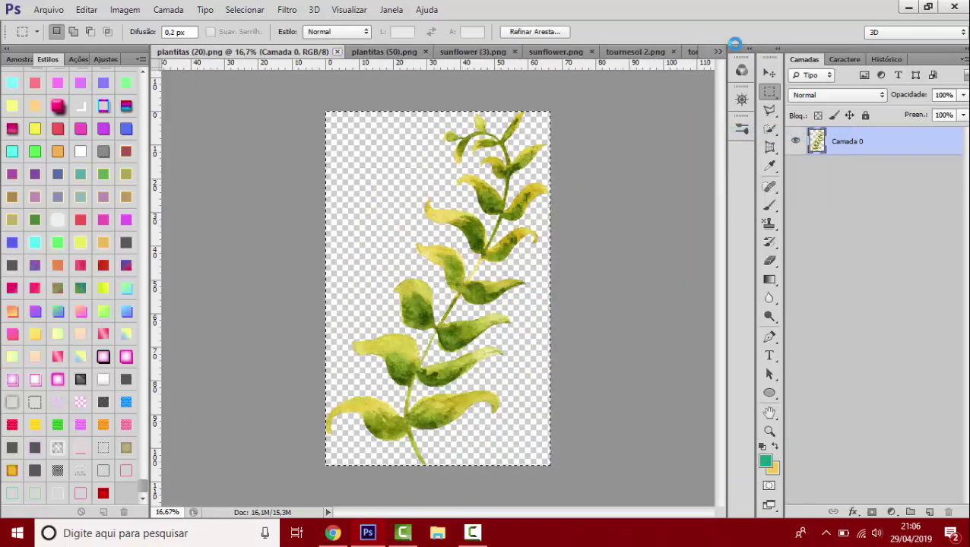
{"action": "key", "text": "ctrl+w"}
{"action": "key", "text": "ctrl+Tab"}
{"action": "key", "text": "ctrl+t"}
{"action": "key", "text": "ctrl+0"}
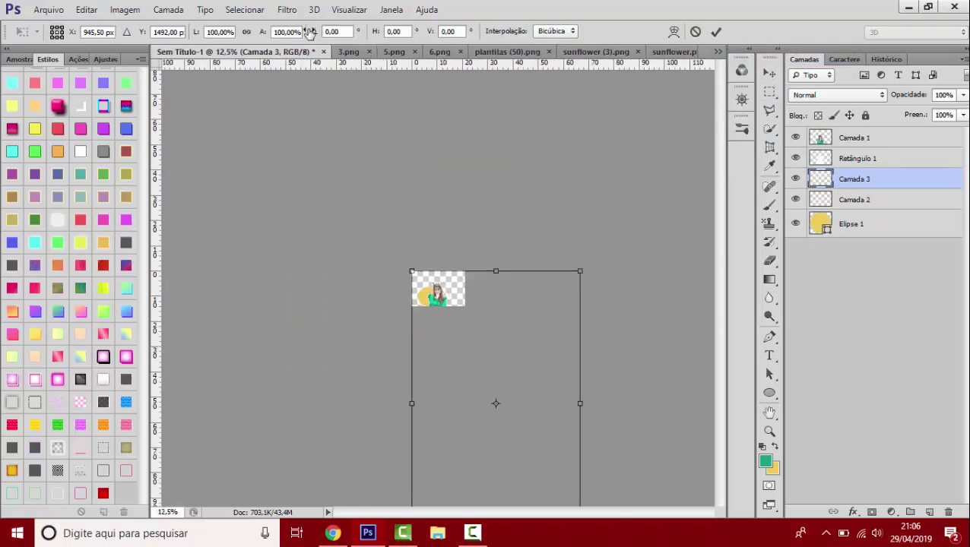
{"action": "left_click", "coordinate": [246, 31]}
{"action": "mouse_move", "coordinate": [580, 403]}
{"action": "left_mouse_down"}
{"action": "mouse_move", "coordinate": [456, 411]}
{"action": "mouse_move", "coordinate": [440, 296]}
{"action": "mouse_move", "coordinate": [411, 337]}
{"action": "mouse_move", "coordinate": [390, 311]}
{"action": "left_mouse_up"}
{"action": "key", "text": "ctrl+plus"}
{"action": "key", "text": "ctrl+plus"}
{"action": "key", "text": "ctrl+plus"}
{"action": "key", "text": "ctrl+plus"}
{"action": "key", "text": "ctrl+plus"}
{"action": "key", "text": "Return"}
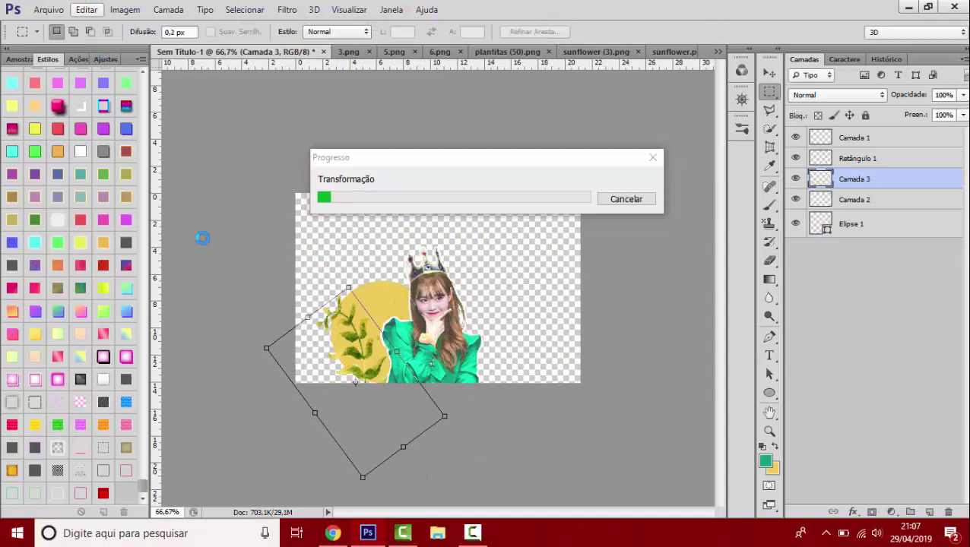
- Rotate the leaf sprig into a tilt at the collage's lower left
{"action": "left_click", "coordinate": [86, 9]}
{"action": "left_click", "coordinate": [340, 438]}
{"action": "key", "text": "ctrl+1"}
{"action": "key", "text": "ctrl+t"}
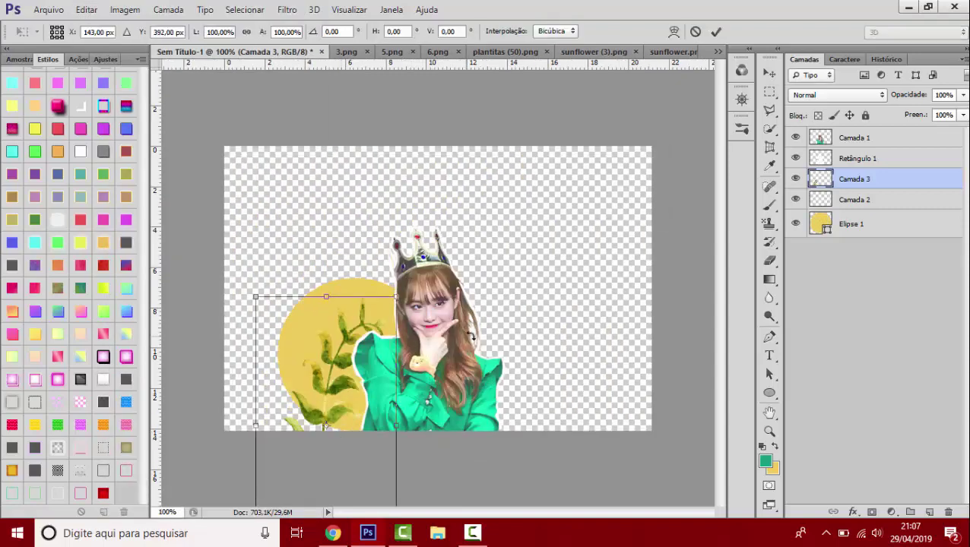
{"action": "left_click_drag", "start_coordinate": [410, 456], "coordinate": [357, 407]}
{"action": "key", "text": "Return"}
- Select the Camada 2 layer with the Move tool and begin transforming it
{"action": "left_click", "coordinate": [769, 74]}
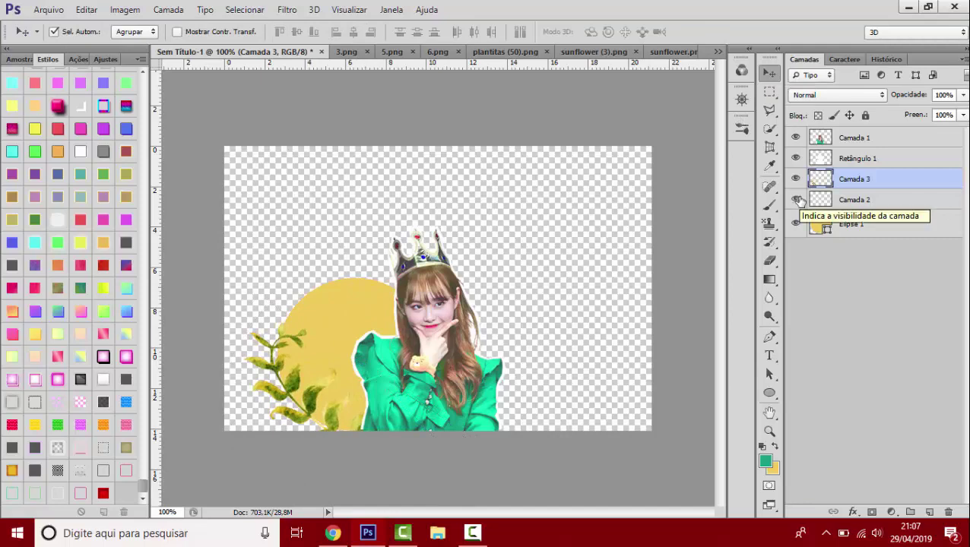
{"action": "left_click", "coordinate": [855, 199]}
{"action": "key", "text": "ctrl+t"}
{"action": "key", "text": "ctrl+minus"}
{"action": "key", "text": "ctrl+minus"}
{"action": "key", "text": "ctrl+minus"}
{"action": "key", "text": "ctrl+minus"}
{"action": "key", "text": "ctrl+minus"}
- Shrink the girl-in-chair photo and place it below Elipse 1, behind the main figure
{"action": "left_click_drag", "start_coordinate": [507, 413], "coordinate": [416, 259]}
{"action": "key", "text": "ctrl+plus"}
{"action": "key", "text": "ctrl+plus"}
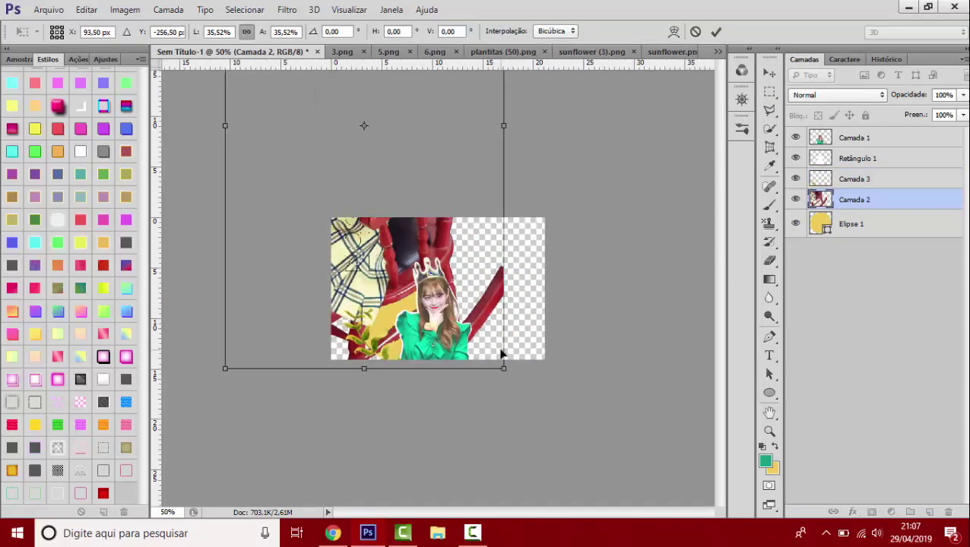
{"action": "key", "text": "ctrl+plus"}
{"action": "left_click_drag", "start_coordinate": [571, 422], "coordinate": [449, 319]}
{"action": "key", "text": "Return"}
{"action": "key", "text": "ctrl+1"}
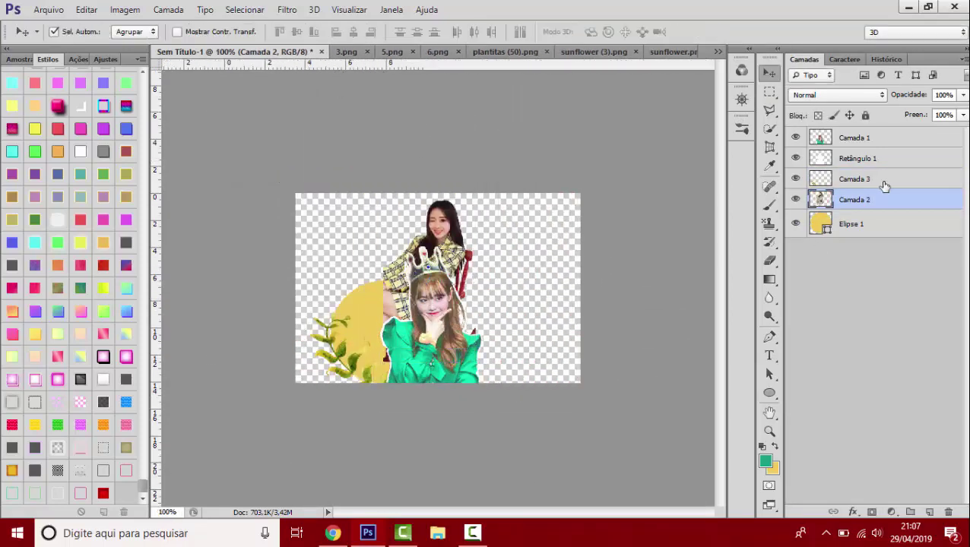
{"action": "key", "text": "ctrl+plus"}
{"action": "left_click_drag", "start_coordinate": [884, 199], "coordinate": [884, 236]}
{"action": "key", "text": "ctrl+t"}
{"action": "left_click_drag", "start_coordinate": [476, 281], "coordinate": [433, 281]}
{"action": "key", "text": "Return"}
- Draw a green circle with the Ellipse tool at the lower right
{"action": "key", "text": "ctrl+o"}
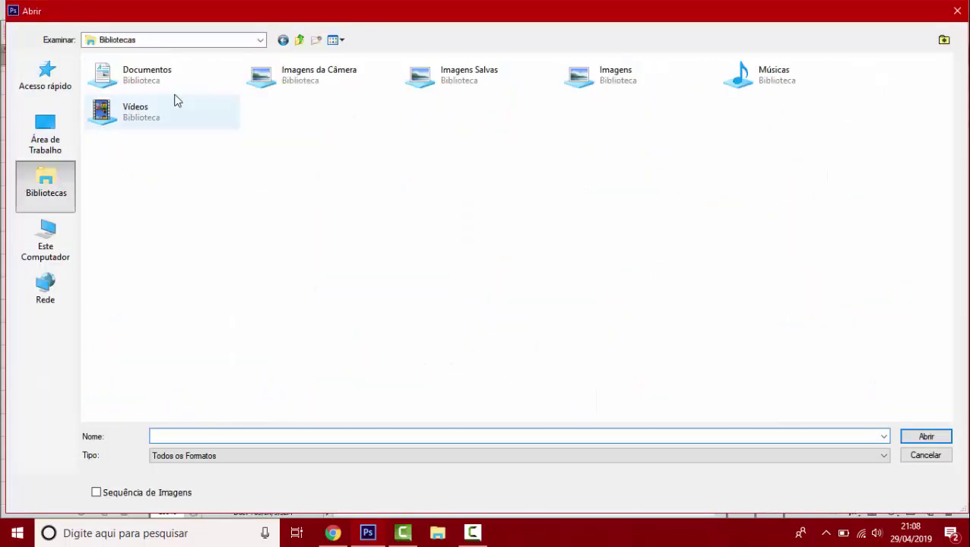
{"action": "key", "text": "Escape"}
{"action": "key", "text": "u"}
{"action": "left_click_drag", "start_coordinate": [451, 322], "coordinate": [567, 441]}
{"action": "key", "text": "ctrl+t"}
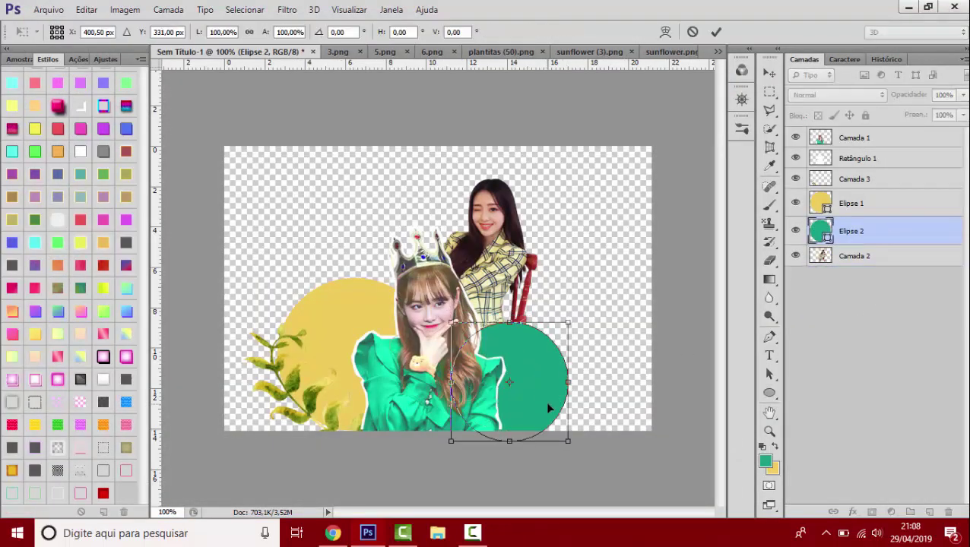
{"action": "key", "text": "Return"}
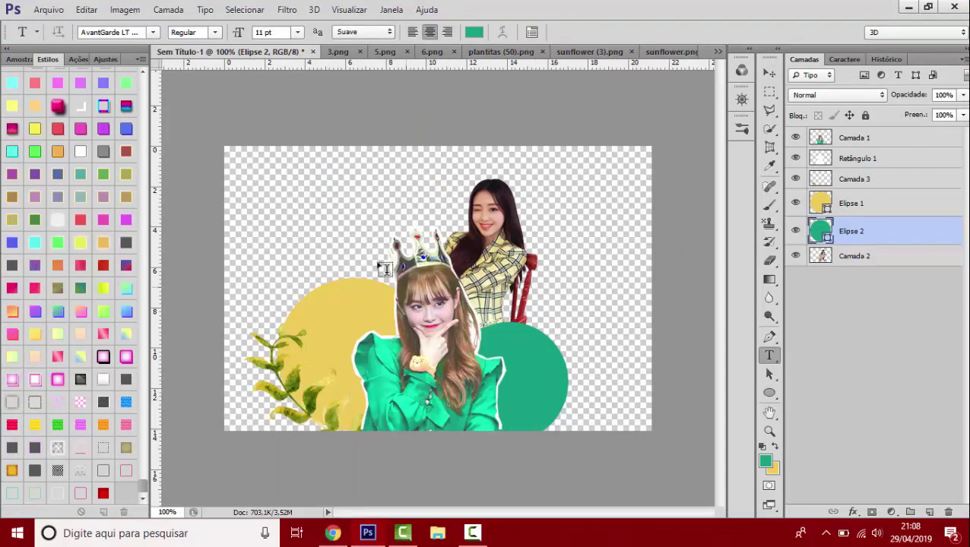
- Type 'flor' near the crown at 66 pt and try italic
{"action": "left_click", "coordinate": [350, 261]}
{"action": "type", "text": "flor"}
{"action": "left_click", "coordinate": [842, 58]}
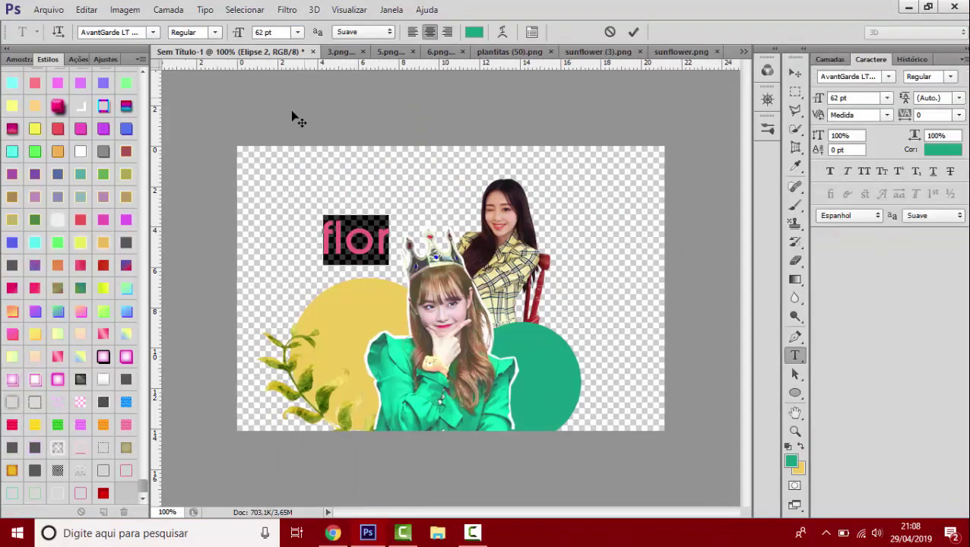
{"action": "left_click", "coordinate": [824, 60]}
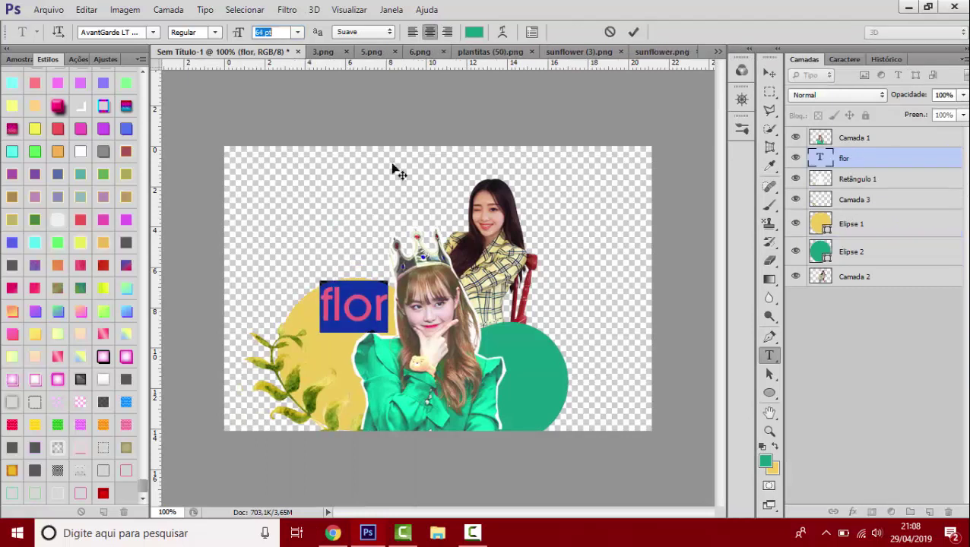
{"action": "key", "text": "ctrl+Return"}
{"action": "left_click", "coordinate": [842, 58]}
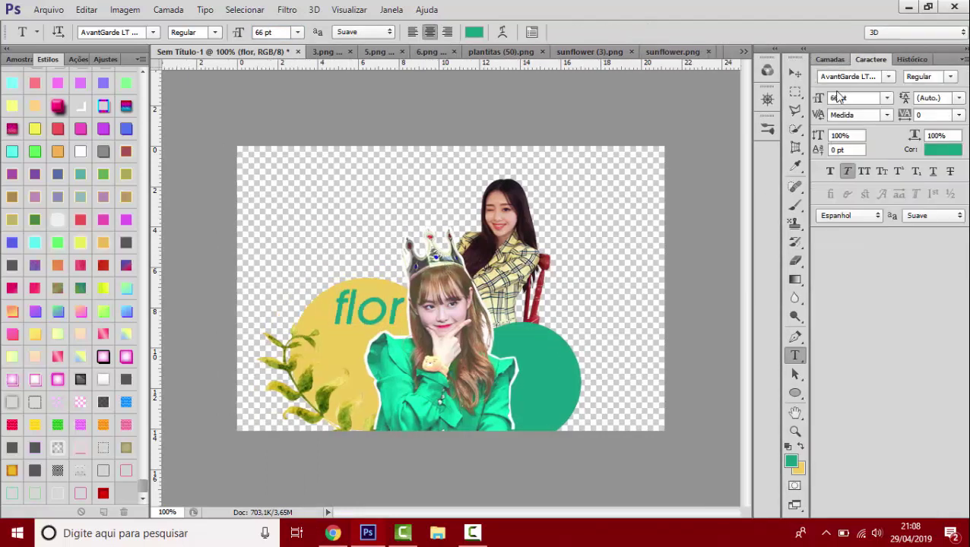
- Duplicate the flor layer, hide the original, and try the WhatsHappened font on the copy
{"action": "key", "text": "v"}
{"action": "left_click", "coordinate": [803, 59]}
{"action": "key", "text": "ctrl+j"}
{"action": "double_click", "coordinate": [347, 297]}
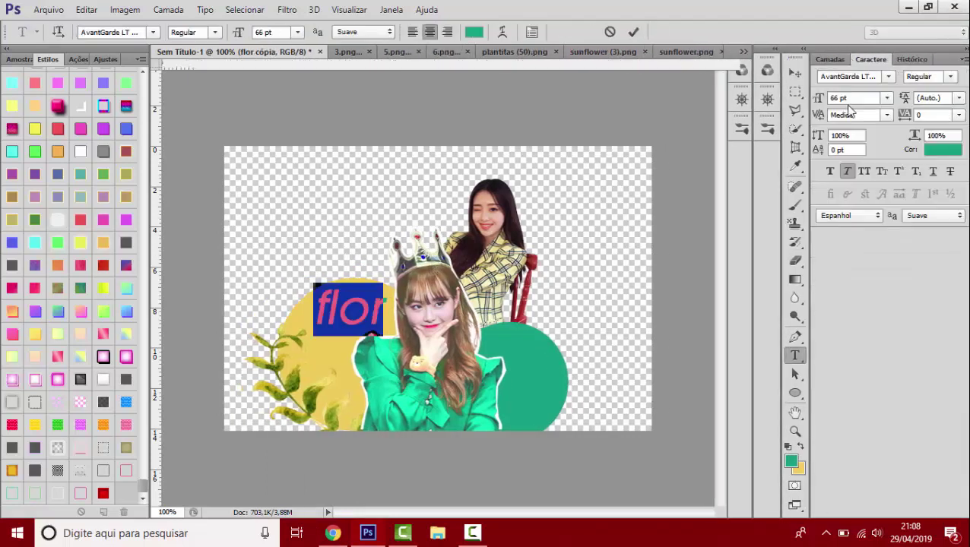
{"action": "left_click", "coordinate": [153, 32]}
{"action": "left_click", "coordinate": [117, 32]}
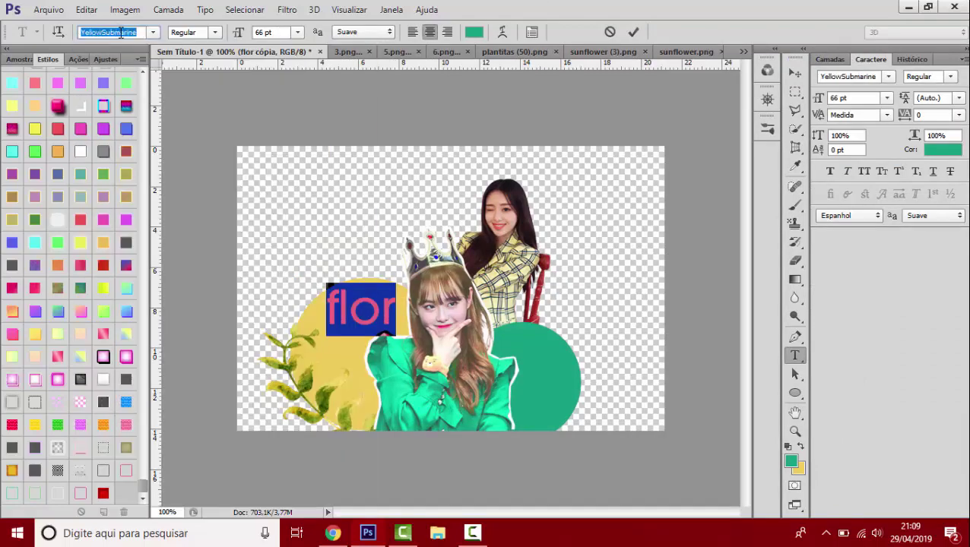
{"action": "left_click", "coordinate": [152, 32]}
{"action": "scroll", "coordinate": [277, 121], "scroll_direction": "up", "scroll_amount": 10}
{"action": "scroll", "coordinate": [293, 147], "scroll_direction": "up", "scroll_amount": 5}
{"action": "left_click", "coordinate": [280, 156]}
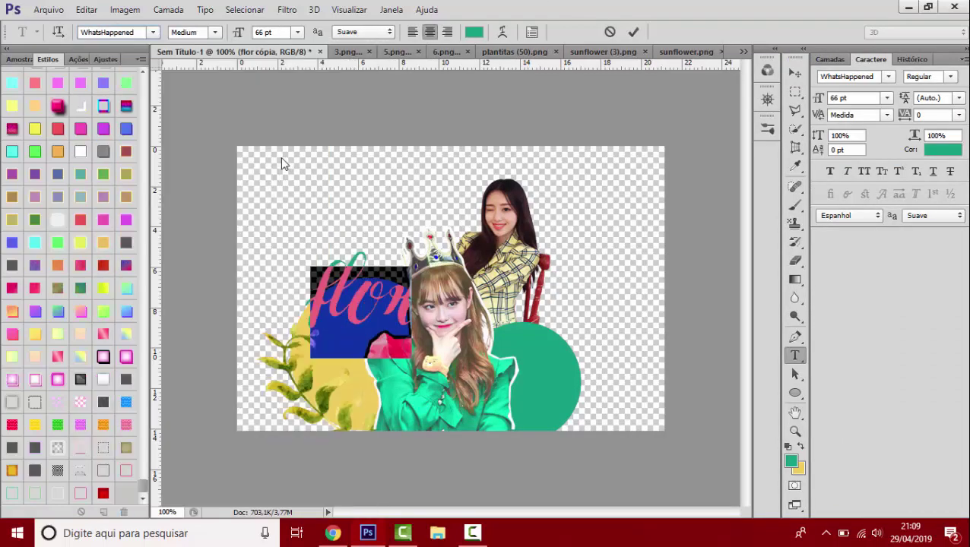
{"action": "key", "text": "ctrl+Return"}
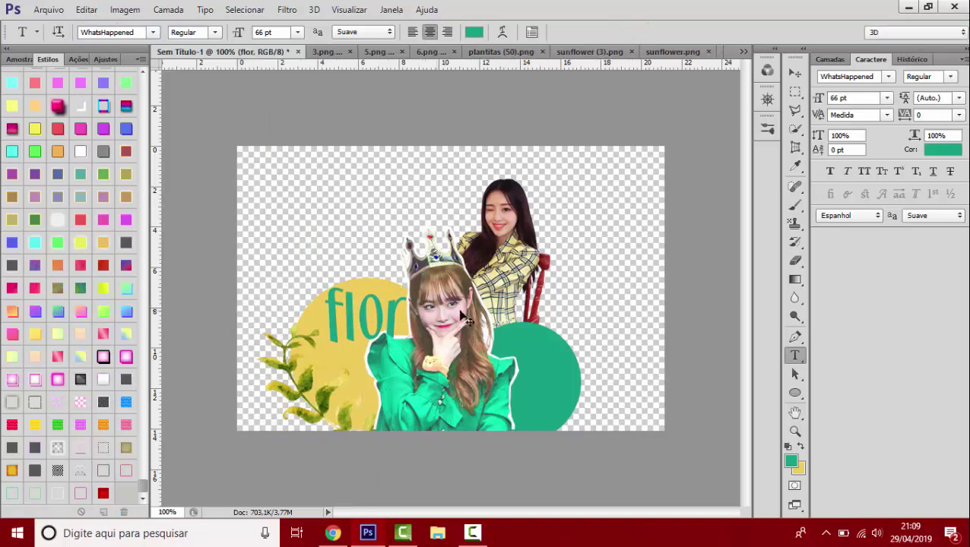
{"action": "key", "text": "v"}
{"action": "left_click", "coordinate": [804, 59]}
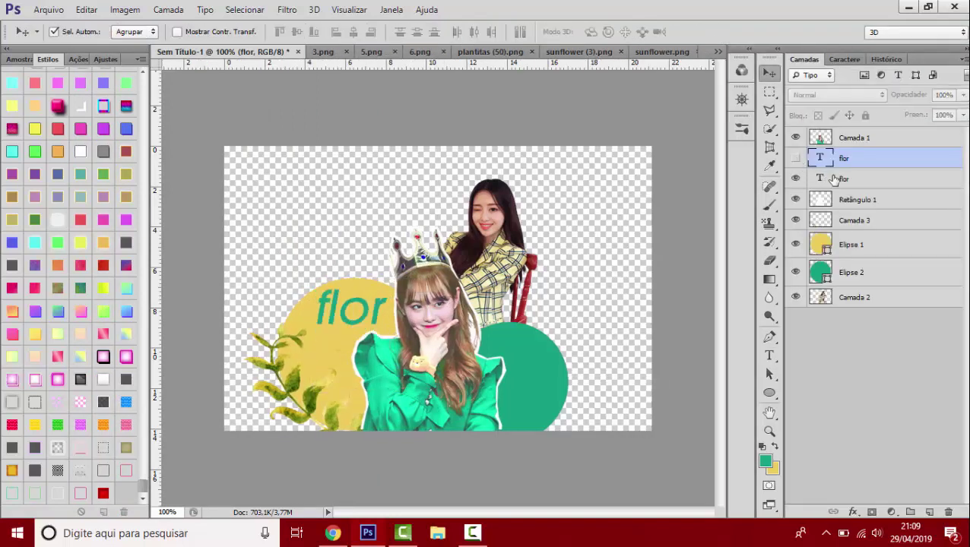
- Recolour the visible flor text white
{"action": "left_click_drag", "start_coordinate": [835, 179], "coordinate": [836, 169]}
{"action": "double_click", "coordinate": [820, 157]}
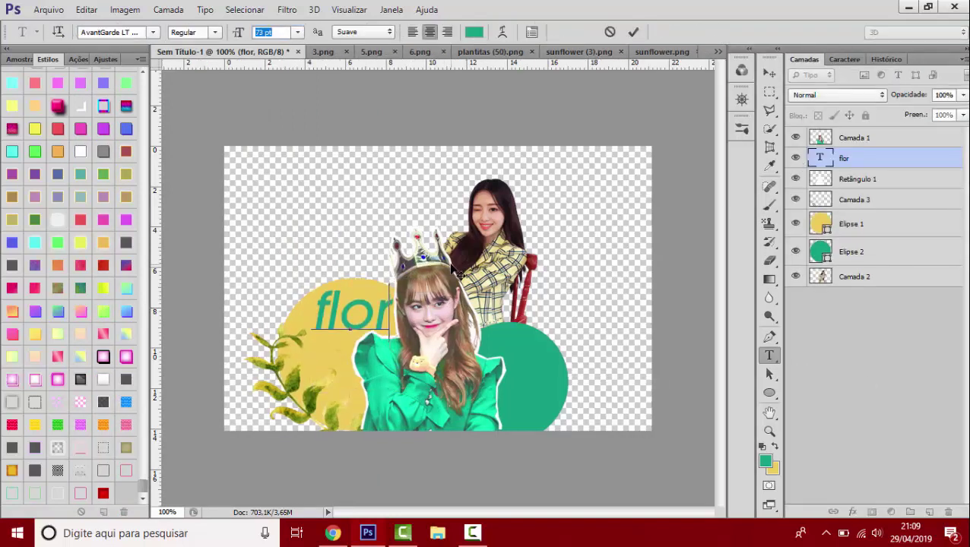
{"action": "key", "text": "ctrl+j"}
{"action": "left_click", "coordinate": [474, 31]}
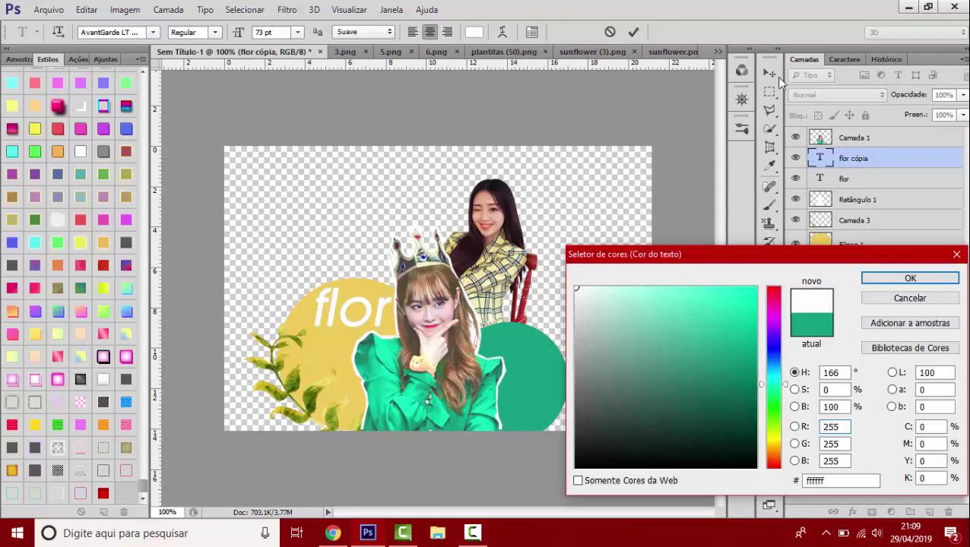
{"action": "left_click", "coordinate": [913, 276]}
{"action": "key", "text": "v"}
{"action": "left_click", "coordinate": [864, 182]}
- Duplicate the flor layer, give the copy a stroke outline and 0% fill
{"action": "left_click", "coordinate": [868, 162]}
{"action": "key", "text": "ctrl+j"}
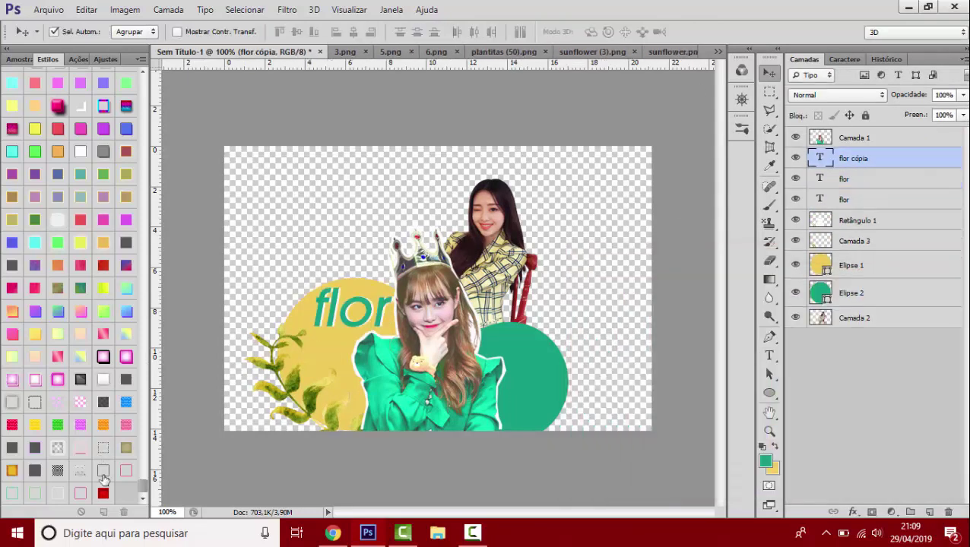
{"action": "left_click", "coordinate": [103, 472]}
{"action": "scroll", "coordinate": [61, 235], "scroll_direction": "up", "scroll_amount": 7}
{"action": "scroll", "coordinate": [31, 152], "scroll_direction": "up", "scroll_amount": 3}
{"action": "scroll", "coordinate": [83, 217], "scroll_direction": "up", "scroll_amount": 5}
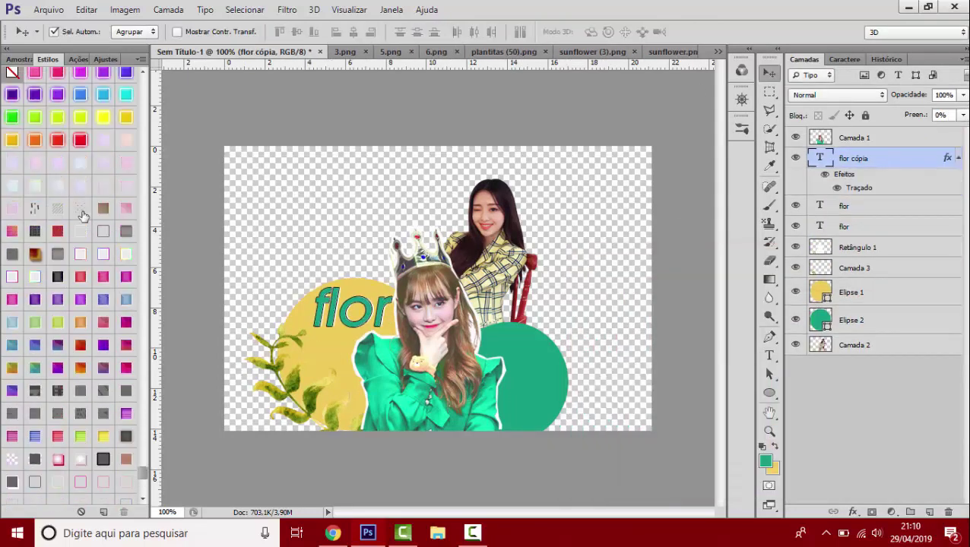
{"action": "key", "text": "ctrl+j"}
- Select and delete the extra flor copies, leaving a single flor text layer
{"action": "left_click", "coordinate": [98, 232]}
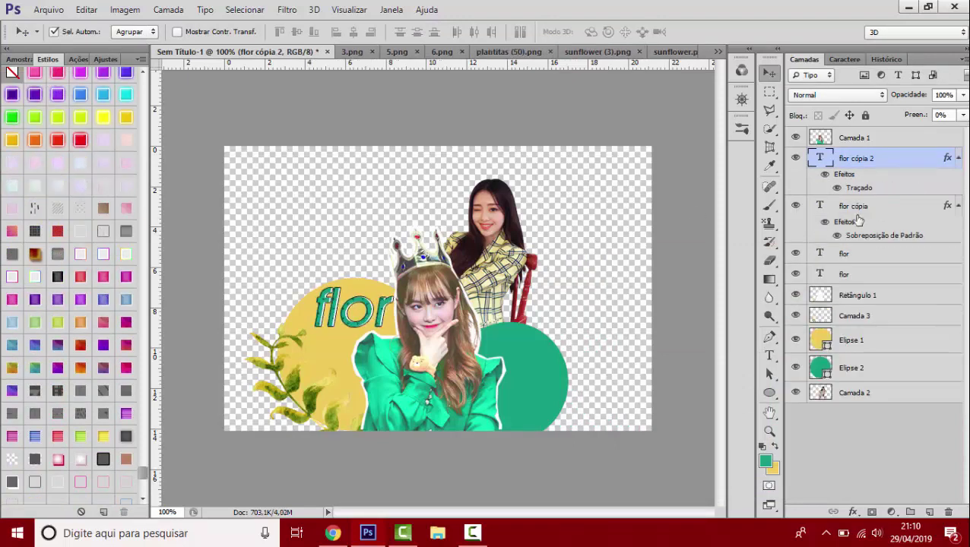
{"action": "left_click", "coordinate": [843, 274], "text": "shift"}
{"action": "left_click", "coordinate": [845, 58]}
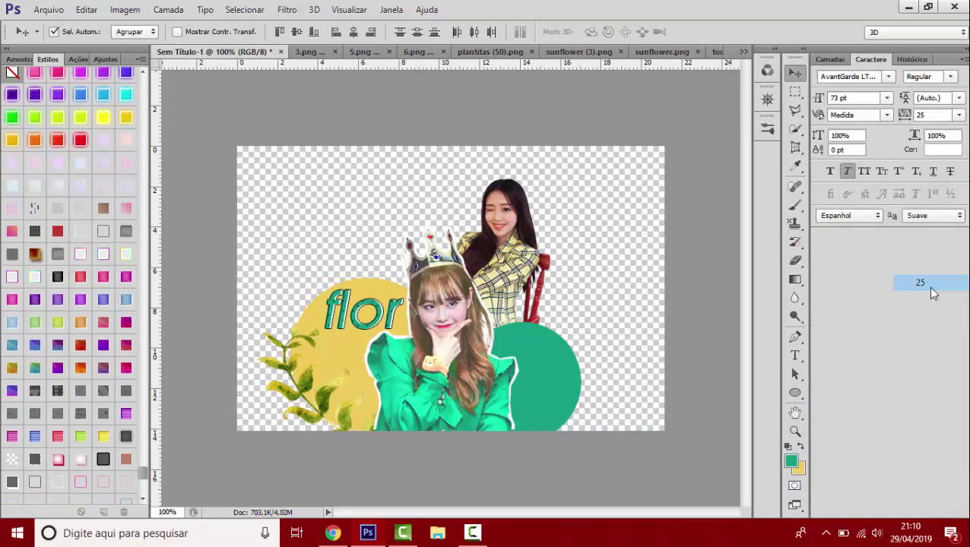
{"action": "left_click", "coordinate": [829, 60]}
{"action": "key", "text": "Delete"}
{"action": "left_click", "coordinate": [769, 355]}
- Restyle the flor text in Lemon/Milk at 52 pt
{"action": "left_click", "coordinate": [340, 312]}
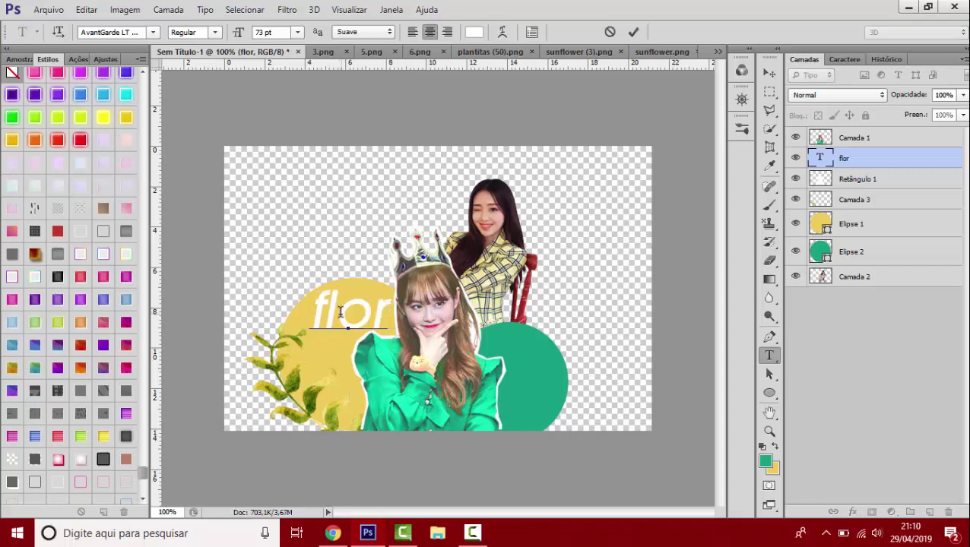
{"action": "left_click", "coordinate": [838, 58]}
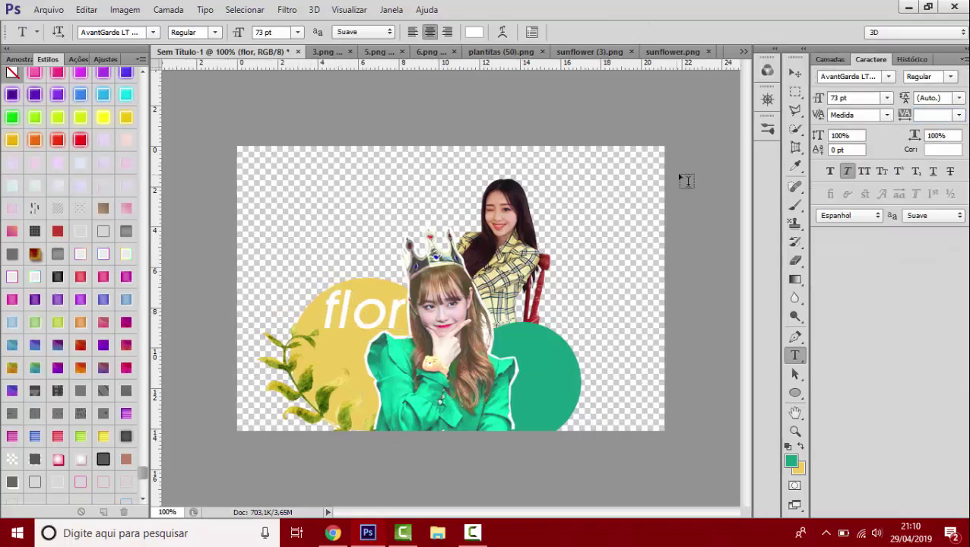
{"action": "double_click", "coordinate": [357, 311]}
{"action": "key", "text": "Return"}
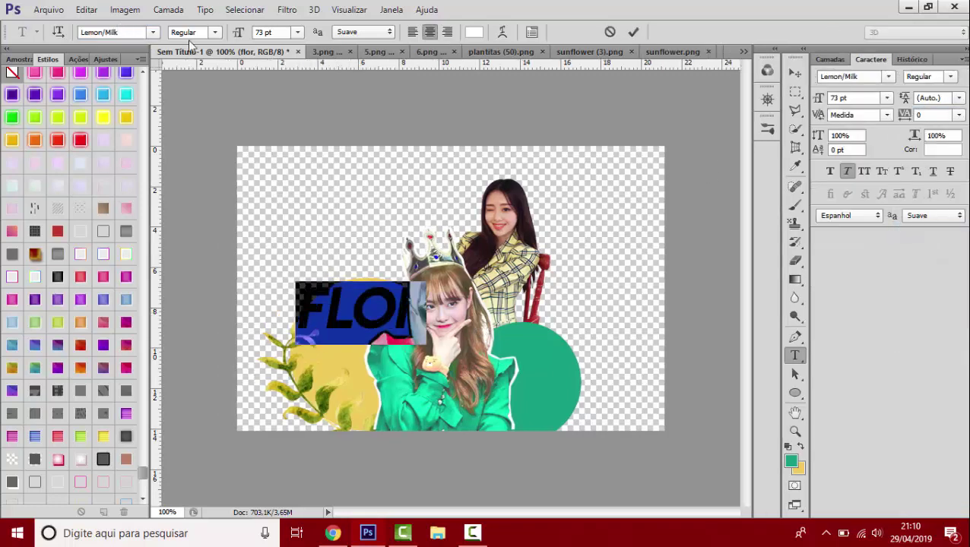
{"action": "left_click", "coordinate": [266, 32]}
{"action": "type", "text": "52"}
{"action": "key", "text": "Return"}
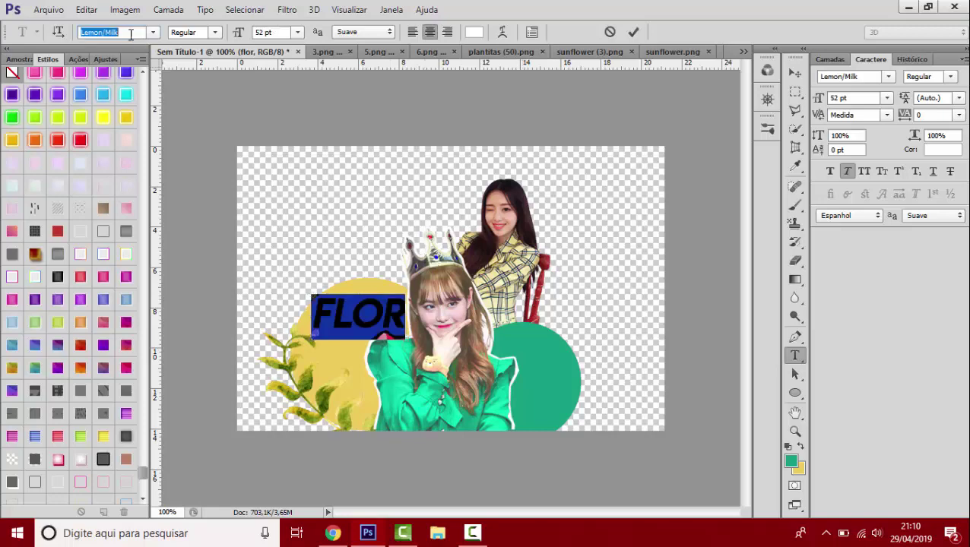
- Try Martinez script, a bold serif and Baruta fonts before returning to Lemon/Milk
{"action": "left_click", "coordinate": [153, 32]}
{"action": "scroll", "coordinate": [334, 391], "scroll_direction": "down", "scroll_amount": 5}
{"action": "scroll", "coordinate": [328, 372], "scroll_direction": "down", "scroll_amount": 5}
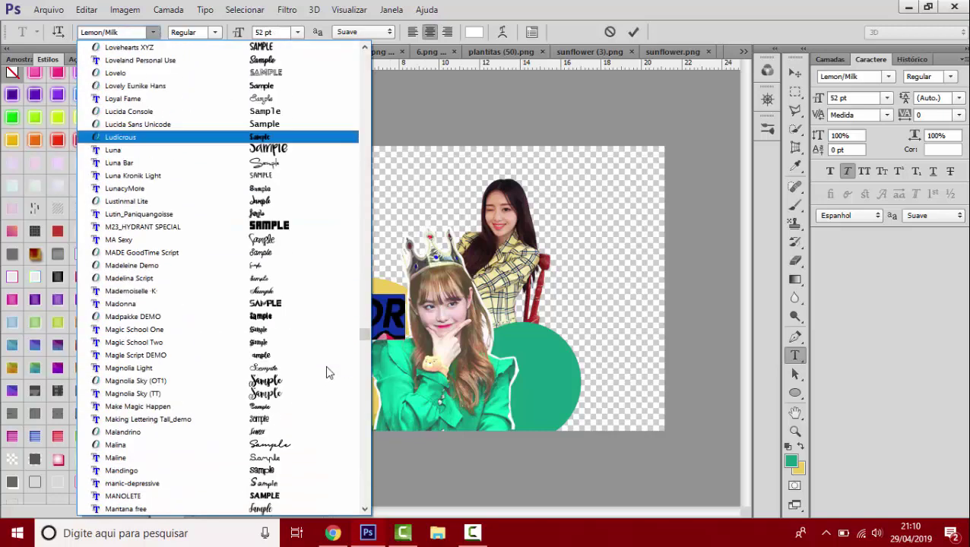
{"action": "scroll", "coordinate": [328, 372], "scroll_direction": "down", "scroll_amount": 3}
{"action": "left_click", "coordinate": [303, 412]}
{"action": "left_click", "coordinate": [153, 32]}
{"action": "left_click", "coordinate": [329, 307]}
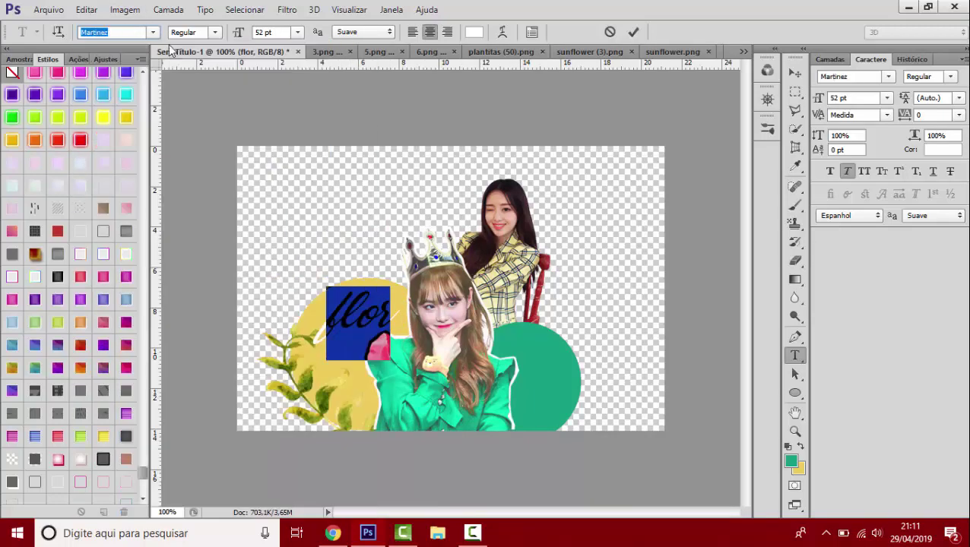
{"action": "left_click", "coordinate": [153, 32]}
{"action": "scroll", "coordinate": [324, 346], "scroll_direction": "down", "scroll_amount": 3}
{"action": "left_click", "coordinate": [93, 30]}
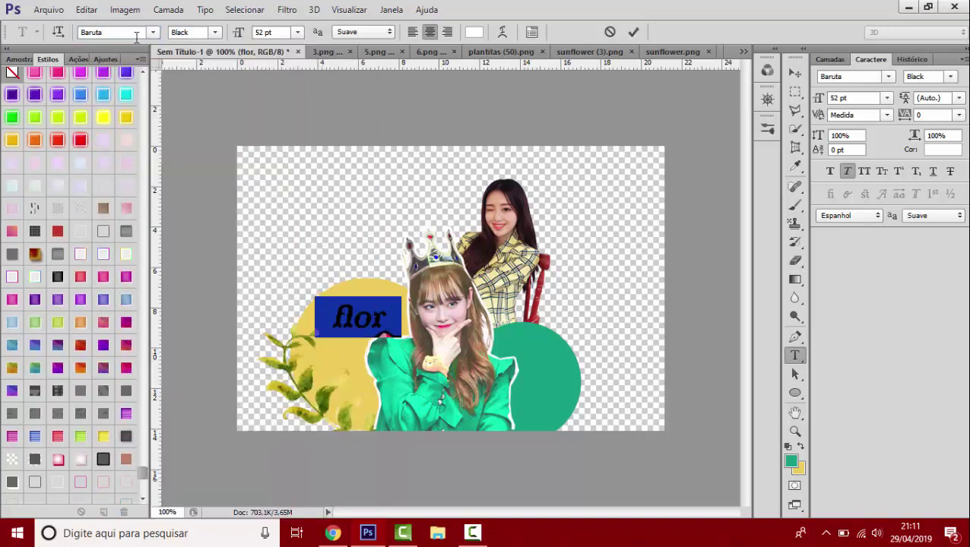
{"action": "left_click", "coordinate": [153, 32]}
{"action": "left_click", "coordinate": [119, 33]}
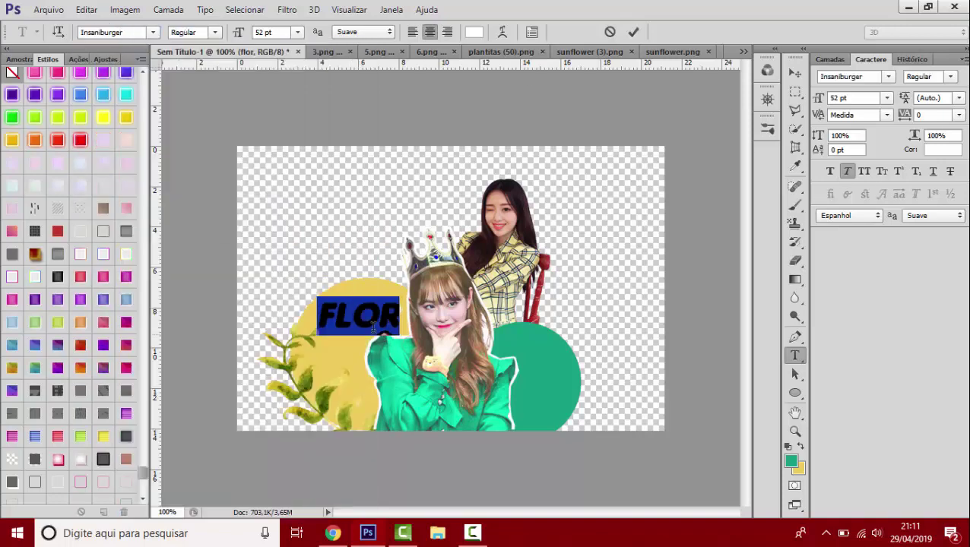
{"action": "key", "text": "Down"}
- Set FLOR to 50 pt and colour it teal
{"action": "left_click", "coordinate": [273, 32]}
{"action": "type", "text": "50"}
{"action": "left_click", "coordinate": [795, 72]}
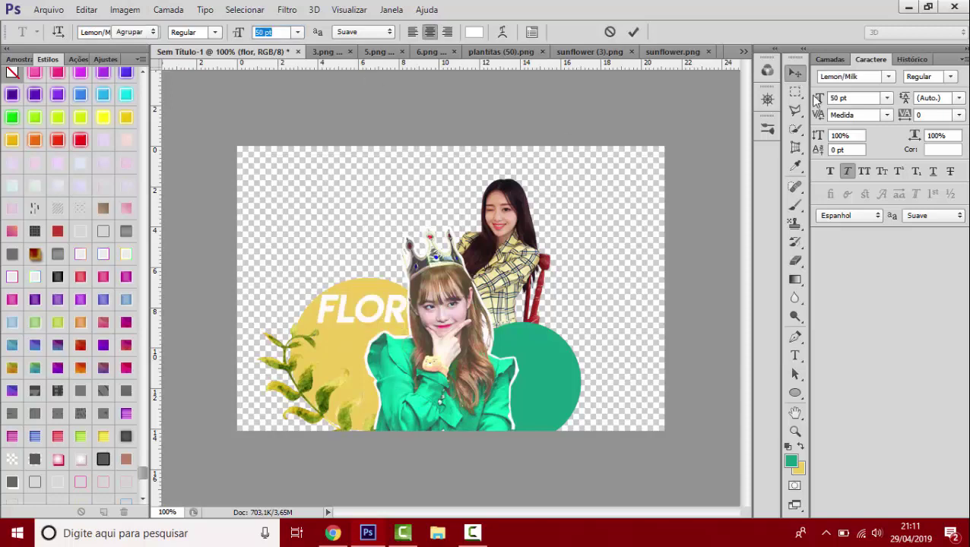
{"action": "left_click", "coordinate": [943, 149]}
{"action": "left_click", "coordinate": [874, 279]}
{"action": "left_click", "coordinate": [864, 182]}
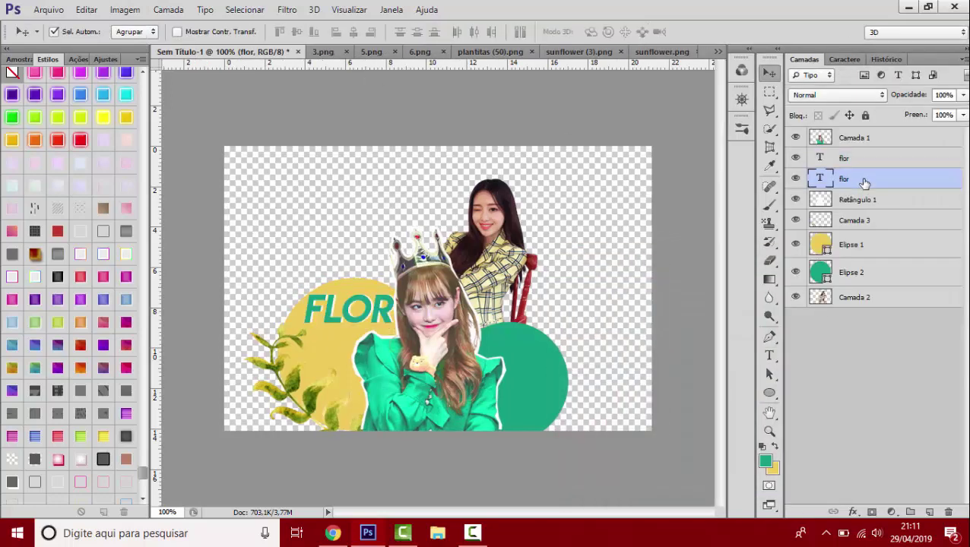
- Move flor cópia 2 below the upper flor layer and adjust its opacity
{"action": "left_click", "coordinate": [859, 163], "text": "shift"}
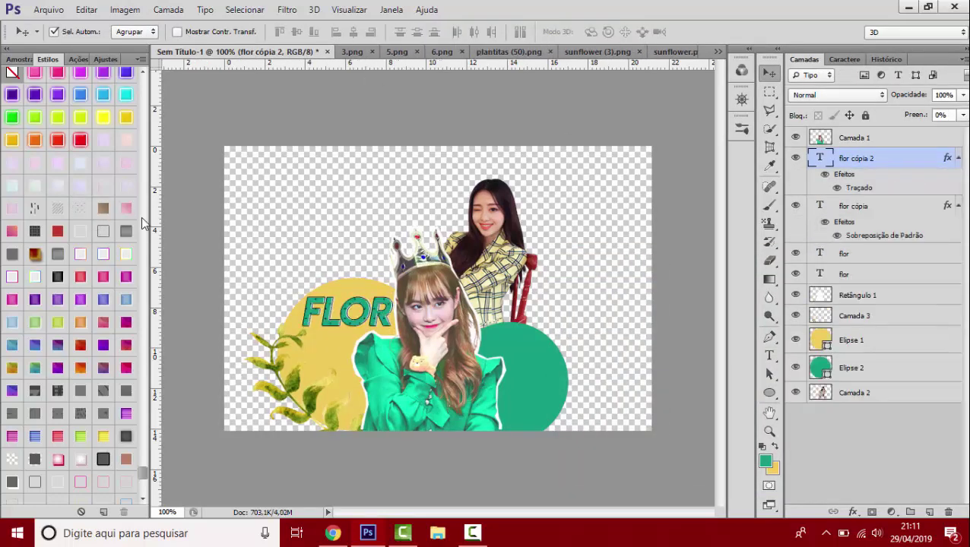
{"action": "left_click_drag", "start_coordinate": [867, 268], "coordinate": [867, 269]}
{"action": "left_click_drag", "start_coordinate": [962, 95], "coordinate": [959, 118]}
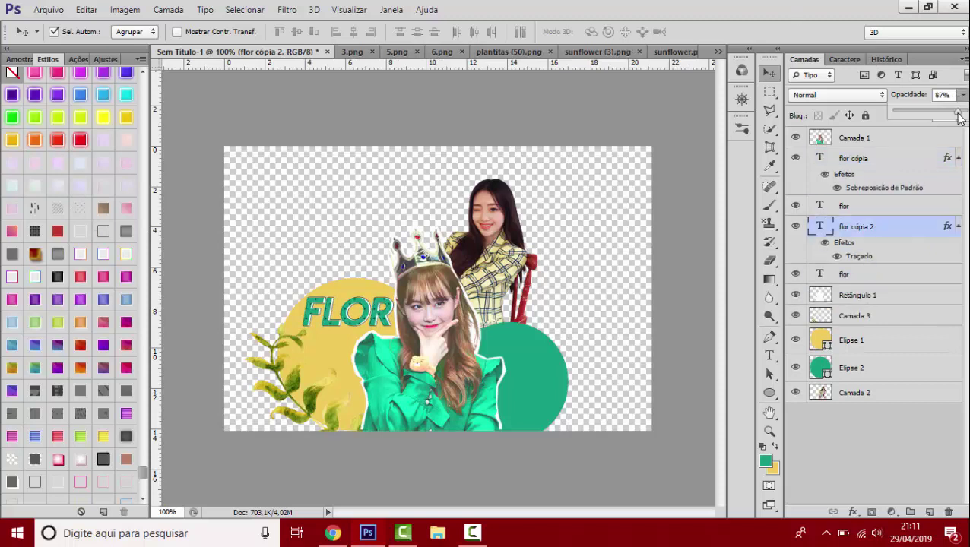
- Set the outline copy to 87% opacity and start an 11 pt SUNFLOWER text line
{"action": "key", "text": "8"}
{"action": "key", "text": "7"}
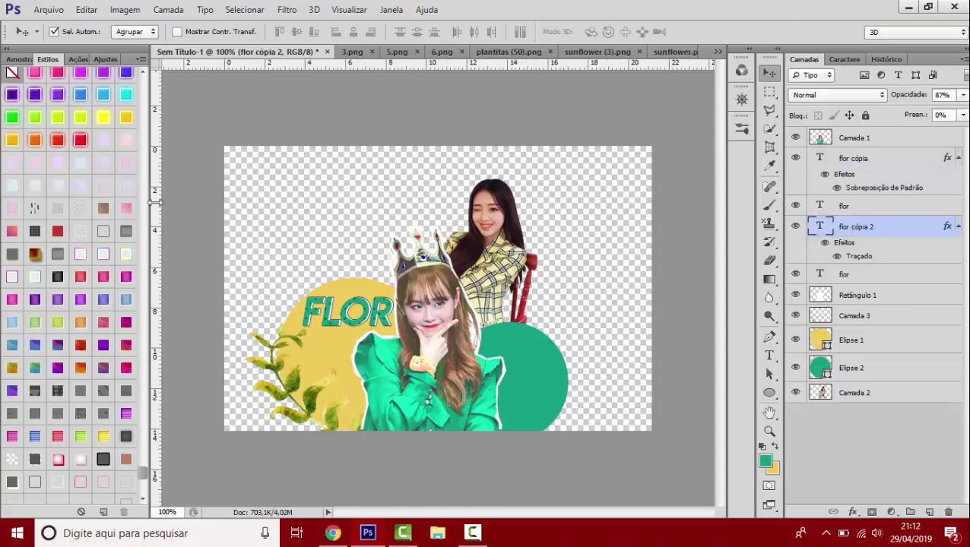
{"action": "left_click", "coordinate": [843, 340]}
{"action": "key", "text": "t"}
{"action": "left_click", "coordinate": [329, 220]}
{"action": "type", "text": "SUNFLOW"}
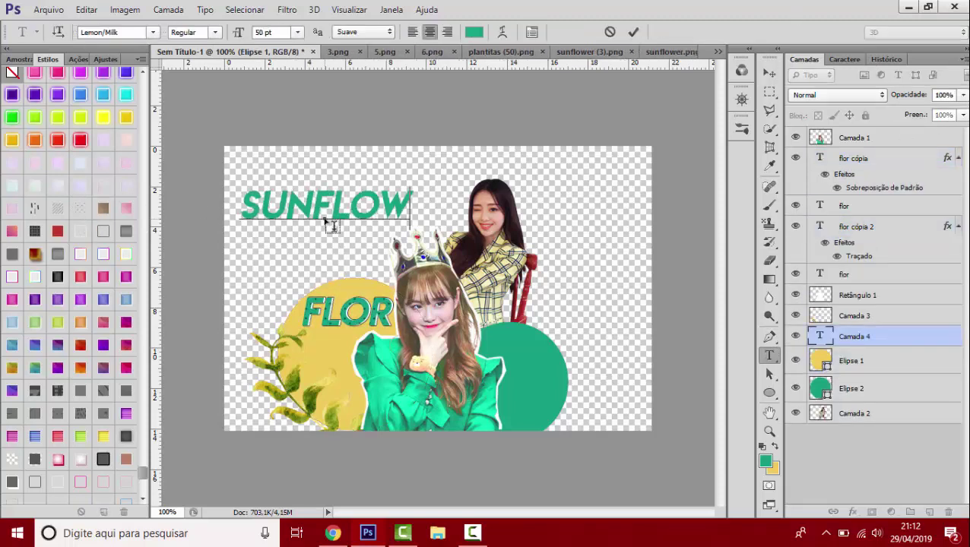
{"action": "type", "text": "ER11"}
{"action": "key", "text": "Return"}
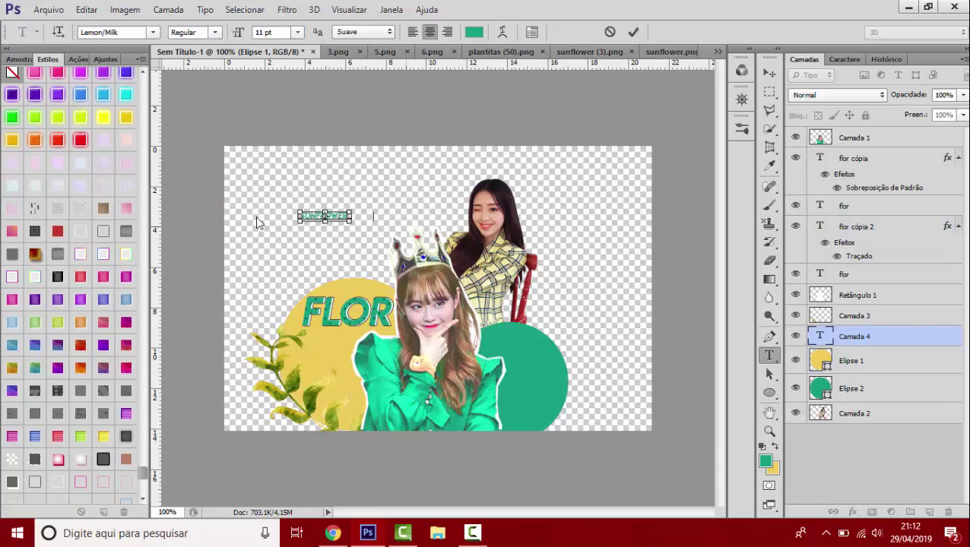
- Copy the SUNFLOWER line and paste it into several repeated lines
{"action": "key", "text": "ctrl+a"}
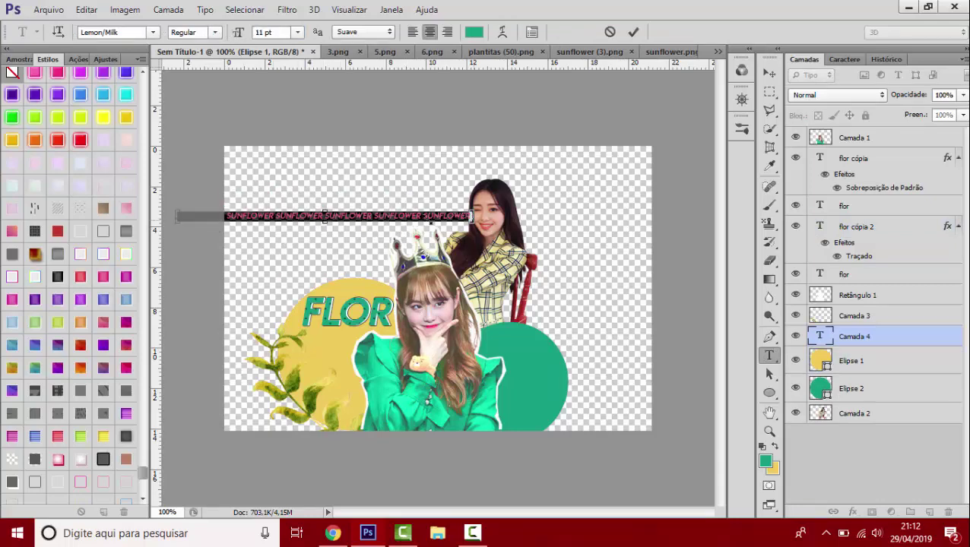
{"action": "key", "text": "ctrl+c"}
{"action": "key", "text": "End"}
{"action": "key", "text": "Return"}
{"action": "key", "text": "ctrl+v"}
{"action": "key", "text": "Return"}
{"action": "key", "text": "ctrl+v"}
{"action": "key", "text": "Return"}
{"action": "key", "text": "Return"}
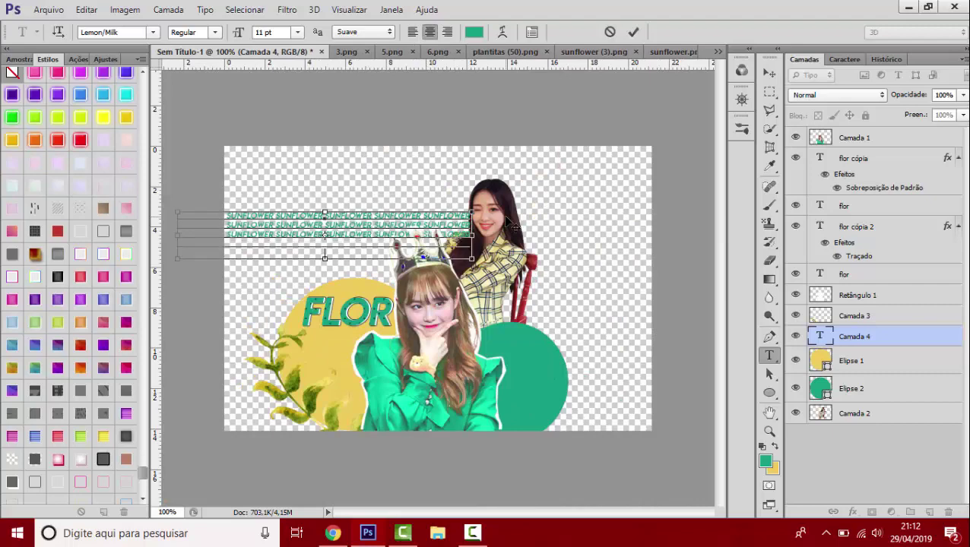
{"action": "key", "text": "ctrl+v"}
{"action": "key", "text": "ctrl+v"}
{"action": "key", "text": "ctrl+v"}
{"action": "key", "text": "ctrl+v"}
{"action": "key", "text": "ctrl+v"}
{"action": "key", "text": "ctrl+v"}
{"action": "key", "text": "ctrl+v"}
{"action": "key", "text": "ctrl+v"}
{"action": "key", "text": "ctrl+v"}
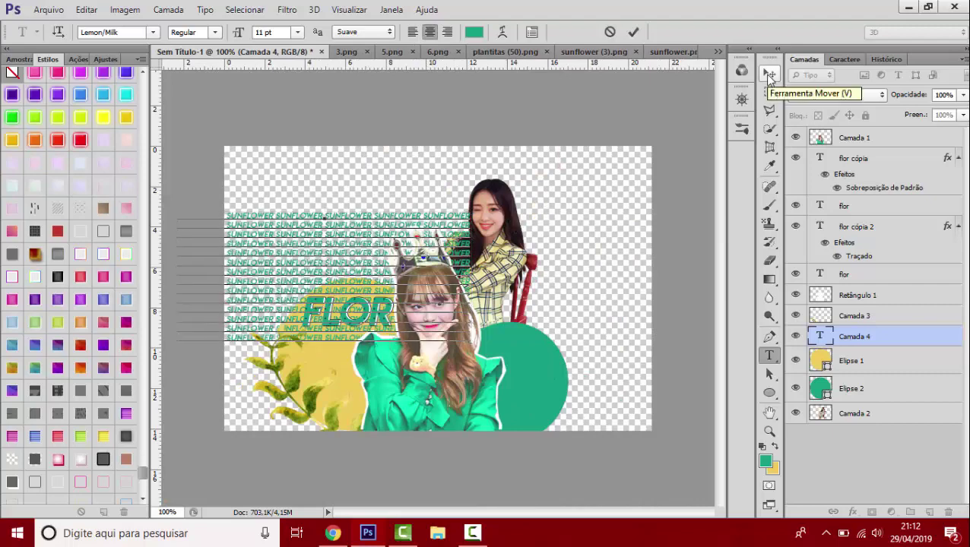
{"action": "left_click", "coordinate": [769, 73]}
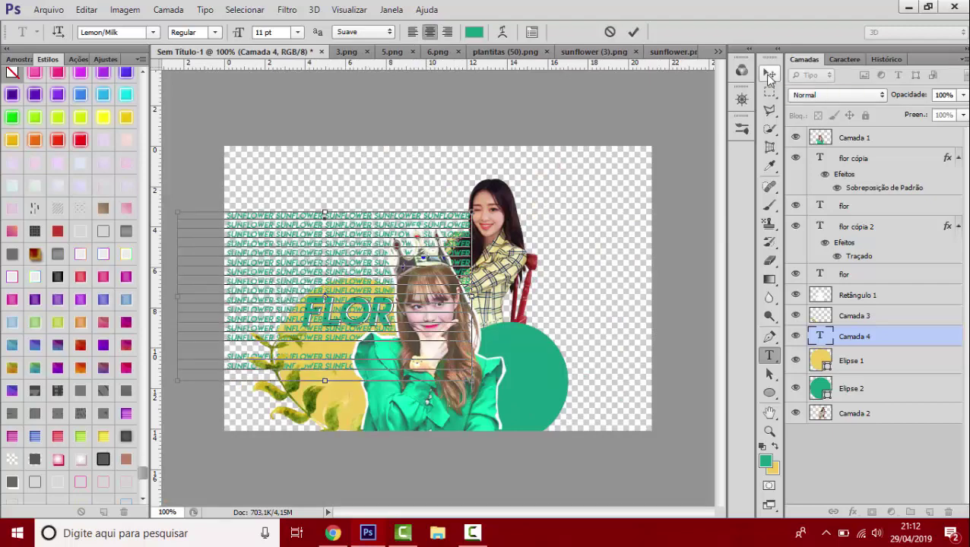
- Blend the SUNFLOWER text as Overlay, duplicate it, and clip it to the yellow circle
{"action": "left_click", "coordinate": [839, 96]}
{"action": "left_click", "coordinate": [821, 282]}
{"action": "key", "text": "ctrl+j"}
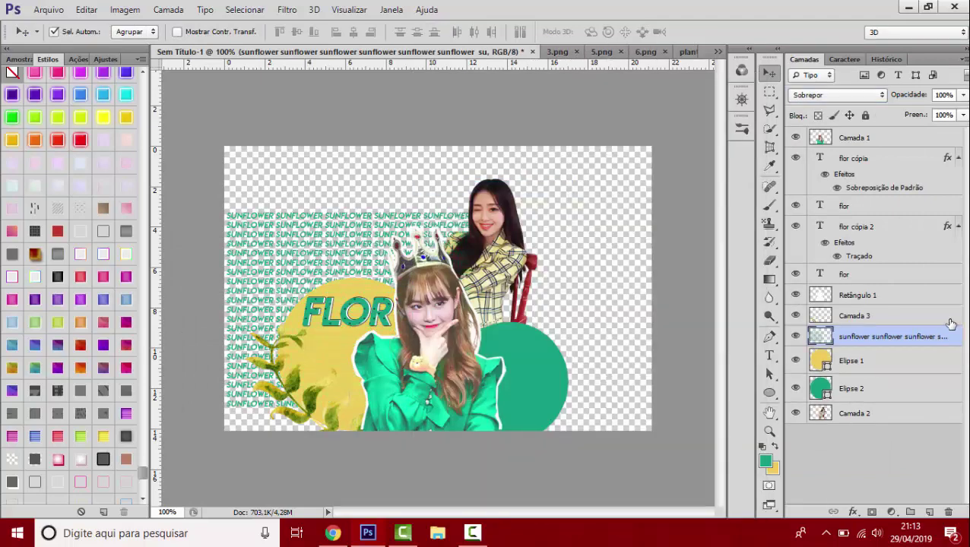
{"action": "key", "text": "ctrl+alt+g"}
{"action": "key", "text": "ctrl+t"}
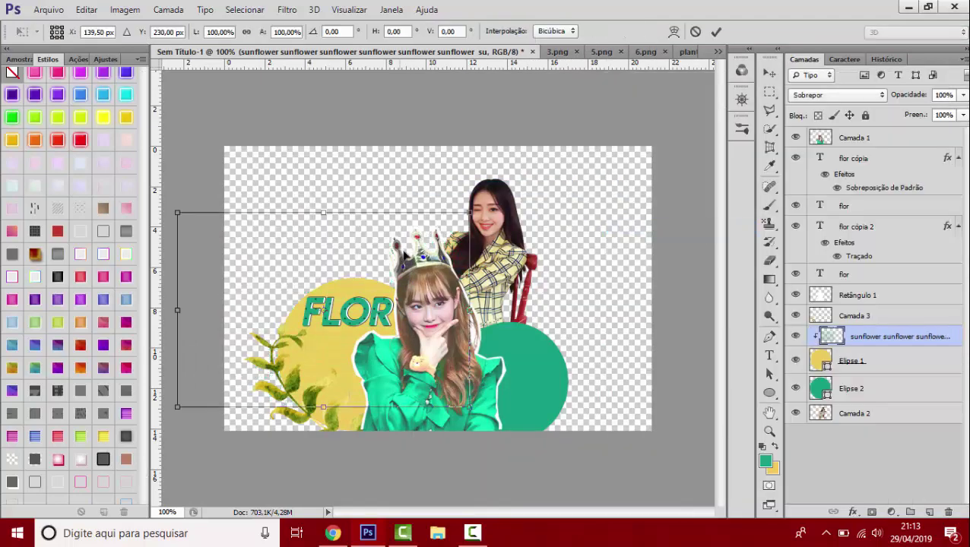
{"action": "key", "text": "Return"}
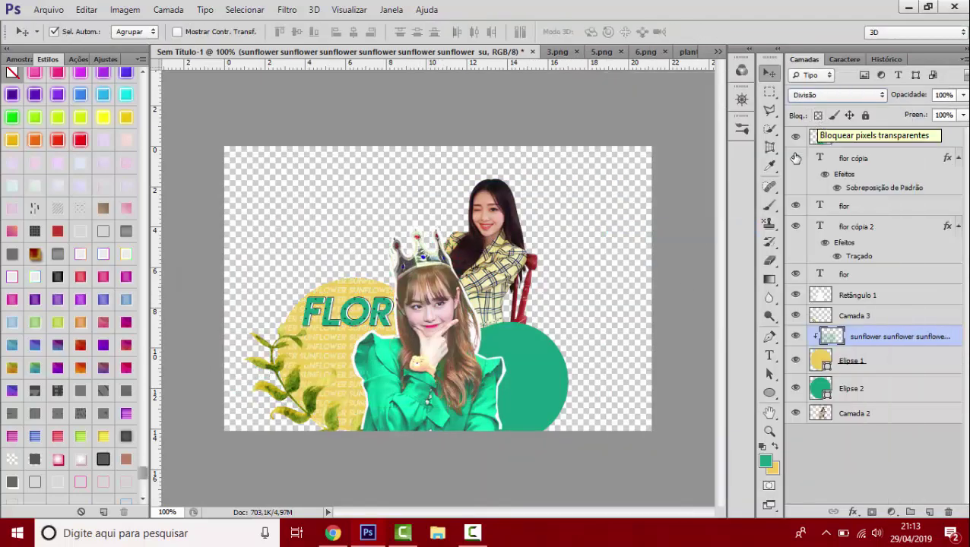
- Set the Eraser brush size to 55
{"action": "left_click", "coordinate": [65, 32]}
{"action": "type", "text": "55"}
{"action": "key", "text": "Return"}
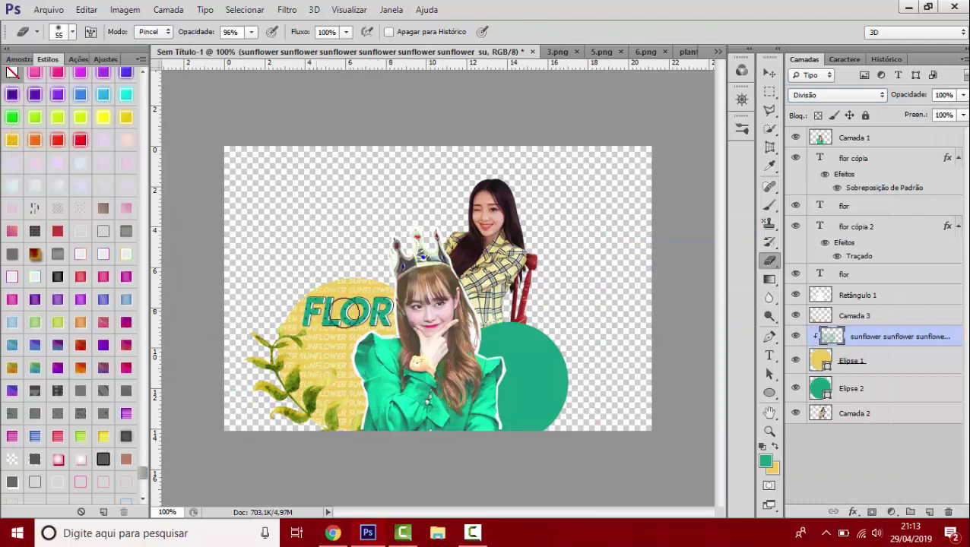
- Open chuu 59 (8) from the Documentos LOONA folder
{"action": "key", "text": "ctrl+o"}
{"action": "left_click", "coordinate": [299, 40]}
{"action": "double_click", "coordinate": [342, 86]}
{"action": "scroll", "coordinate": [366, 196], "scroll_direction": "down", "scroll_amount": 5}
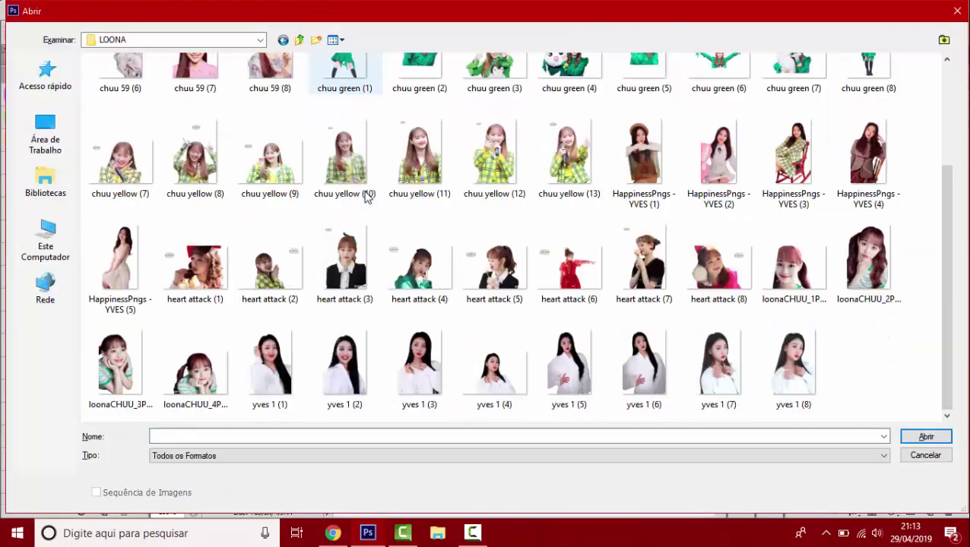
{"action": "scroll", "coordinate": [760, 228], "scroll_direction": "up", "scroll_amount": 5}
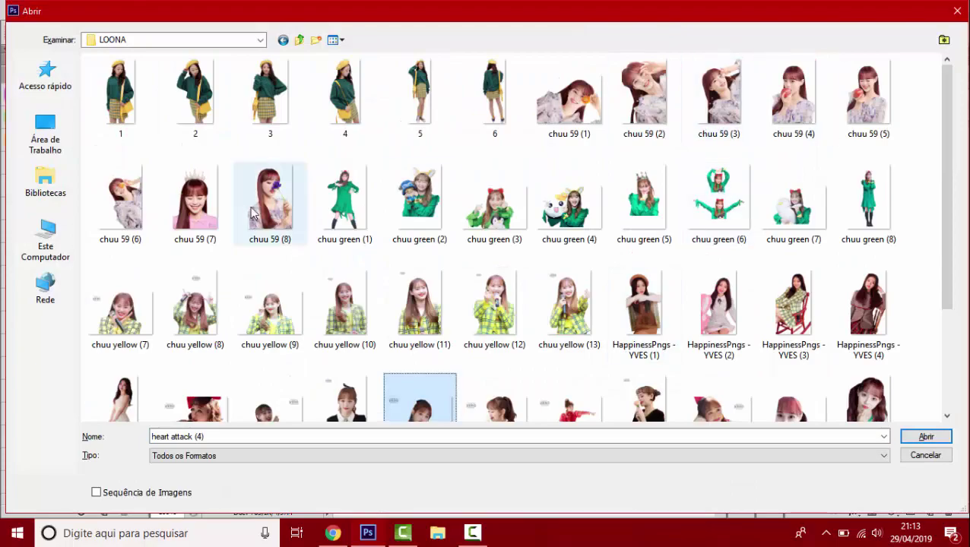
{"action": "double_click", "coordinate": [270, 228]}
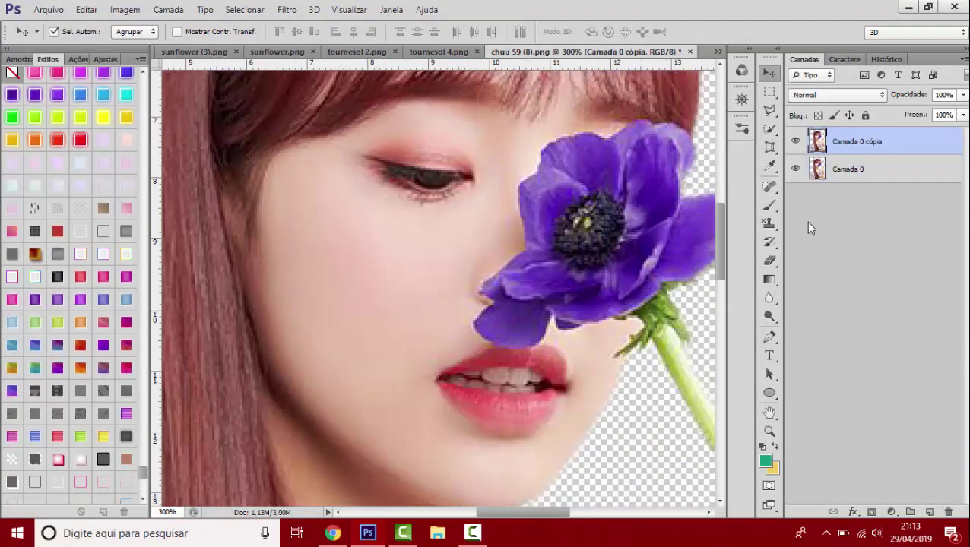
- Add a Selective Color adjustment, then delete it
{"action": "left_click", "coordinate": [105, 59]}
{"action": "left_click", "coordinate": [124, 126]}
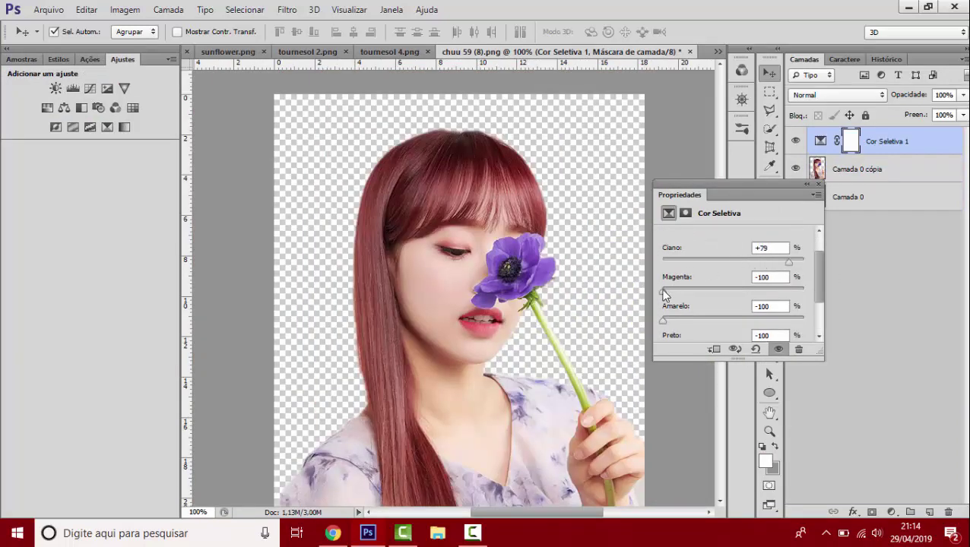
{"action": "left_click", "coordinate": [818, 184]}
{"action": "key", "text": "Delete"}
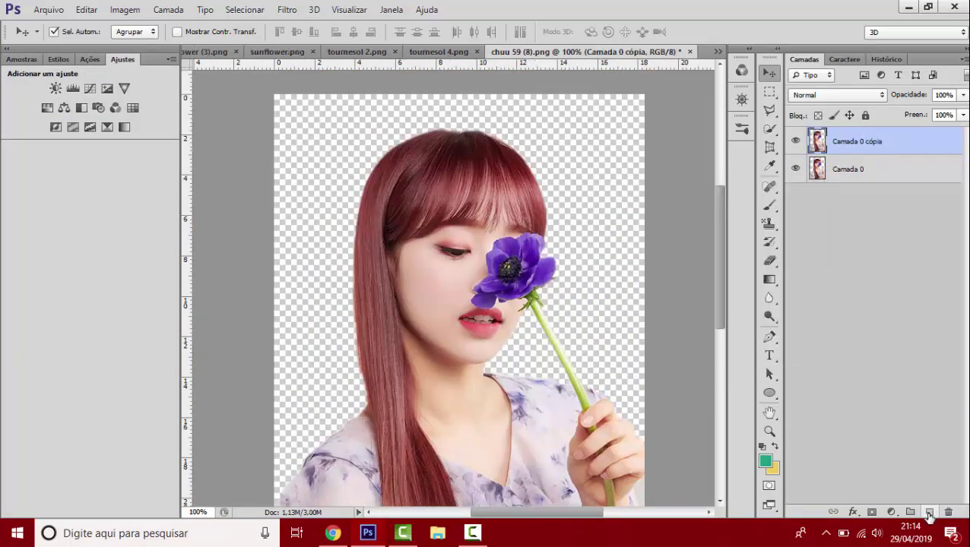
- Paint teal over the flower on a new layer, blend it, and merge it into the photo
{"action": "left_click", "coordinate": [769, 205]}
{"action": "left_click_drag", "start_coordinate": [501, 250], "coordinate": [532, 274]}
{"action": "left_click", "coordinate": [836, 95]}
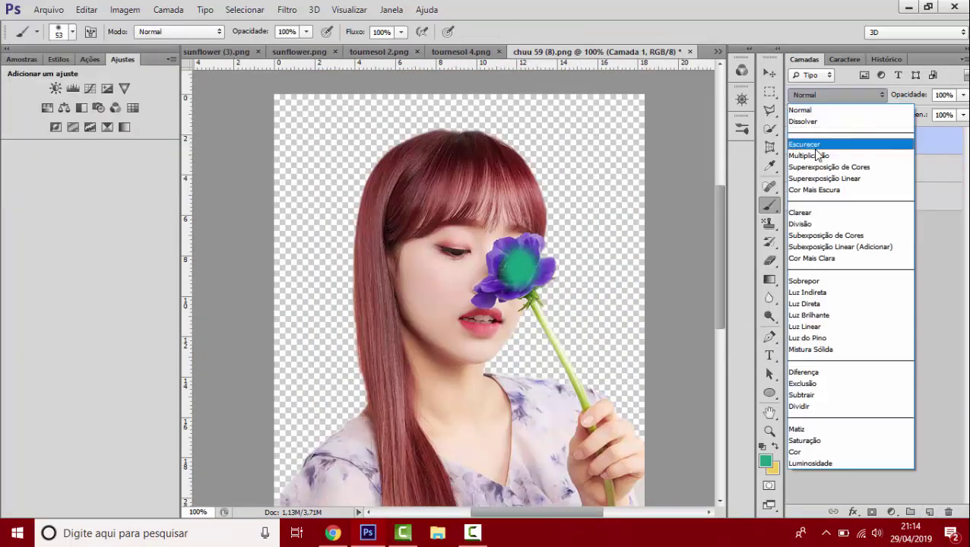
{"action": "left_click", "coordinate": [844, 182]}
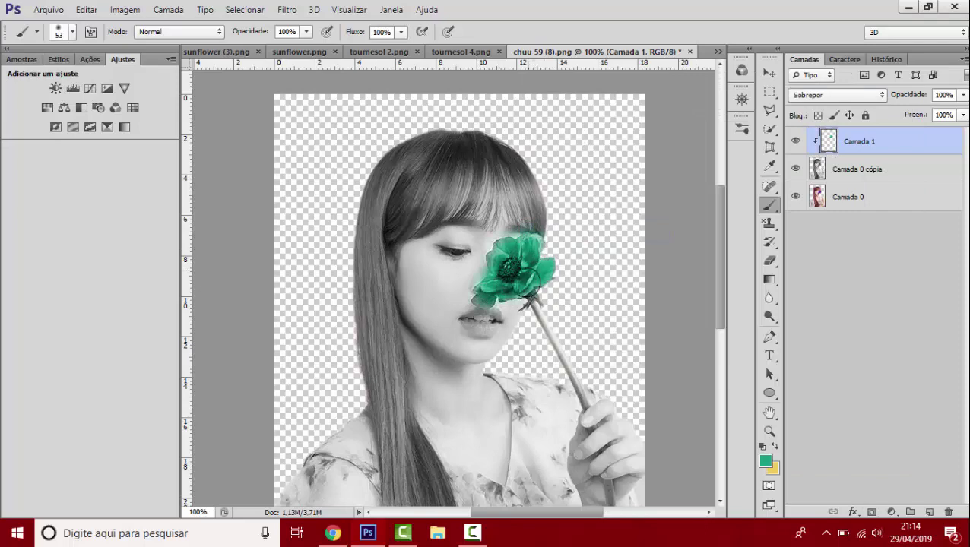
{"action": "key", "text": "ctrl+minus"}
{"action": "key", "text": "ctrl+minus"}
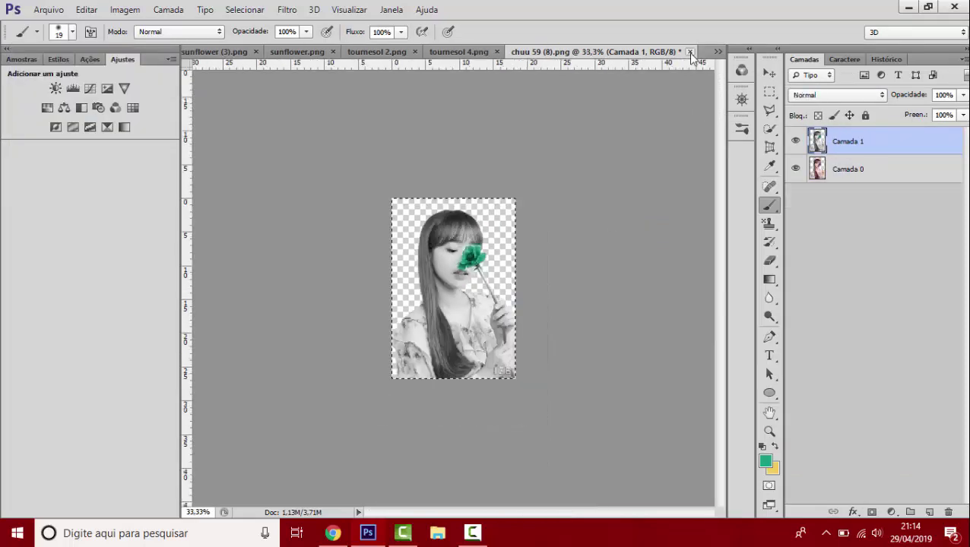
{"action": "left_click", "coordinate": [690, 52]}
- Paste the greyscale photo into the collage, shrink it, and place it over the green circle
{"action": "key", "text": "ctrl+v"}
{"action": "key", "text": "ctrl+t"}
{"action": "left_click_drag", "start_coordinate": [640, 139], "coordinate": [456, 280]}
{"action": "left_click_drag", "start_coordinate": [399, 425], "coordinate": [349, 415]}
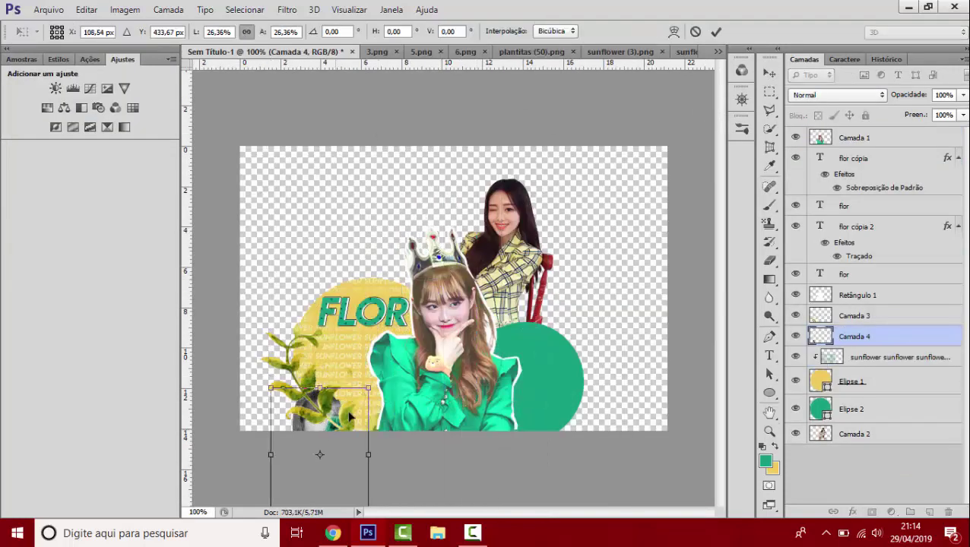
{"action": "key", "text": "Return"}
{"action": "left_click", "coordinate": [86, 9]}
{"action": "left_click", "coordinate": [401, 395]}
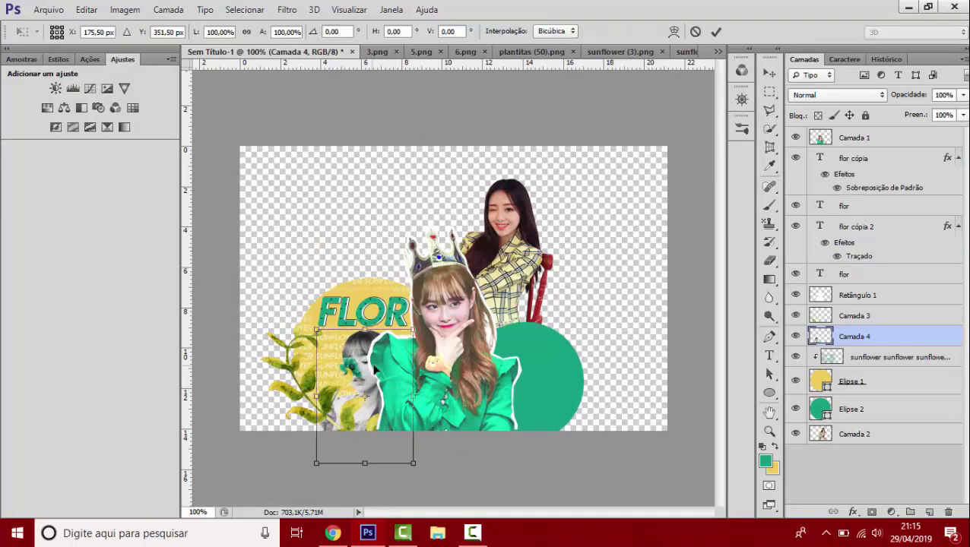
{"action": "left_click_drag", "start_coordinate": [400, 395], "coordinate": [580, 394]}
- Clip the photo to the circle copy, blend the circle copy as Color Dodge, and rasterize the copy's style
{"action": "right_click", "coordinate": [854, 336]}
{"action": "left_click", "coordinate": [652, 229]}
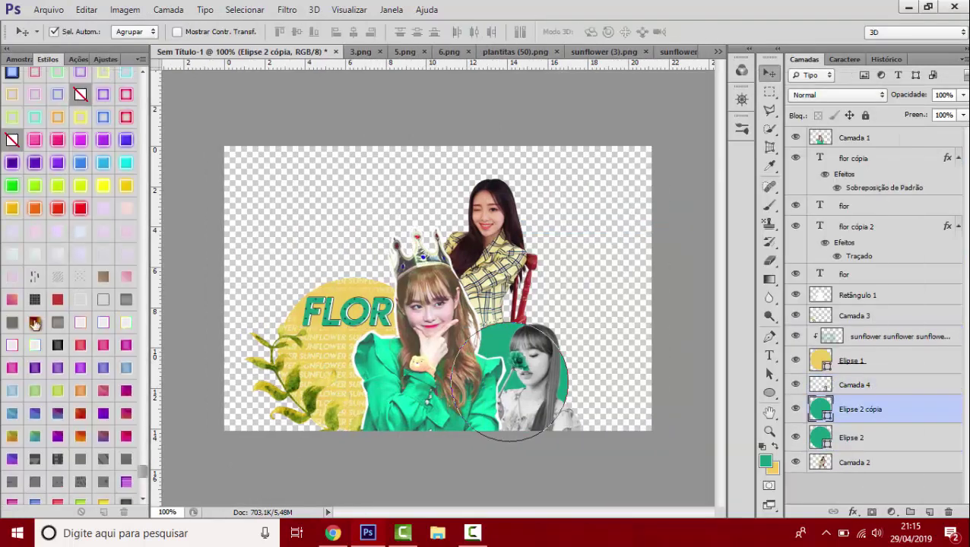
{"action": "left_click", "coordinate": [836, 95]}
{"action": "left_click", "coordinate": [817, 161]}
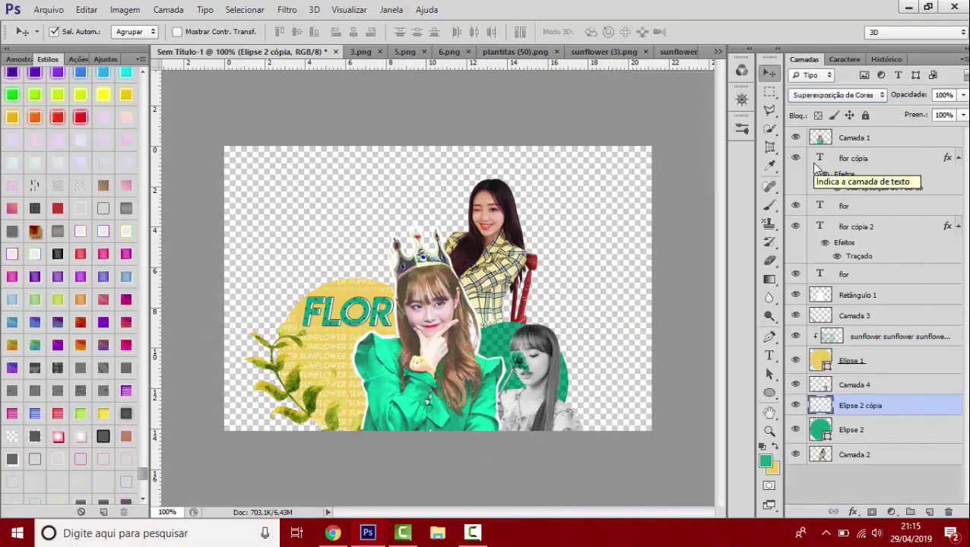
{"action": "scroll", "coordinate": [38, 173], "scroll_direction": "up", "scroll_amount": 5}
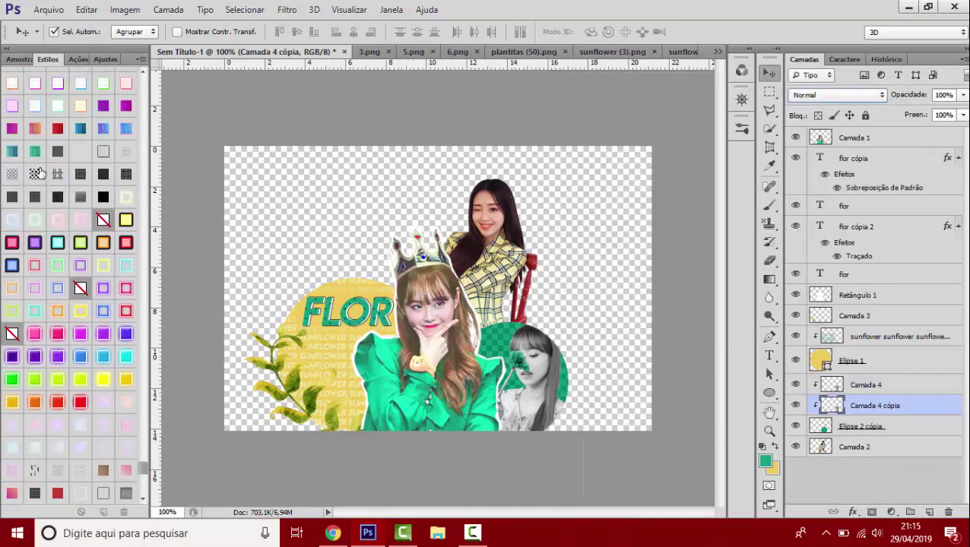
{"action": "left_click", "coordinate": [638, 180]}
{"action": "double_click", "coordinate": [915, 403]}
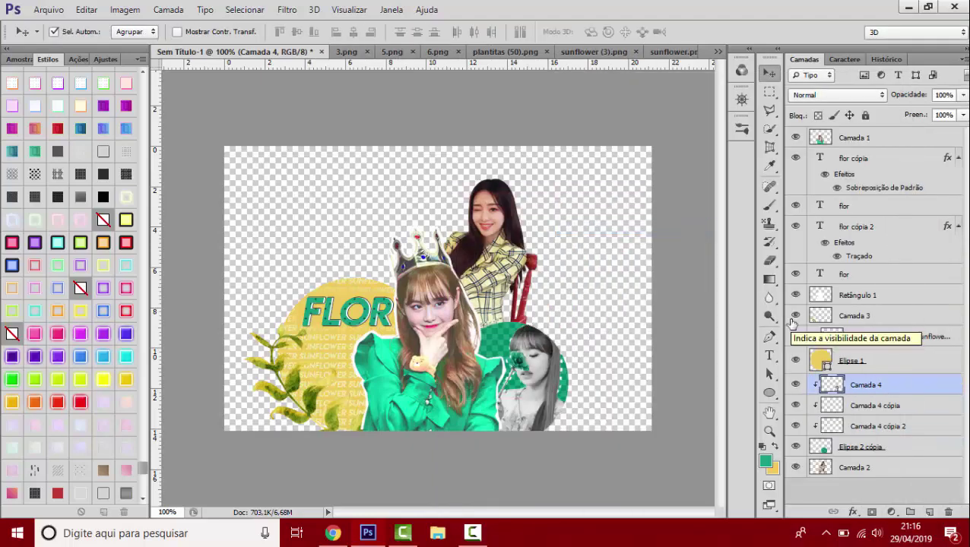
- Open the YVES (5) photo, accepting the colour profile prompt
{"action": "key", "text": "ctrl+o"}
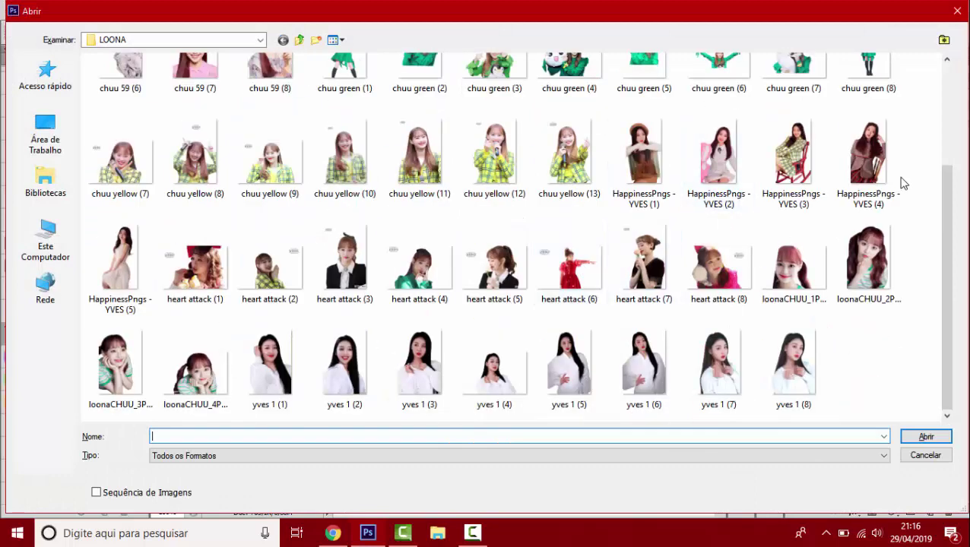
{"action": "double_click", "coordinate": [118, 275]}
{"action": "key", "text": "Return"}
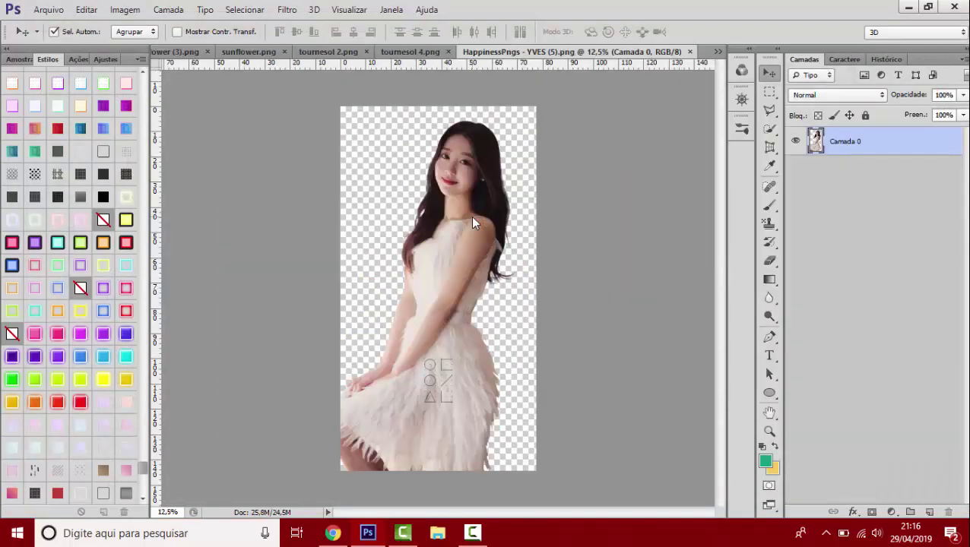
- Open the plantas molduras (3) leaf wreath from the molduras frames folder
{"action": "key", "text": "ctrl+o"}
{"action": "left_click", "coordinate": [45, 182]}
{"action": "double_click", "coordinate": [147, 74]}
{"action": "double_click", "coordinate": [621, 112]}
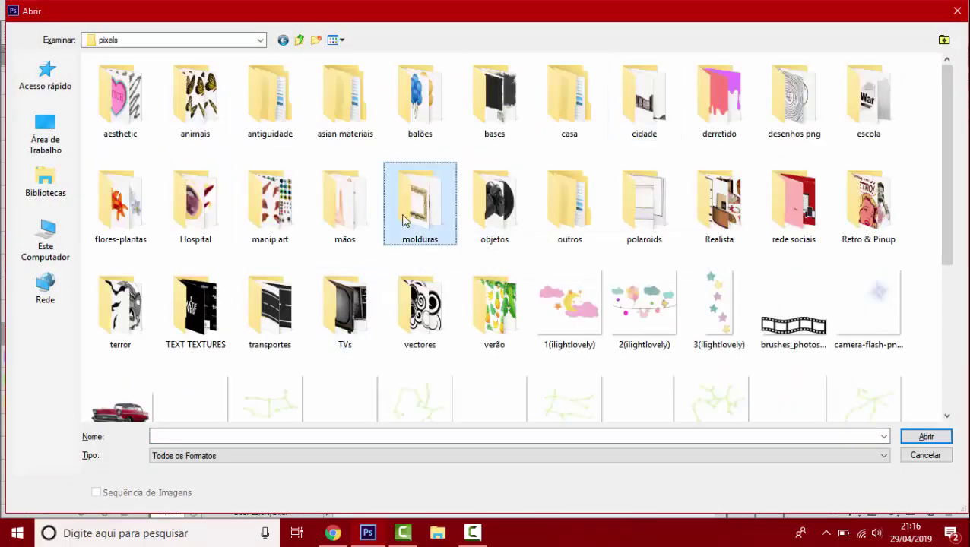
{"action": "double_click", "coordinate": [418, 202]}
{"action": "scroll", "coordinate": [346, 346], "scroll_direction": "down", "scroll_amount": 5}
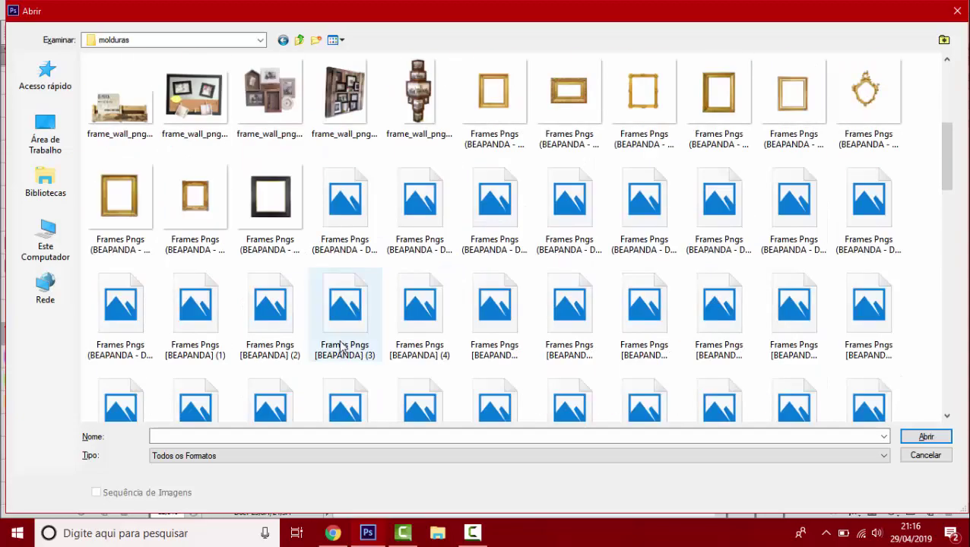
{"action": "scroll", "coordinate": [277, 145], "scroll_direction": "down", "scroll_amount": 5}
{"action": "scroll", "coordinate": [278, 144], "scroll_direction": "down", "scroll_amount": 2}
{"action": "scroll", "coordinate": [319, 149], "scroll_direction": "down", "scroll_amount": 3}
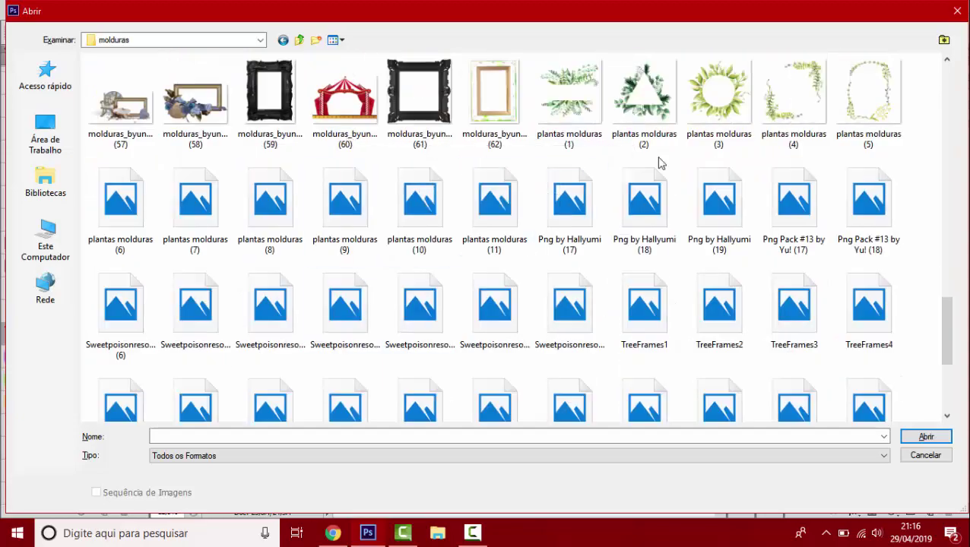
{"action": "left_click", "coordinate": [718, 120]}
{"action": "scroll", "coordinate": [552, 276], "scroll_direction": "down", "scroll_amount": 3}
{"action": "scroll", "coordinate": [551, 277], "scroll_direction": "up", "scroll_amount": 10}
{"action": "key", "text": "Return"}
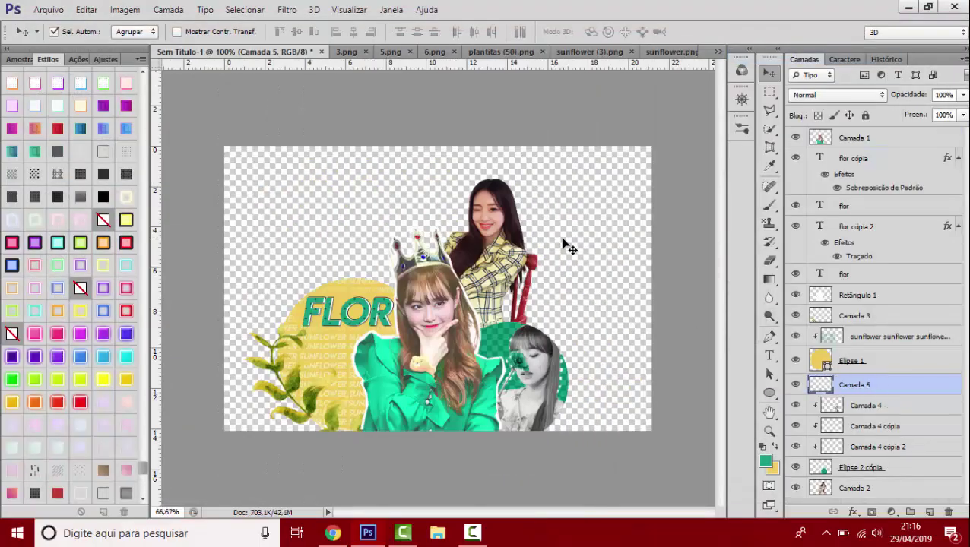
- Resize the wreath so it surrounds the green circle, placed behind everything
{"action": "left_click_drag", "start_coordinate": [608, 314], "coordinate": [328, 124]}
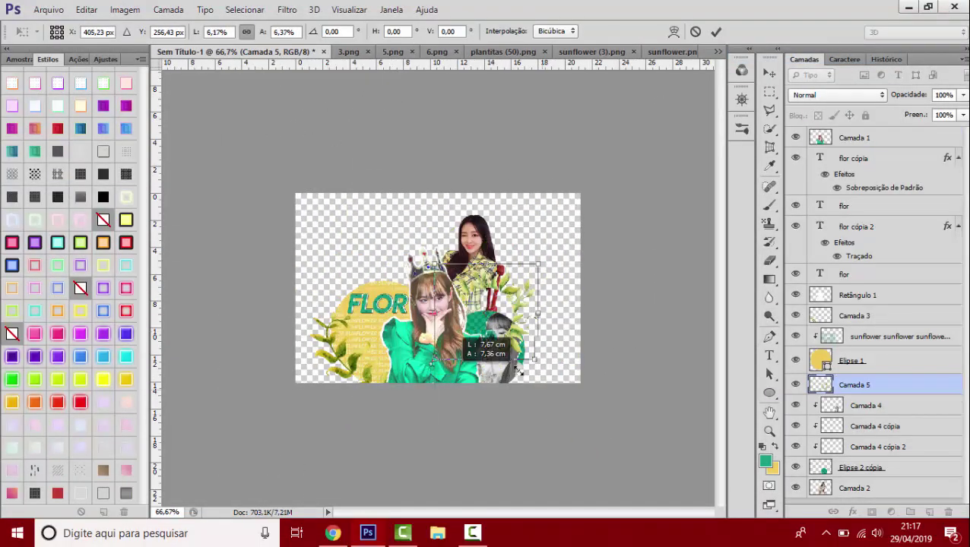
{"action": "key", "text": "ctrl+plus"}
{"action": "key", "text": "ctrl+plus"}
{"action": "key", "text": "ctrl+minus"}
{"action": "left_click_drag", "start_coordinate": [555, 403], "coordinate": [586, 435]}
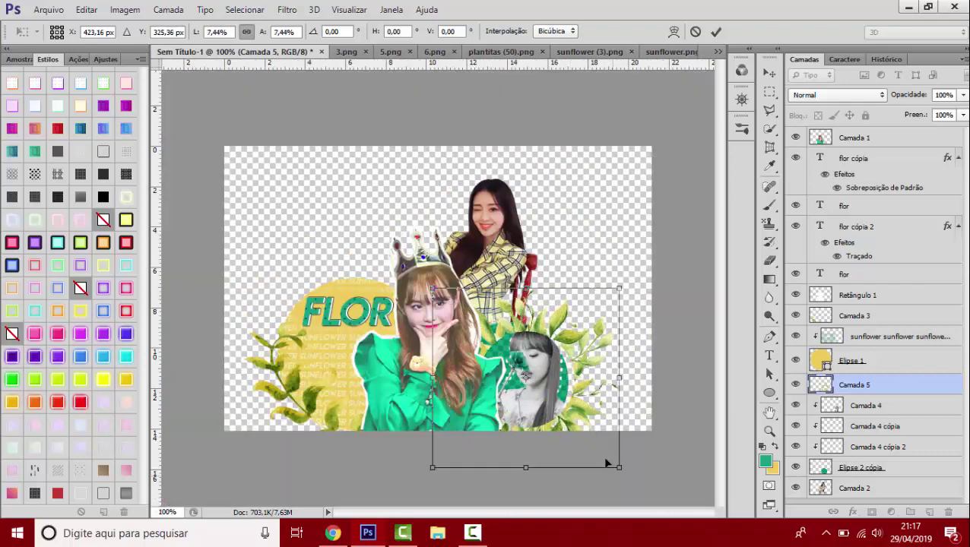
{"action": "key", "text": "Return"}
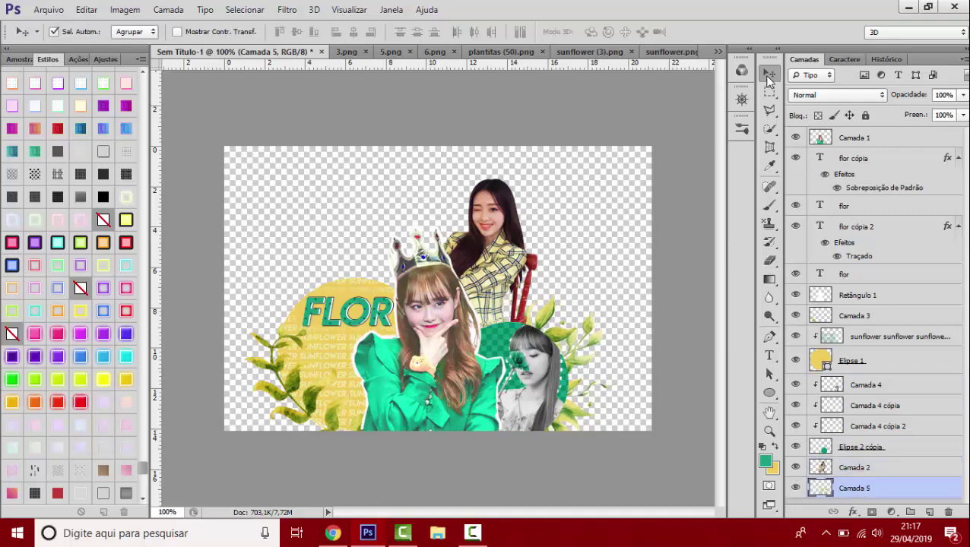
- Bring the VEICULOS (3) yellow car from the transportes folder into the collage
{"action": "key", "text": "ctrl+o"}
{"action": "key", "text": "BackSpace"}
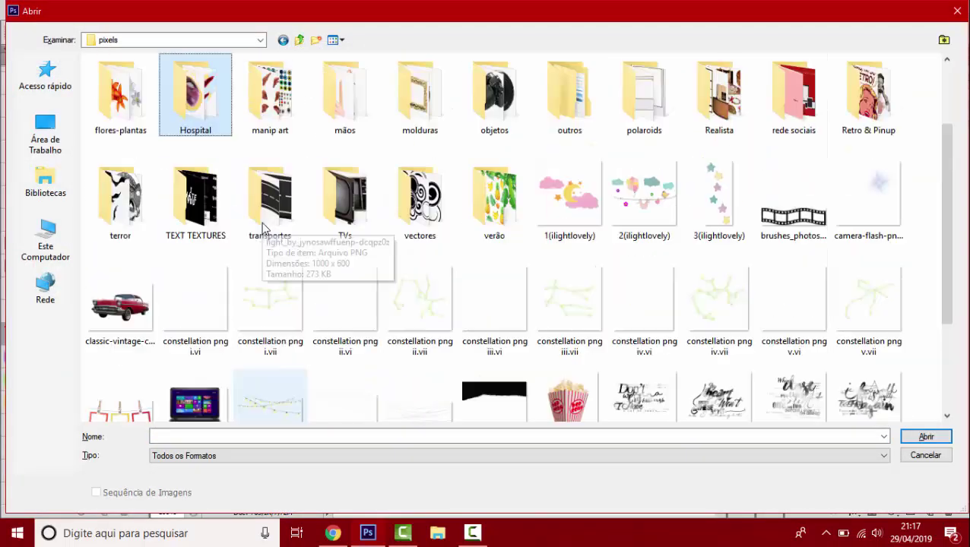
{"action": "double_click", "coordinate": [262, 224]}
{"action": "double_click", "coordinate": [275, 303]}
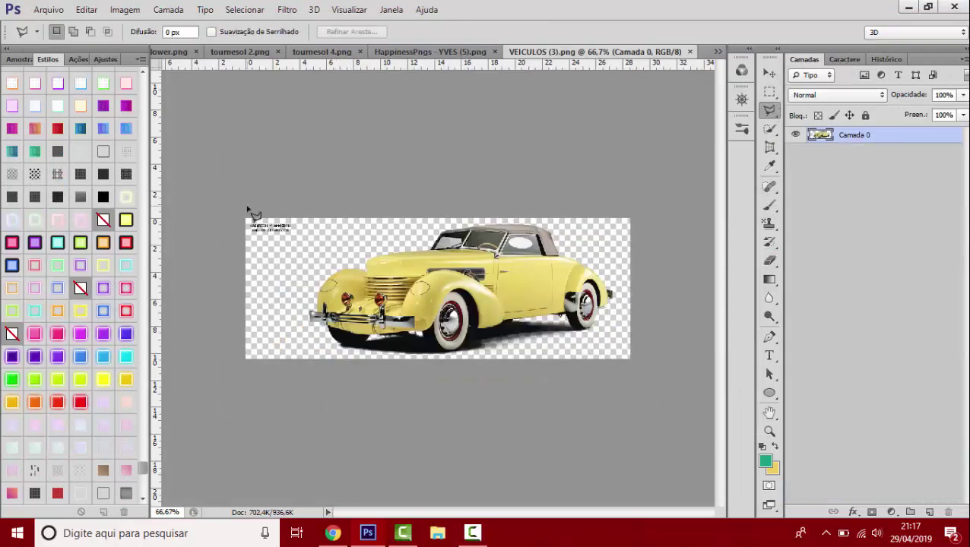
{"action": "key", "text": "ctrl+w"}
{"action": "left_click", "coordinate": [490, 210]}
{"action": "key", "text": "ctrl+v"}
- Shrink the car, place it at lower left, and raise its layer partly behind the girl in green
{"action": "key", "text": "ctrl+t"}
{"action": "left_click_drag", "start_coordinate": [228, 171], "coordinate": [552, 314]}
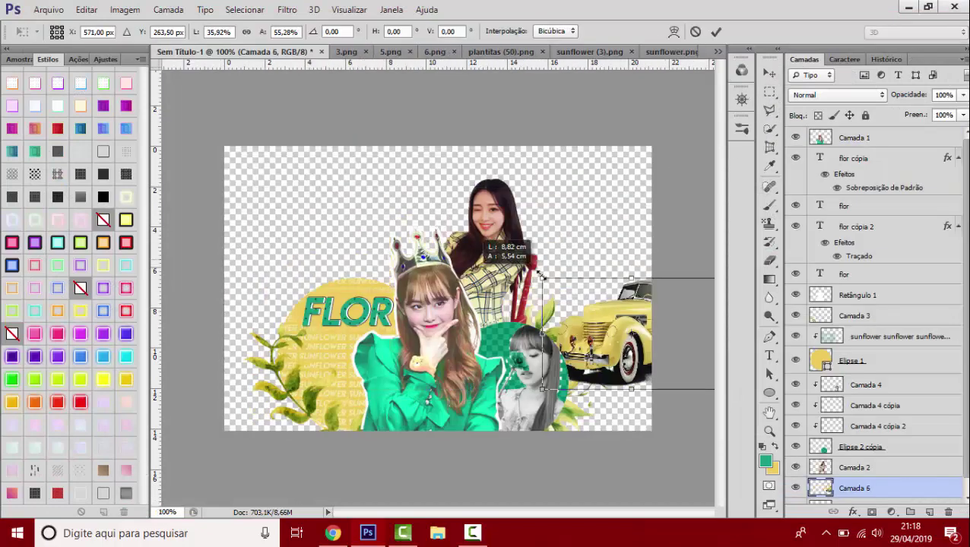
{"action": "mouse_move", "coordinate": [608, 344]}
{"action": "left_mouse_down"}
{"action": "mouse_move", "coordinate": [322, 213]}
{"action": "mouse_move", "coordinate": [292, 395]}
{"action": "mouse_move", "coordinate": [386, 403]}
{"action": "mouse_move", "coordinate": [403, 377]}
{"action": "left_mouse_up"}
{"action": "key", "text": "Return"}
{"action": "key", "text": "ctrl+bracketright"}
{"action": "key", "text": "ctrl+bracketright"}
{"action": "key", "text": "ctrl+bracketright"}
{"action": "key", "text": "ctrl+bracketright"}
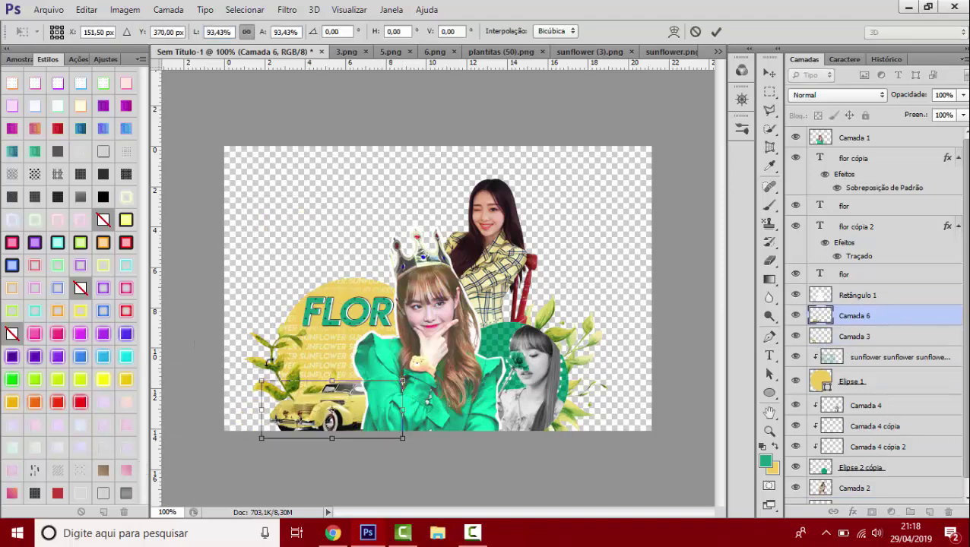
{"action": "key", "text": "Return"}
- Browse the resources folders and open the animais/07.png butterfly image
{"action": "key", "text": "ctrl+o"}
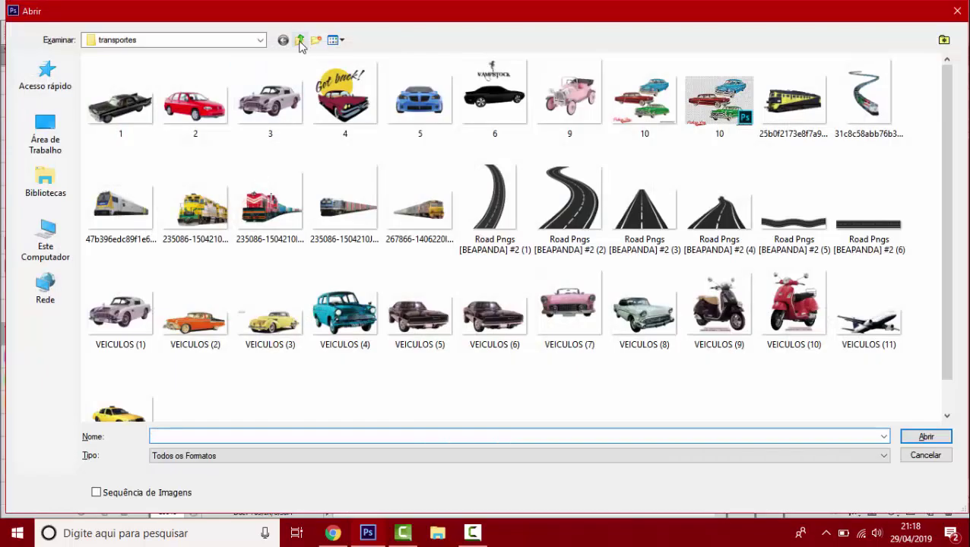
{"action": "key", "text": "BackSpace"}
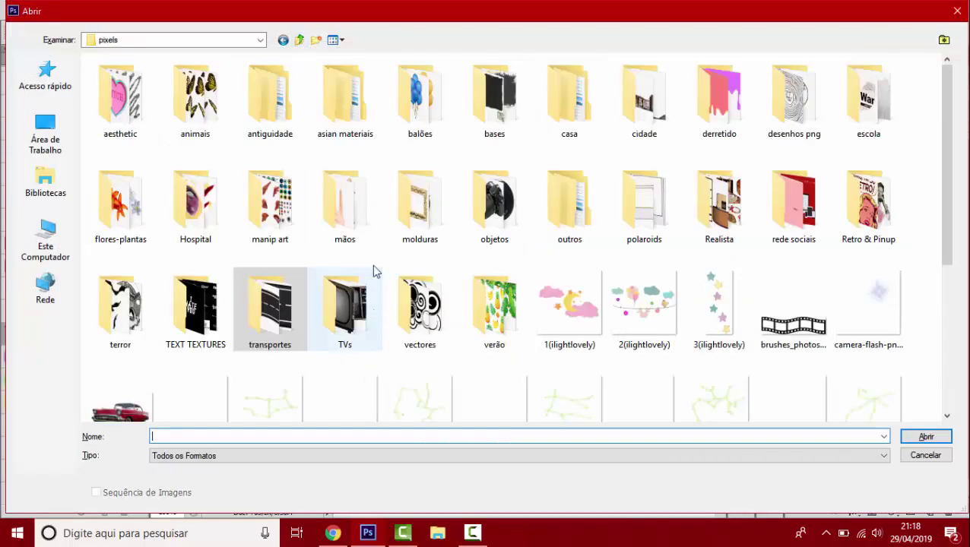
{"action": "double_click", "coordinate": [513, 292]}
{"action": "scroll", "coordinate": [327, 228], "scroll_direction": "down", "scroll_amount": 5}
{"action": "scroll", "coordinate": [329, 228], "scroll_direction": "down", "scroll_amount": 5}
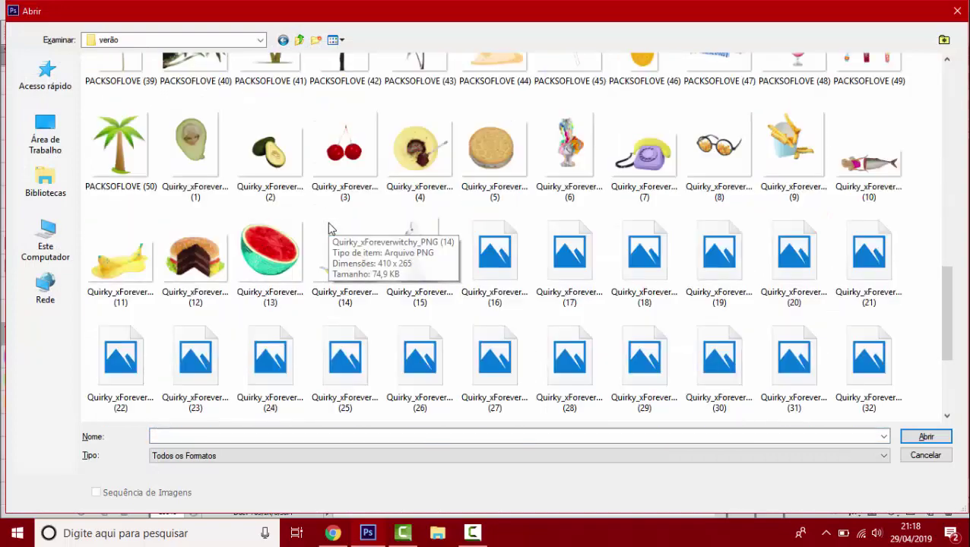
{"action": "key", "text": "BackSpace"}
{"action": "left_click", "coordinate": [644, 199]}
{"action": "scroll", "coordinate": [669, 251], "scroll_direction": "down", "scroll_amount": 1}
{"action": "scroll", "coordinate": [684, 304], "scroll_direction": "up", "scroll_amount": 1}
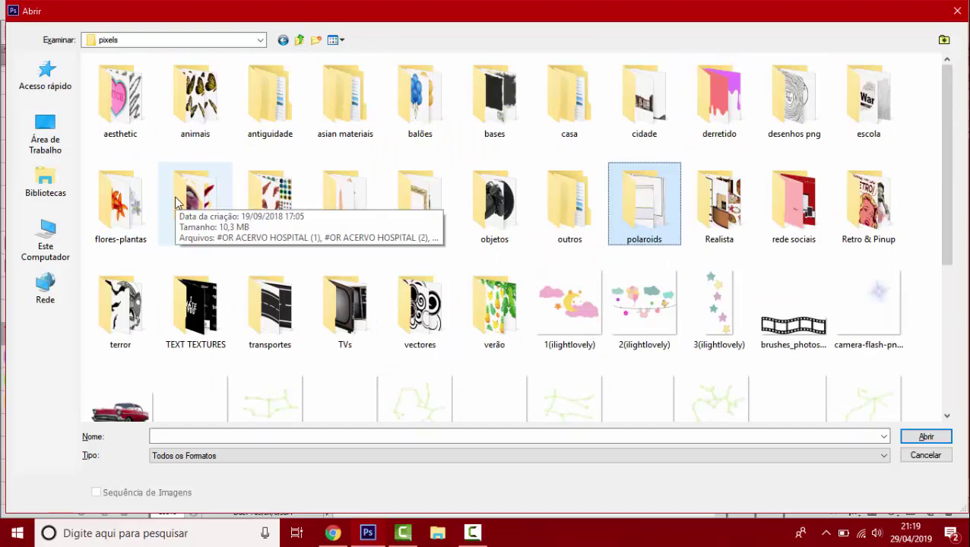
{"action": "double_click", "coordinate": [196, 95]}
{"action": "double_click", "coordinate": [122, 199]}
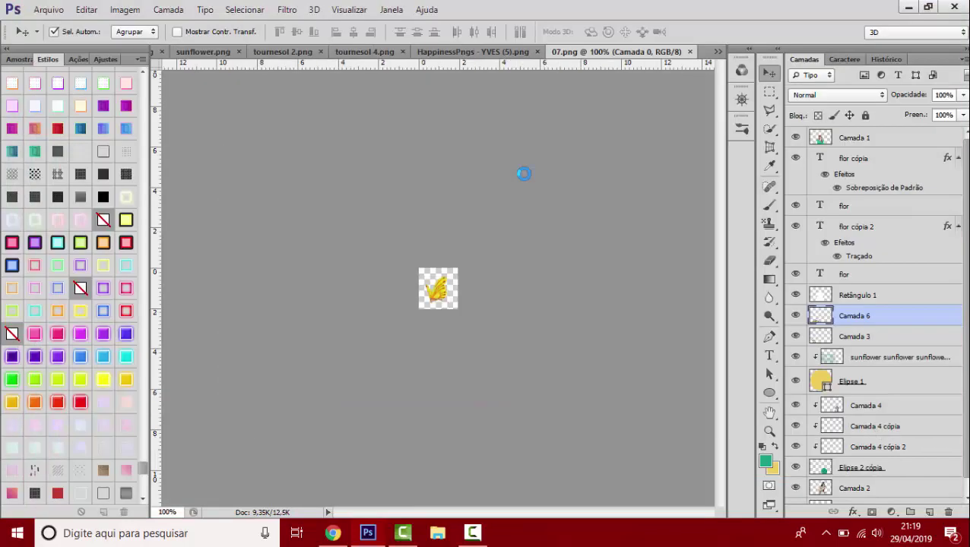
- Free-transform the butterfly to a small size above the FLOR lettering
{"action": "left_click", "coordinate": [86, 10]}
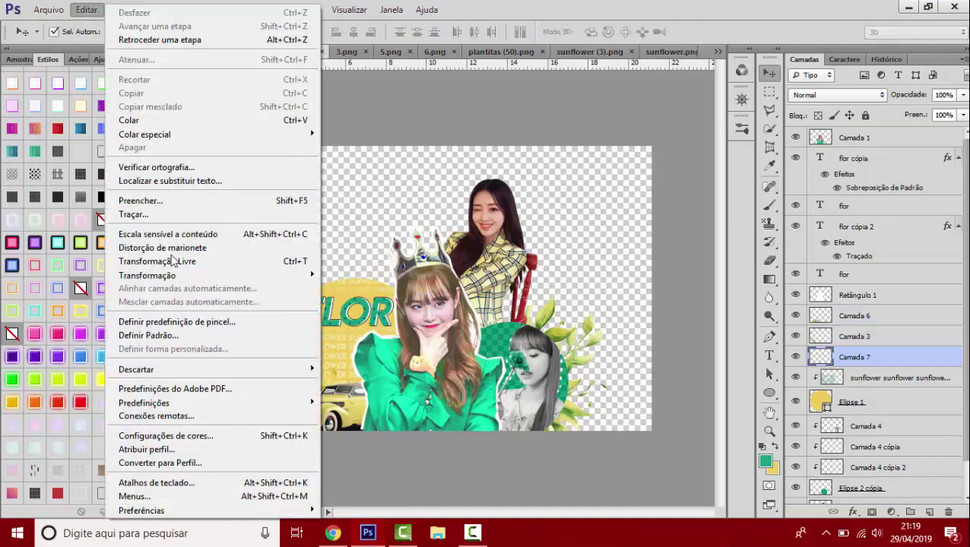
{"action": "left_click", "coordinate": [173, 260]}
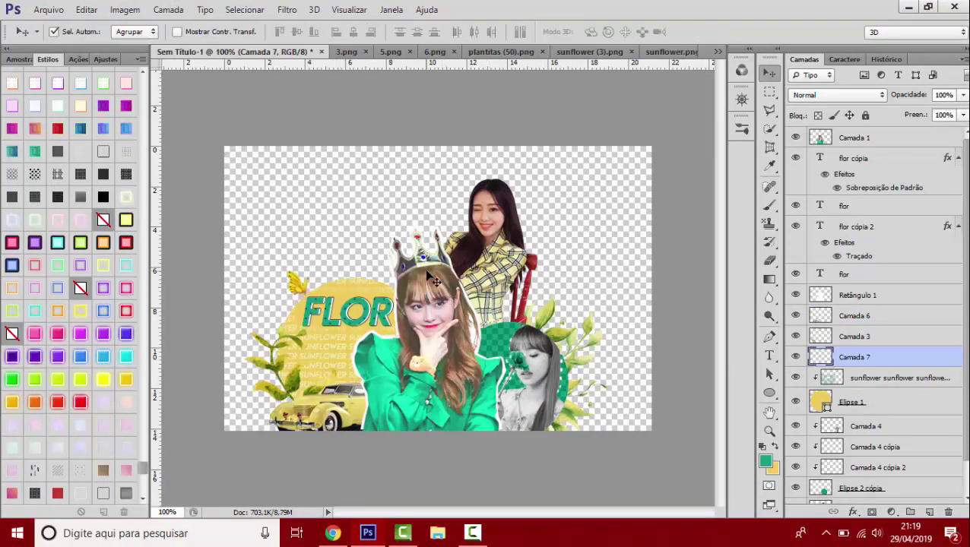
{"action": "key", "text": "ctrl+o"}
- Open #OR TVS (5).png and turn the TV yellow with an ellipse blended as Luz Indireta
{"action": "double_click", "coordinate": [336, 346]}
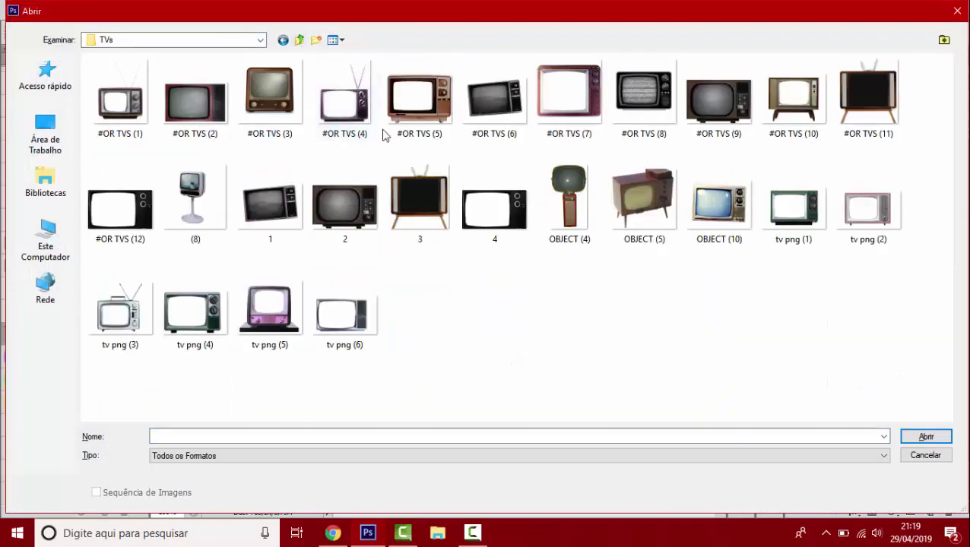
{"action": "double_click", "coordinate": [411, 98]}
{"action": "left_click_drag", "start_coordinate": [308, 192], "coordinate": [604, 437]}
{"action": "left_click", "coordinate": [836, 94]}
{"action": "left_click", "coordinate": [829, 166]}
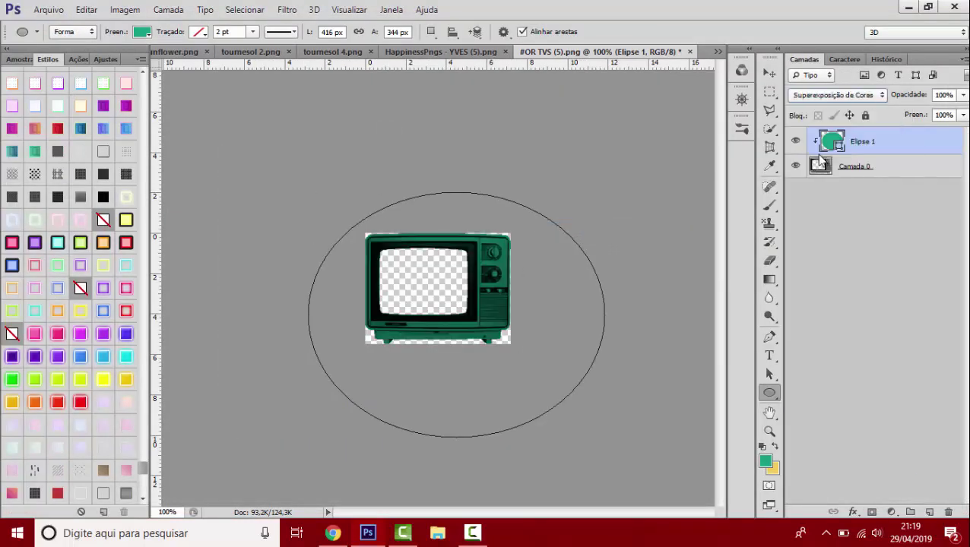
{"action": "scroll", "coordinate": [836, 94], "scroll_direction": "down", "scroll_amount": 5}
{"action": "left_click", "coordinate": [837, 94]}
{"action": "left_click", "coordinate": [831, 293]}
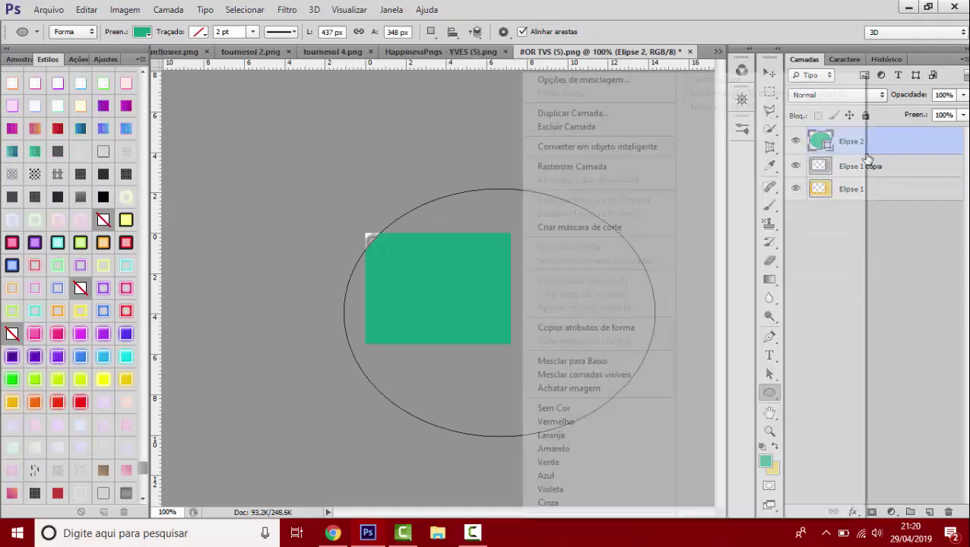
- Paste the yellow TV into Sem Título-1, removing the extra TV layer
{"action": "left_click", "coordinate": [717, 51]}
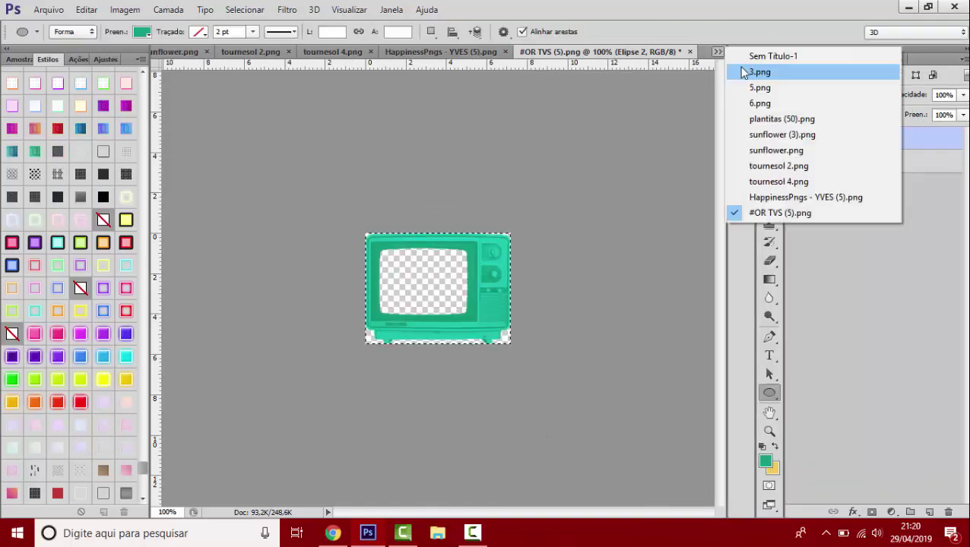
{"action": "left_click", "coordinate": [760, 52]}
{"action": "left_click_drag", "start_coordinate": [891, 520], "coordinate": [948, 512]}
{"action": "key", "text": "ctrl+t"}
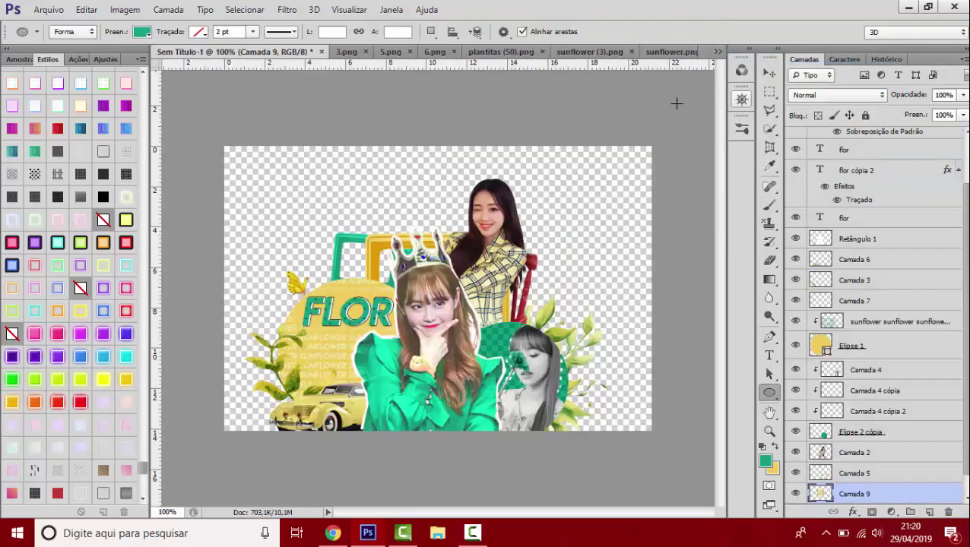
{"action": "key", "text": "ctrl+v"}
{"action": "key", "text": "Delete"}
- Shrink the yellow TV down-left, move Camada 9 below Camada 8, and tilt it slightly
{"action": "key", "text": "ctrl+t"}
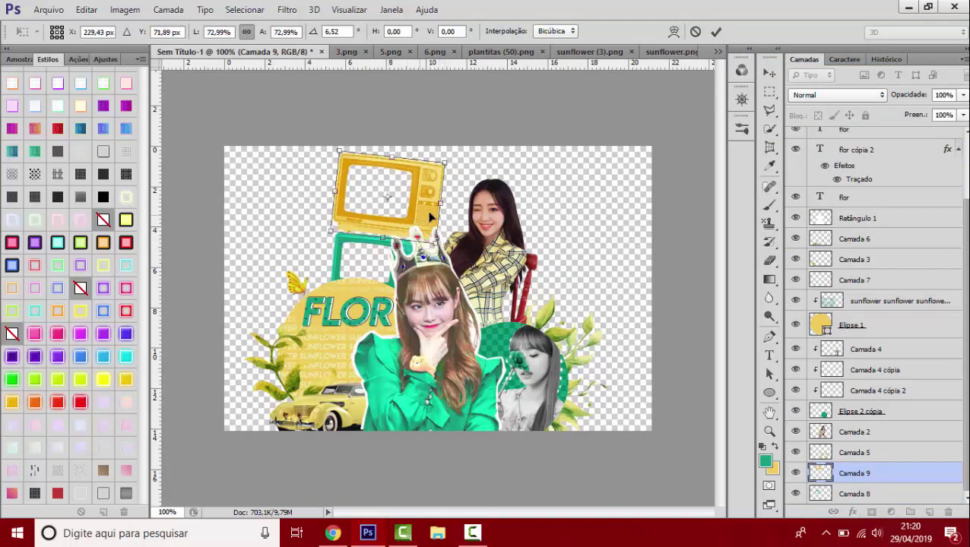
{"action": "left_click_drag", "start_coordinate": [431, 218], "coordinate": [335, 264]}
{"action": "key", "text": "Return"}
{"action": "left_click_drag", "start_coordinate": [828, 473], "coordinate": [828, 492]}
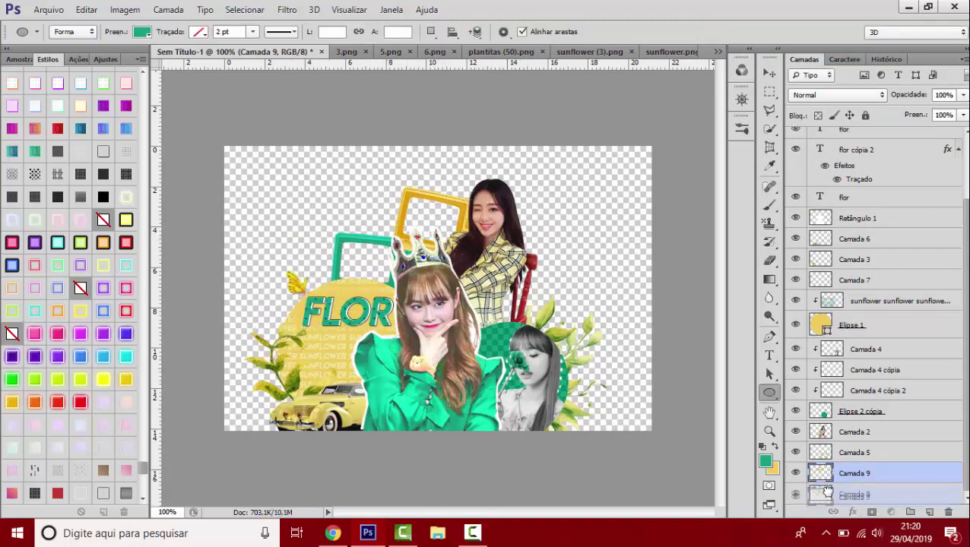
{"action": "key", "text": "ctrl+t"}
{"action": "left_click_drag", "start_coordinate": [558, 227], "coordinate": [558, 219]}
{"action": "key", "text": "Return"}
{"action": "left_click", "coordinate": [770, 74]}
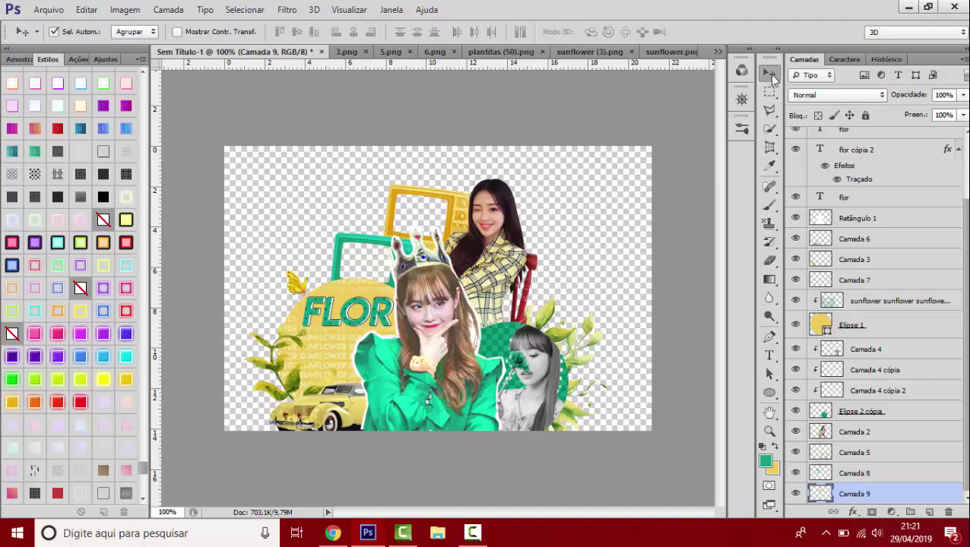
{"action": "key", "text": "ctrl+o"}
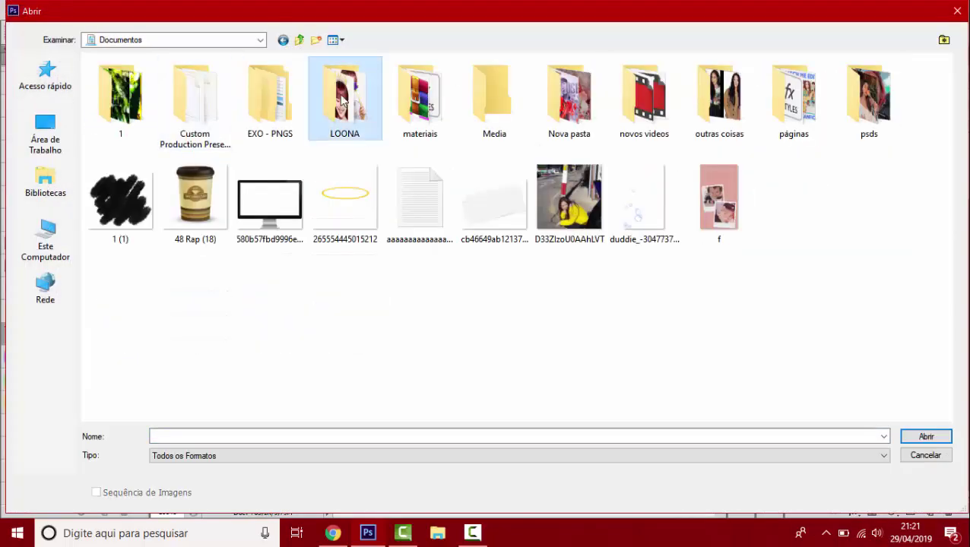
- Paste a LOONA girl image into the collage at about 50% size in the top-left corner
{"action": "double_click", "coordinate": [339, 89]}
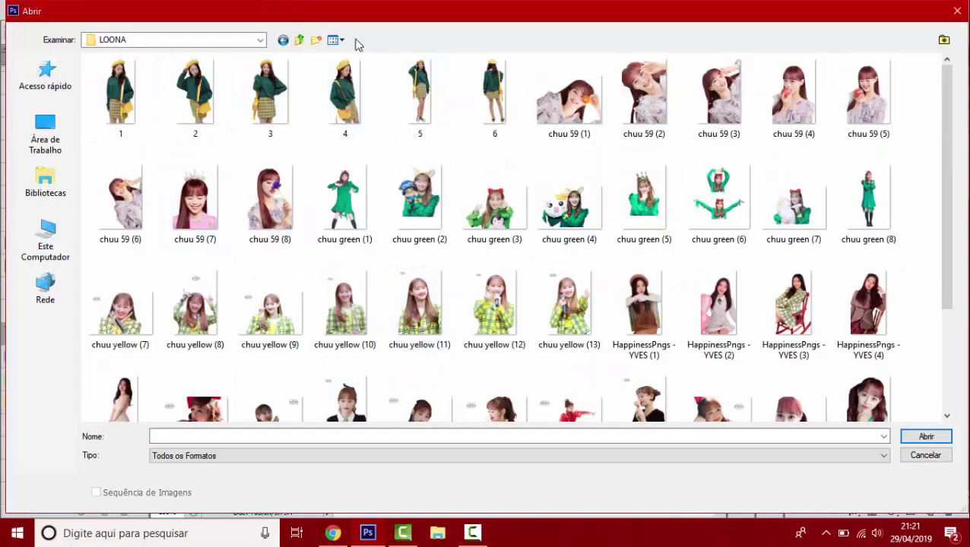
{"action": "double_click", "coordinate": [416, 91]}
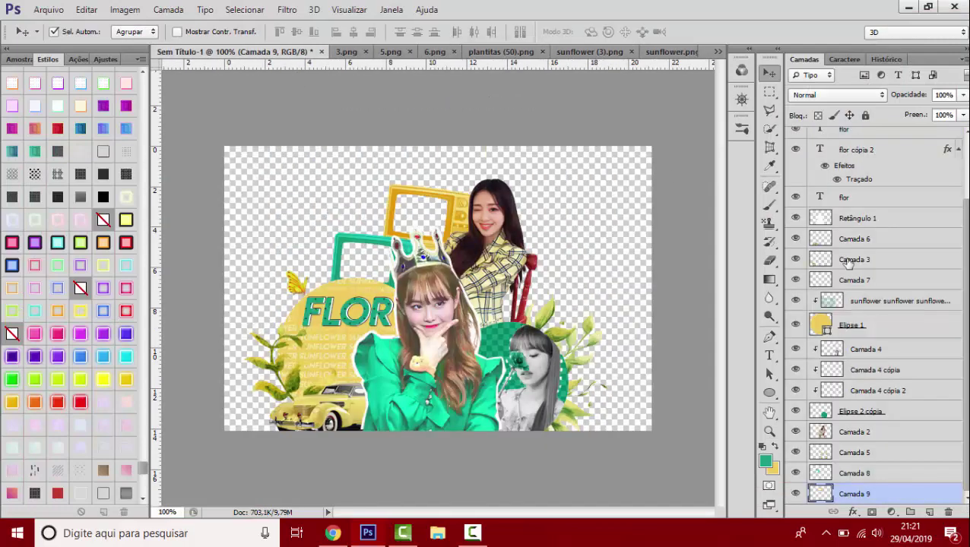
{"action": "key", "text": "ctrl+v"}
{"action": "key", "text": "ctrl+t"}
{"action": "left_click_drag", "start_coordinate": [433, 498], "coordinate": [346, 325]}
{"action": "left_click_drag", "start_coordinate": [342, 212], "coordinate": [351, 214]}
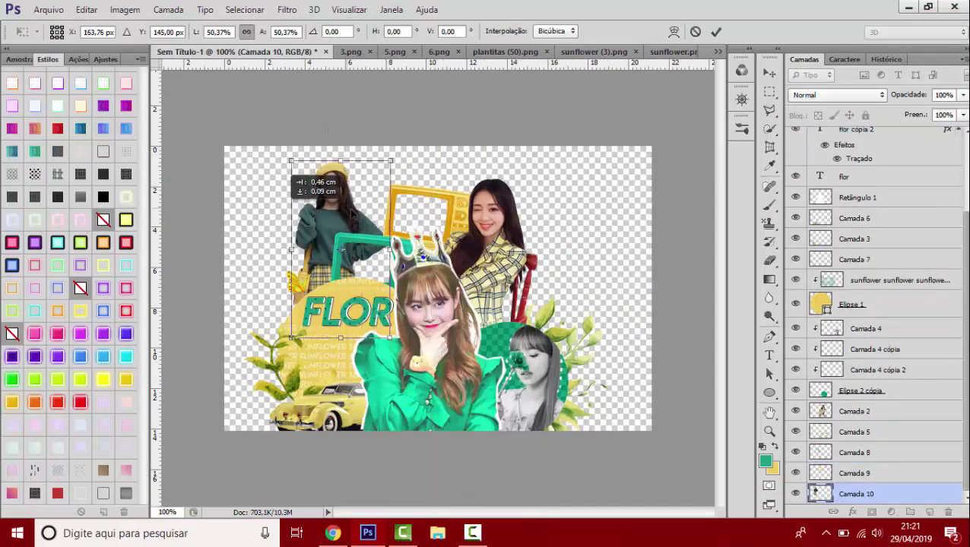
{"action": "key", "text": "Return"}
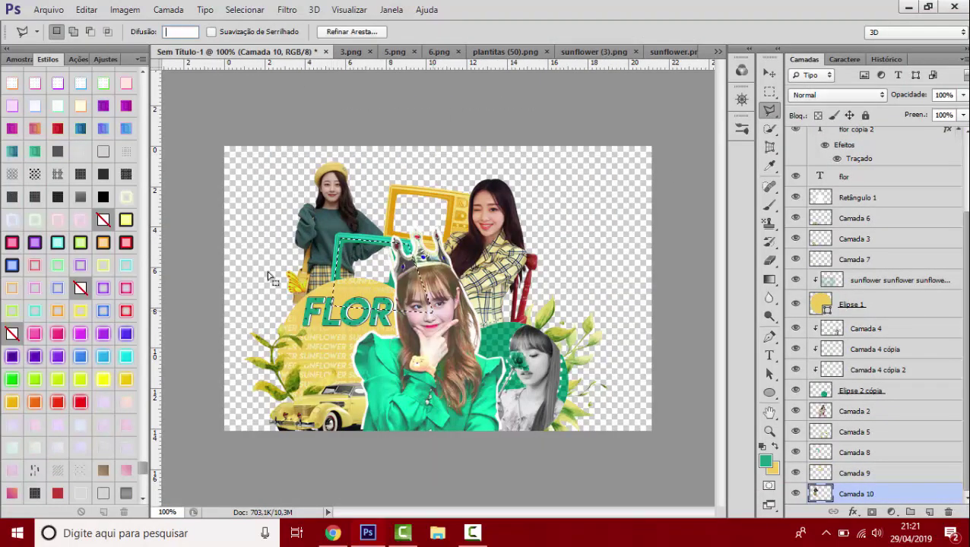
{"action": "key", "text": "Escape"}
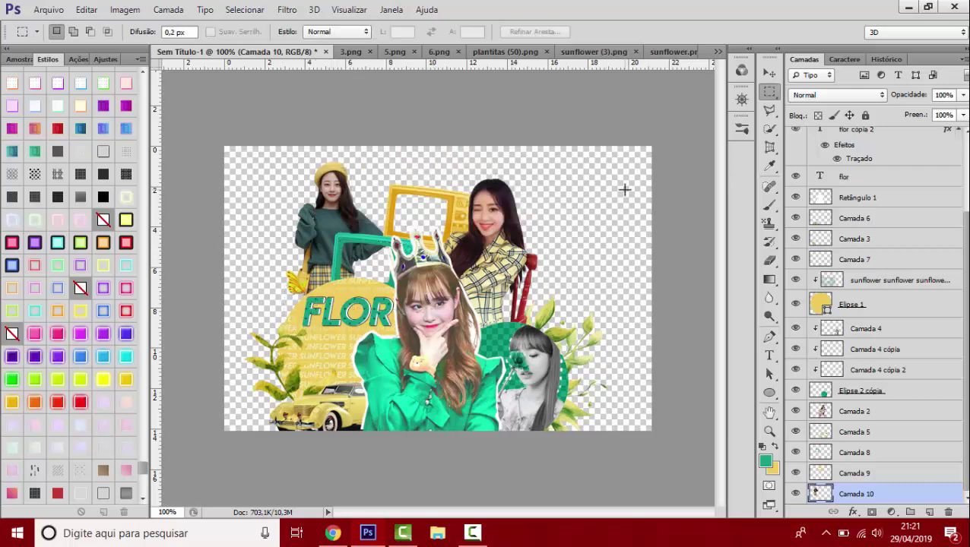
{"action": "key", "text": "ctrl+o"}
{"action": "scroll", "coordinate": [282, 182], "scroll_direction": "down", "scroll_amount": 2}
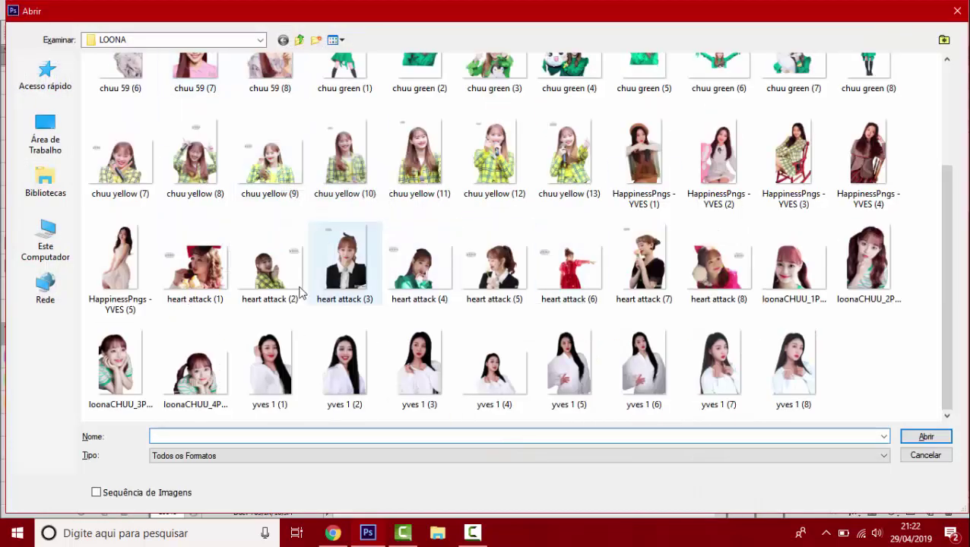
- Open chuu 59 (7).png and drag it into the collage as Camada 11
{"action": "scroll", "coordinate": [228, 198], "scroll_direction": "up", "scroll_amount": 2}
{"action": "double_click", "coordinate": [186, 220]}
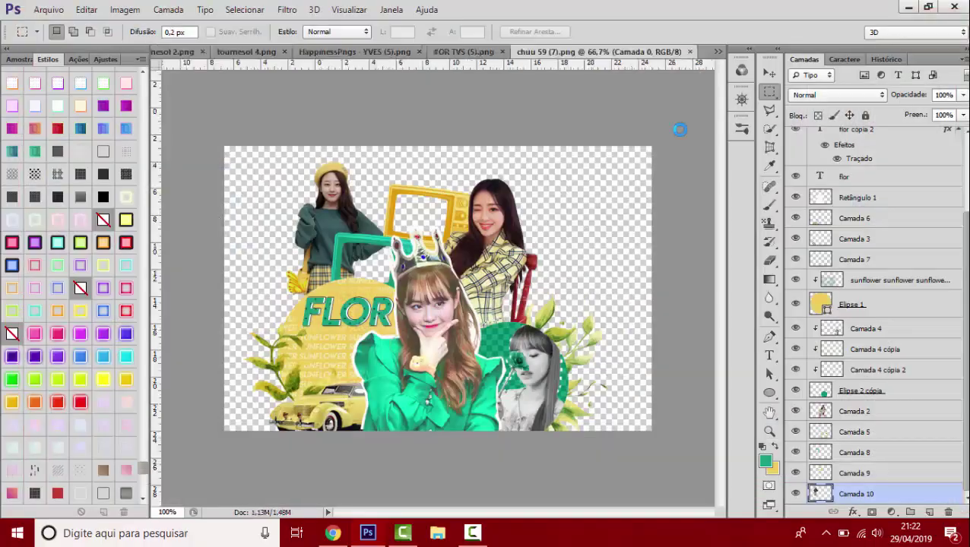
{"action": "mouse_move", "coordinate": [380, 445]}
{"action": "left_mouse_down"}
{"action": "mouse_move", "coordinate": [559, 280]}
{"action": "mouse_move", "coordinate": [472, 165]}
{"action": "left_mouse_up"}
{"action": "key", "text": "Return"}
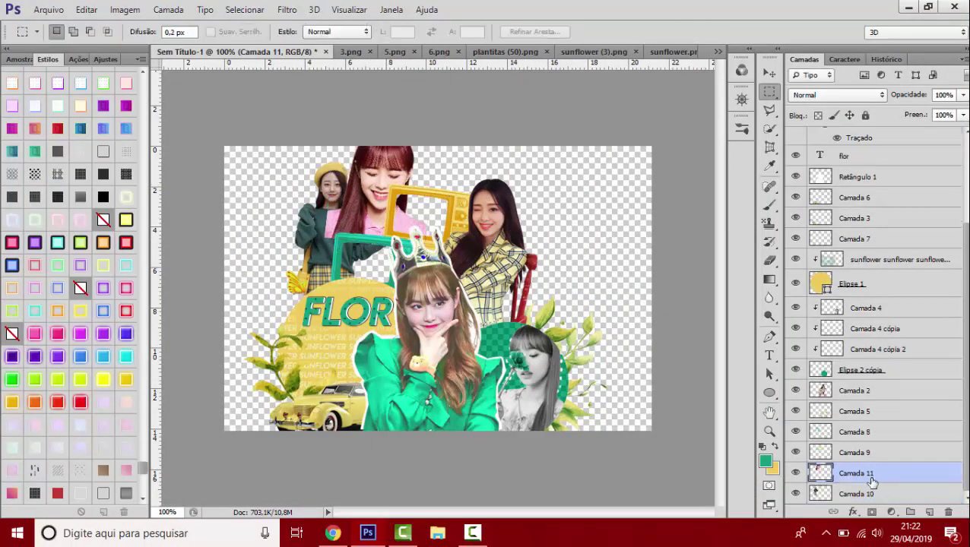
{"action": "key", "text": "ctrl+t"}
{"action": "key", "text": "Return"}
- Open another Chuu image from LOONA and position the girl at the collage's right edge
{"action": "key", "text": "ctrl+o"}
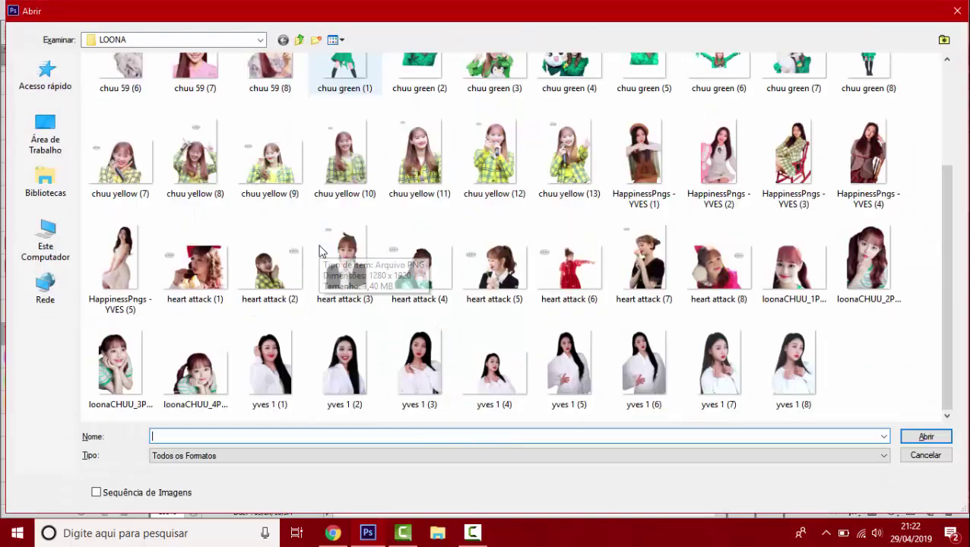
{"action": "double_click", "coordinate": [204, 357]}
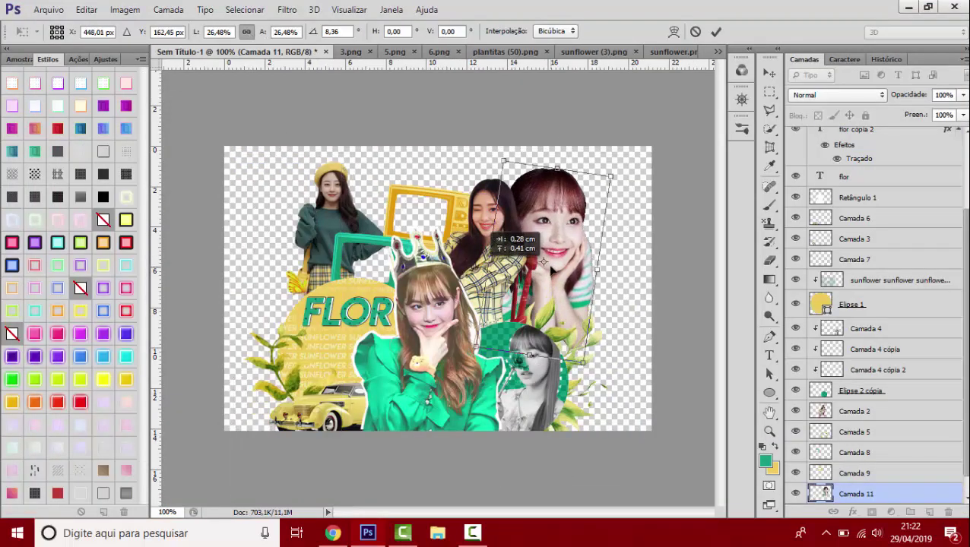
{"action": "left_click_drag", "start_coordinate": [568, 211], "coordinate": [583, 203]}
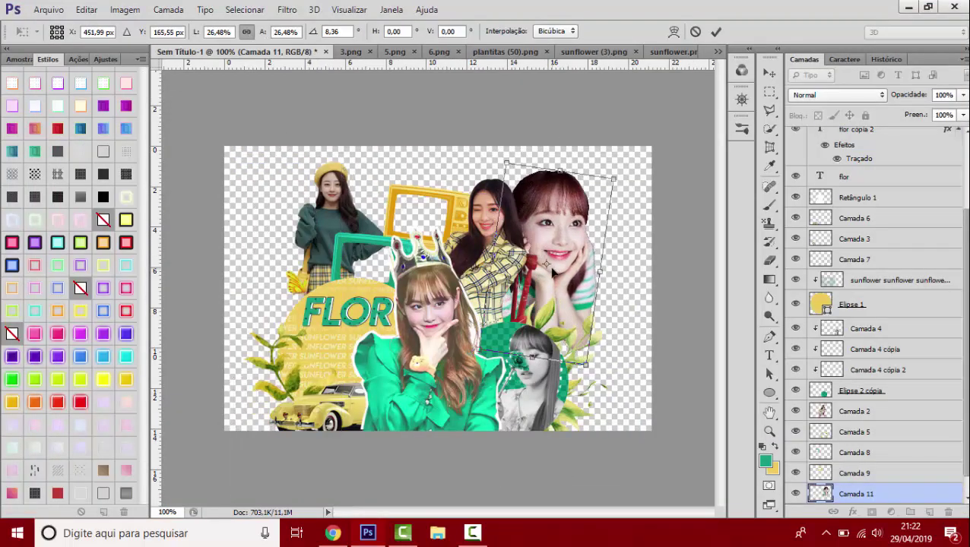
{"action": "key", "text": "Return"}
- Add a black-to-white Gradient Map with the black stop moved to 16%
{"action": "left_click", "coordinate": [105, 59]}
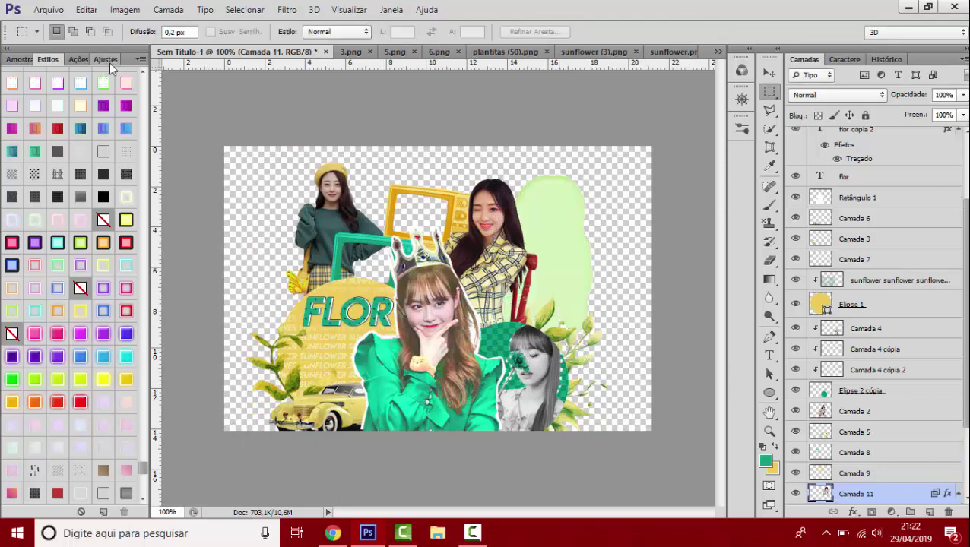
{"action": "left_click", "coordinate": [107, 127]}
{"action": "left_click", "coordinate": [729, 190]}
{"action": "left_click", "coordinate": [708, 145]}
{"action": "left_click", "coordinate": [668, 342]}
{"action": "left_click_drag", "start_coordinate": [668, 343], "coordinate": [756, 343]}
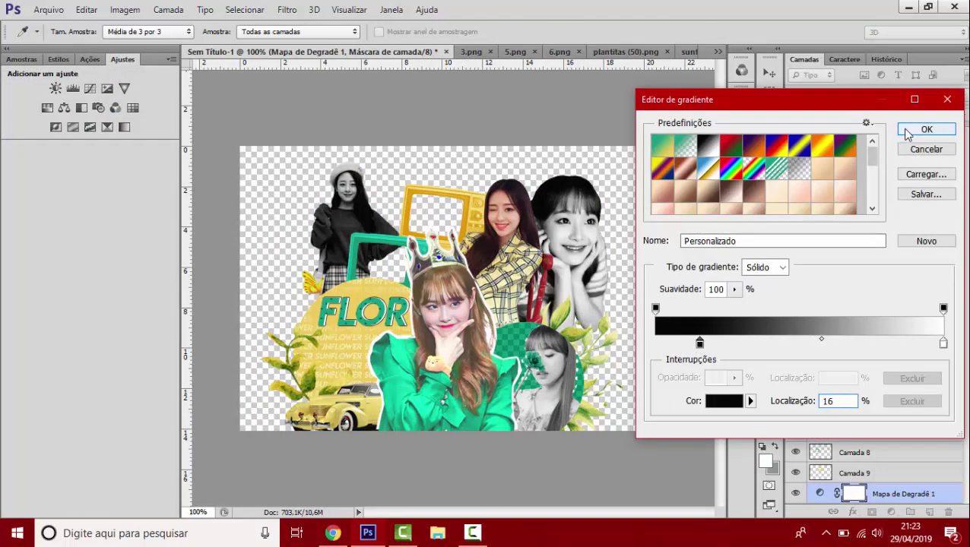
{"action": "left_click", "coordinate": [927, 129]}
- Clip a green ellipse over the right-hand girl to tint her green
{"action": "key", "text": "u"}
{"action": "left_click_drag", "start_coordinate": [498, 149], "coordinate": [640, 365]}
{"action": "right_click", "coordinate": [844, 479]}
{"action": "left_click", "coordinate": [688, 184]}
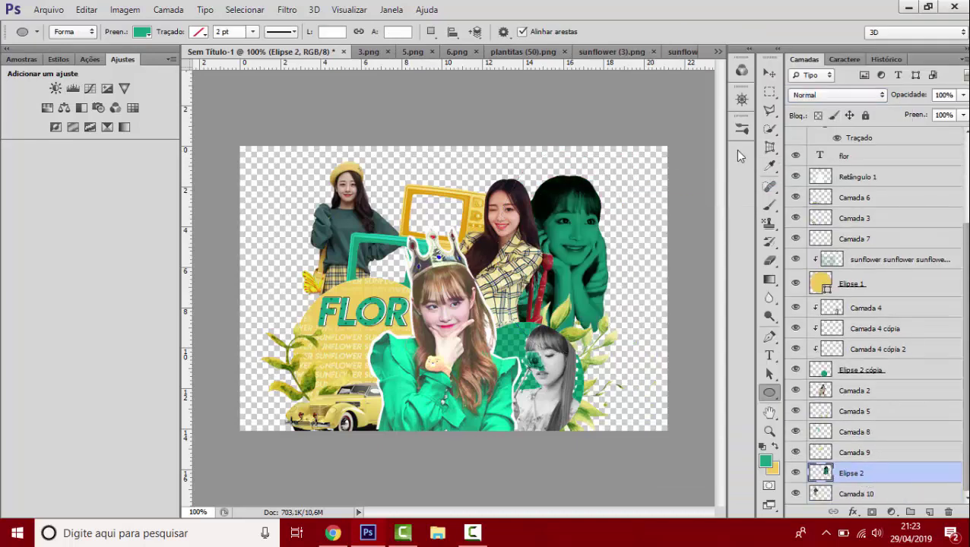
- Fill the yellow TV screen with a green rectangle blended as Multiplicação
{"action": "key", "text": "ctrl+plus"}
{"action": "left_click_drag", "start_coordinate": [473, 195], "coordinate": [355, 88]}
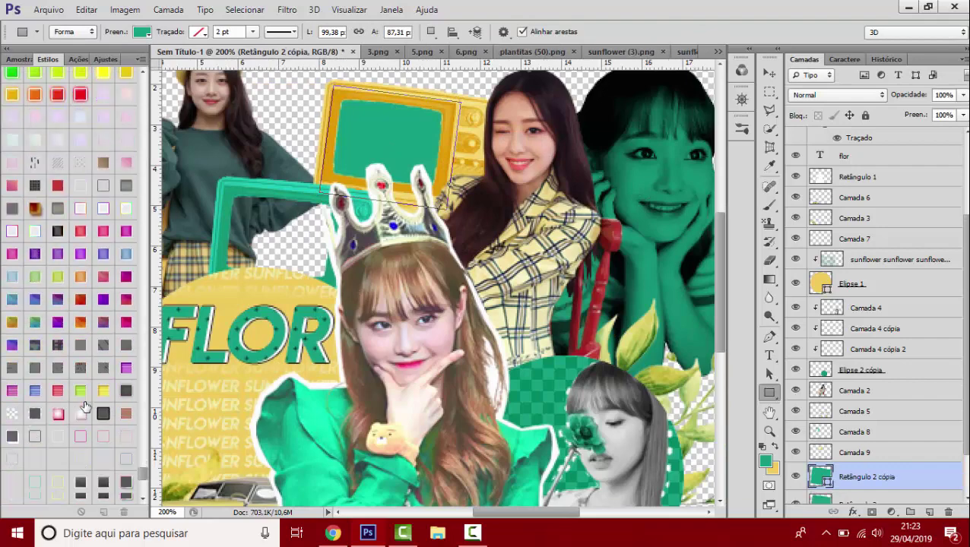
{"action": "left_click", "coordinate": [81, 412]}
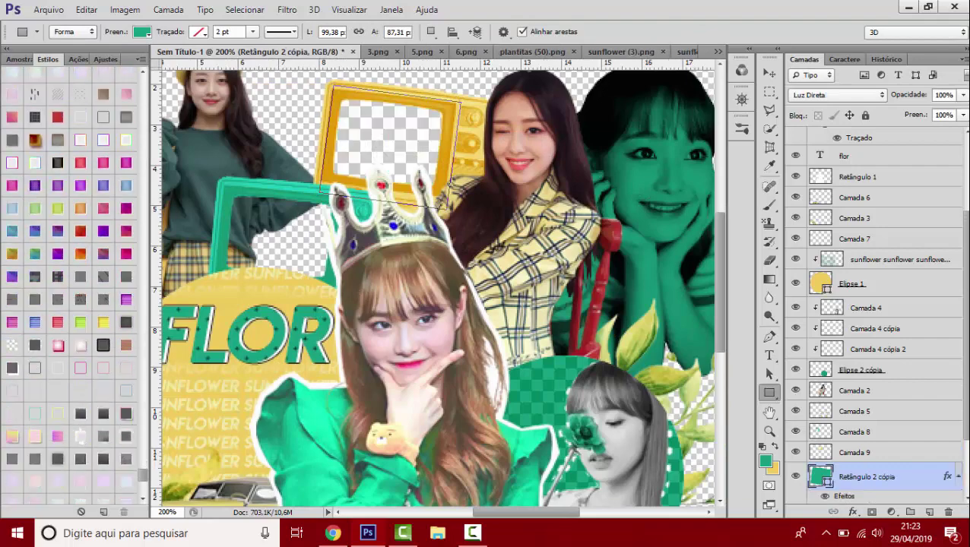
{"action": "right_click", "coordinate": [866, 476]}
{"action": "left_click", "coordinate": [684, 135]}
{"action": "scroll", "coordinate": [855, 448], "scroll_direction": "down", "scroll_amount": 1}
- Fill the green TV's screen with a yellow rectangle blended as Superexposição de Cores
{"action": "left_click_drag", "start_coordinate": [215, 182], "coordinate": [357, 304]}
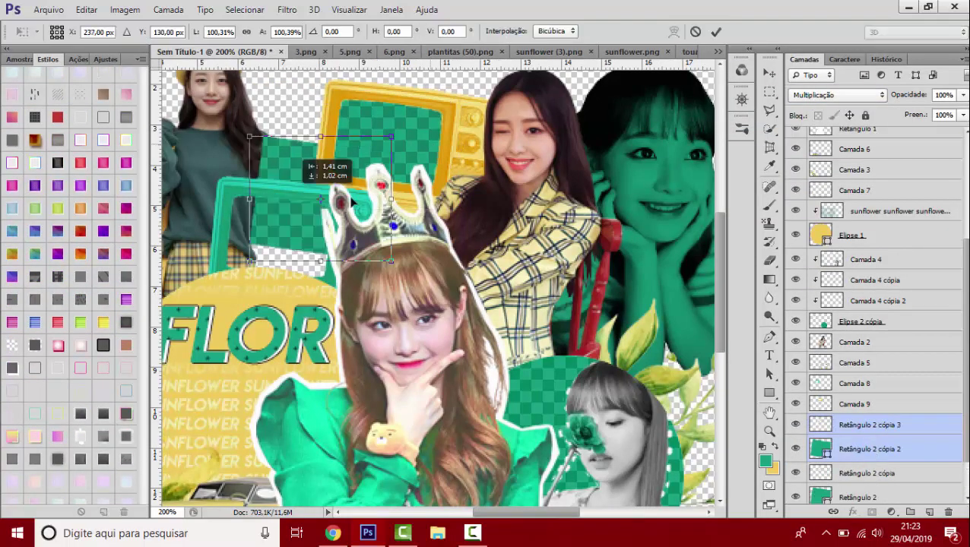
{"action": "left_click", "coordinate": [142, 31]}
{"action": "left_click", "coordinate": [114, 95]}
{"action": "left_click", "coordinate": [836, 95]}
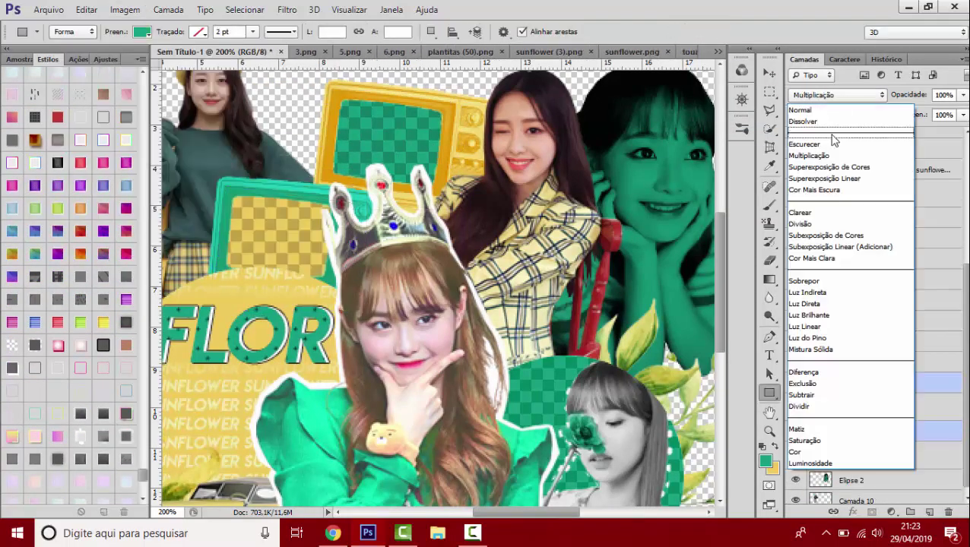
{"action": "left_click", "coordinate": [811, 227]}
{"action": "key", "text": "ctrl+0"}
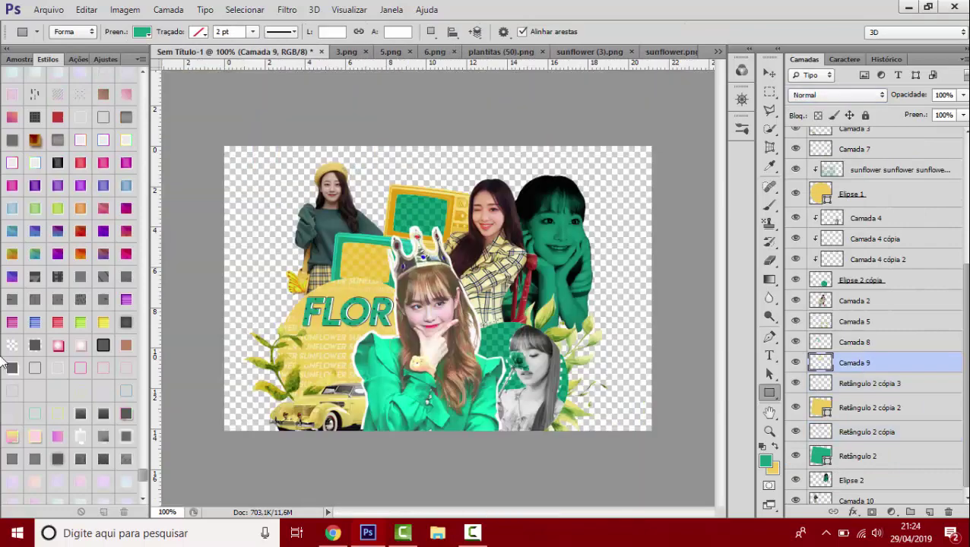
{"action": "key", "text": "ctrl+o"}
- Open the yves 1 (7) portrait and apply a gradient map to it
{"action": "left_click", "coordinate": [741, 389], "text": "ctrl"}
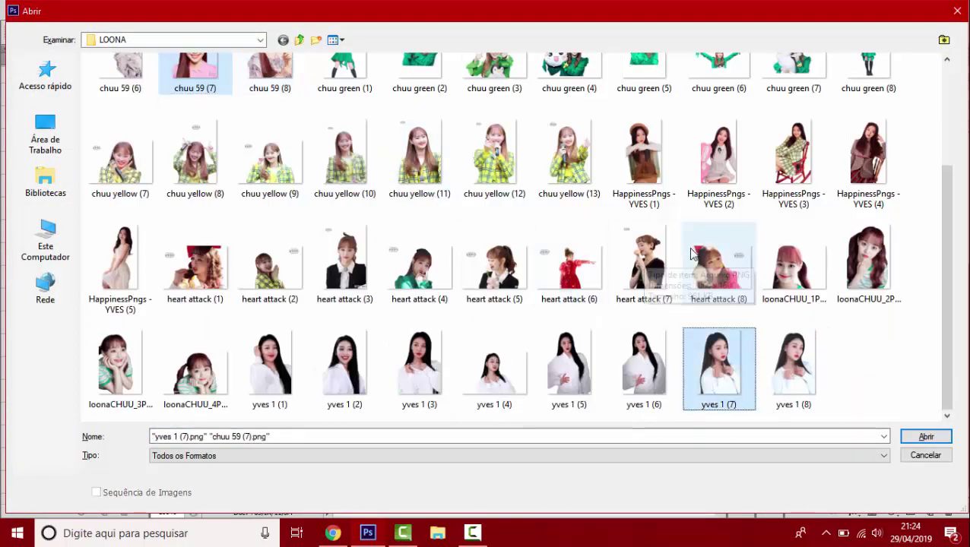
{"action": "key", "text": "Return"}
{"action": "key", "text": "F2"}
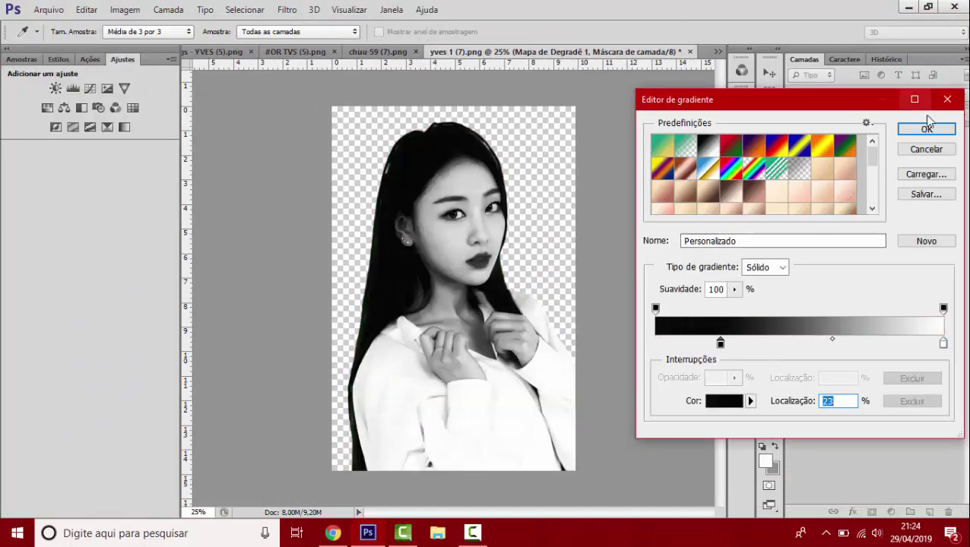
{"action": "left_click", "coordinate": [926, 128]}
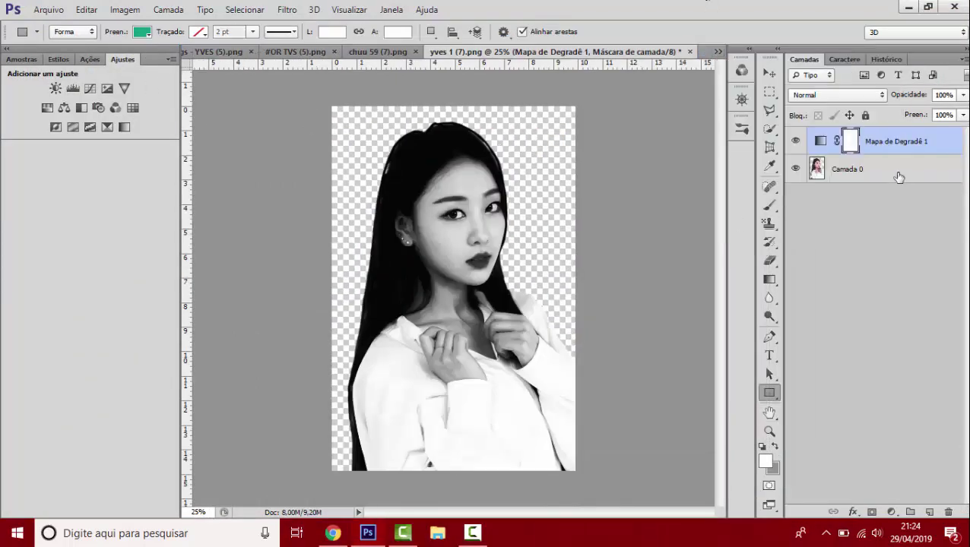
- Merge the portrait layers and clip a canvas-sized yellow rectangle to the portrait
{"action": "left_click", "coordinate": [898, 169], "text": "shift"}
{"action": "key", "text": "ctrl+e"}
{"action": "left_click_drag", "start_coordinate": [332, 106], "coordinate": [575, 471]}
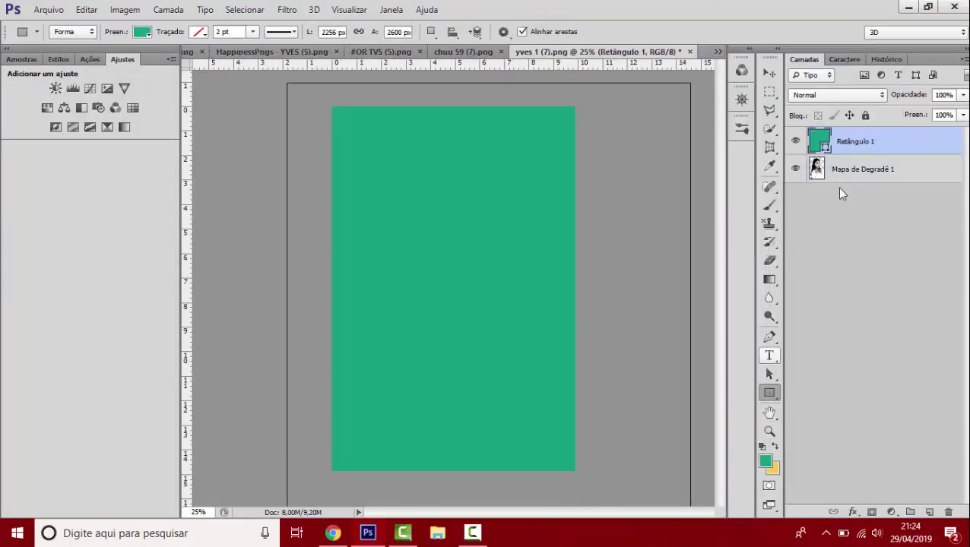
{"action": "key", "text": "ctrl+alt+g"}
{"action": "left_click", "coordinate": [141, 31]}
{"action": "left_click", "coordinate": [76, 97]}
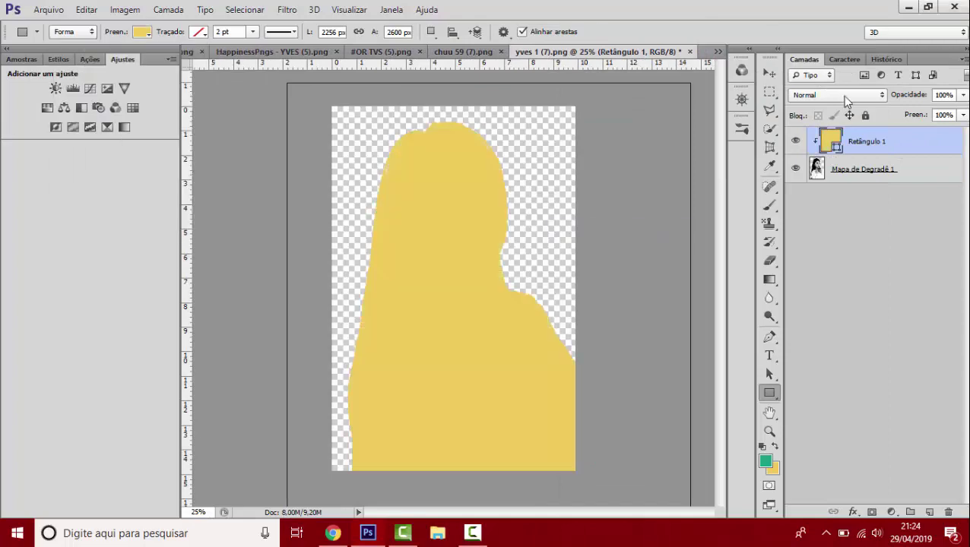
- Set the yellow rectangle to Luz Direta blend mode and close the yves file without saving
{"action": "left_click", "coordinate": [836, 95]}
{"action": "left_click", "coordinate": [822, 305]}
{"action": "key", "text": "ctrl+w"}
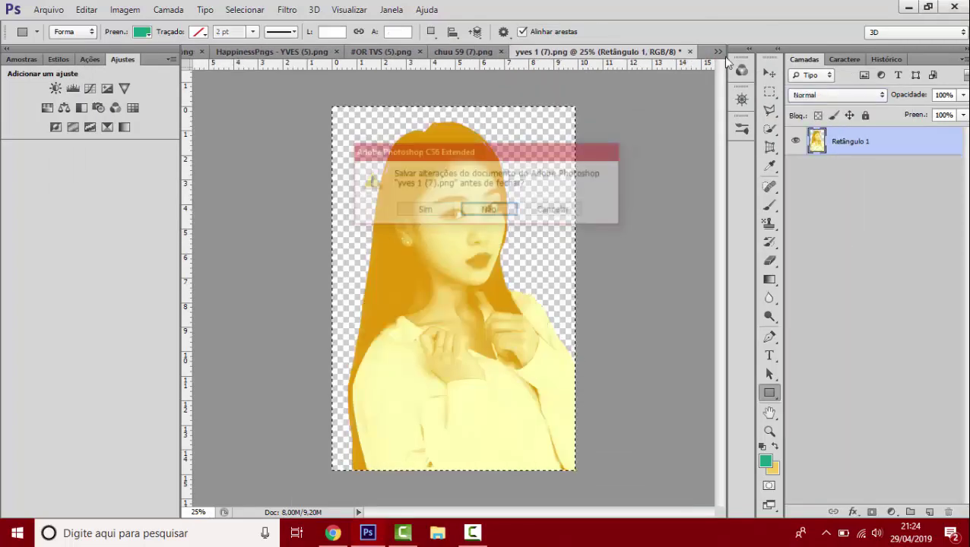
{"action": "key", "text": "n"}
{"action": "scroll", "coordinate": [854, 439], "scroll_direction": "up", "scroll_amount": 2}
- Clip the pasted portrait into the yellow frame and add a motion-blurred duplicate
{"action": "key", "text": "ctrl+e"}
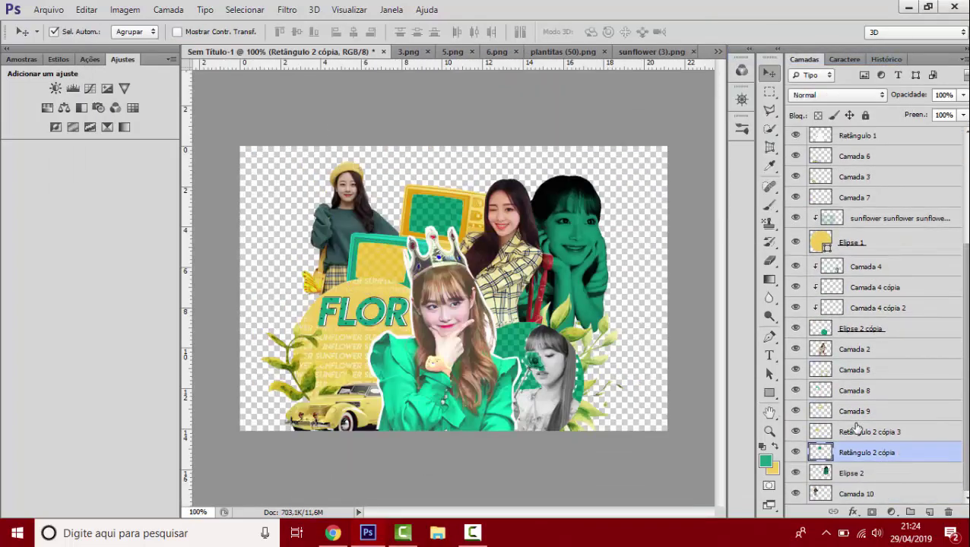
{"action": "right_click", "coordinate": [863, 454]}
{"action": "left_click", "coordinate": [673, 167]}
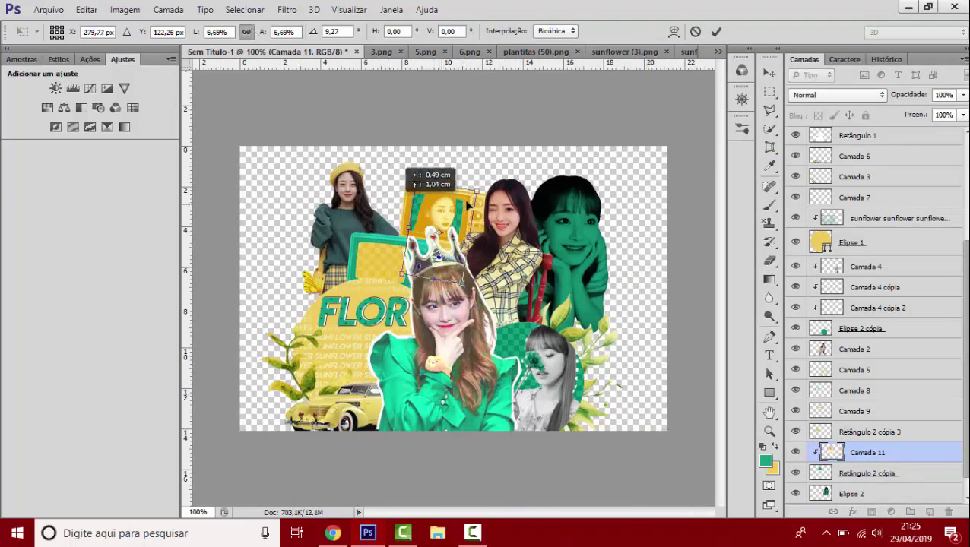
{"action": "key", "text": "Return"}
{"action": "key", "text": "ctrl+j"}
{"action": "left_click", "coordinate": [286, 9]}
{"action": "left_click", "coordinate": [541, 275]}
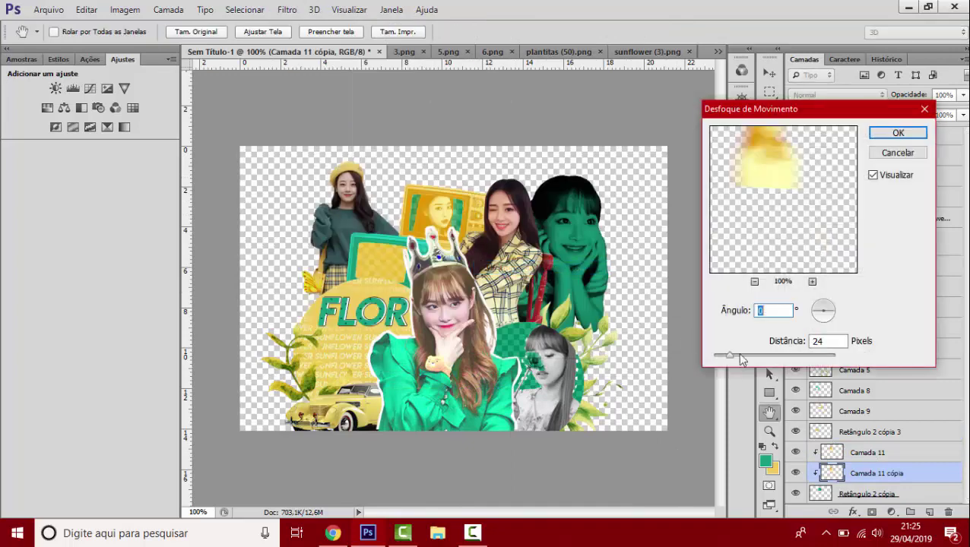
- In chuu 59 (7).png, clip a green rectangle to the portrait in Multiplicação mode
{"action": "left_click", "coordinate": [874, 225]}
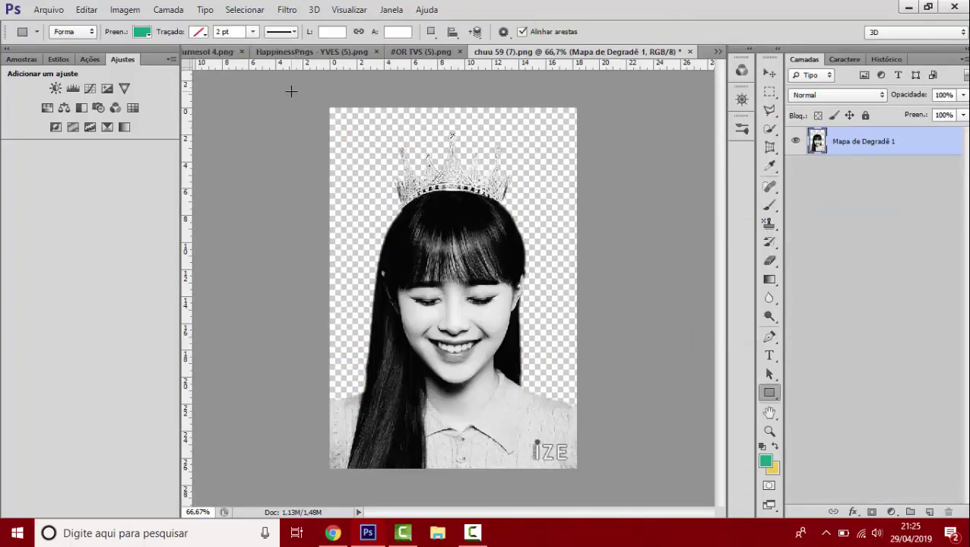
{"action": "left_click_drag", "start_coordinate": [305, 98], "coordinate": [687, 502]}
{"action": "key", "text": "ctrl+alt+g"}
{"action": "left_click", "coordinate": [836, 94]}
{"action": "left_click", "coordinate": [851, 298]}
{"action": "left_click", "coordinate": [836, 94]}
{"action": "left_click", "coordinate": [848, 168]}
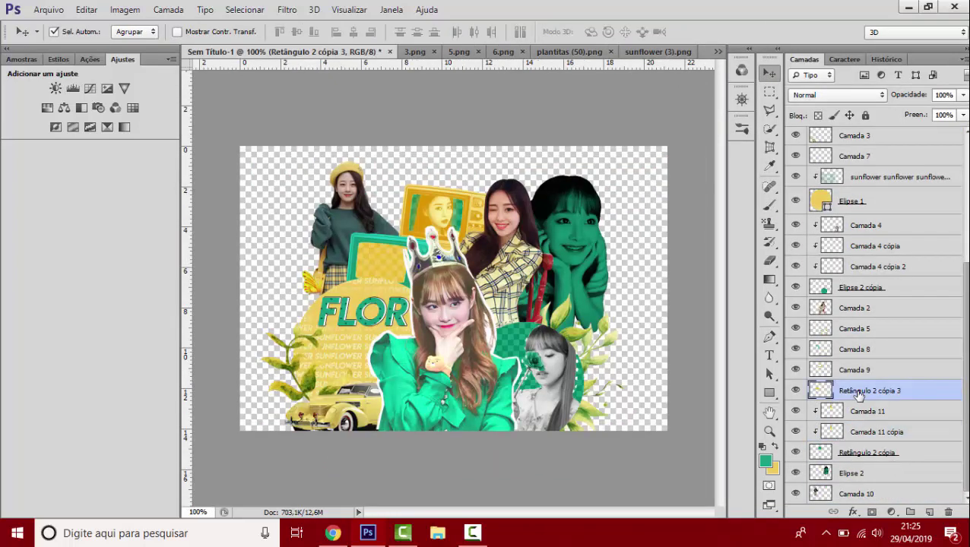
- Paste the green-tinted portrait into the collage, resize and duplicate it, and rescale Camada 13
{"action": "key", "text": "ctrl+v"}
{"action": "key", "text": "ctrl+t"}
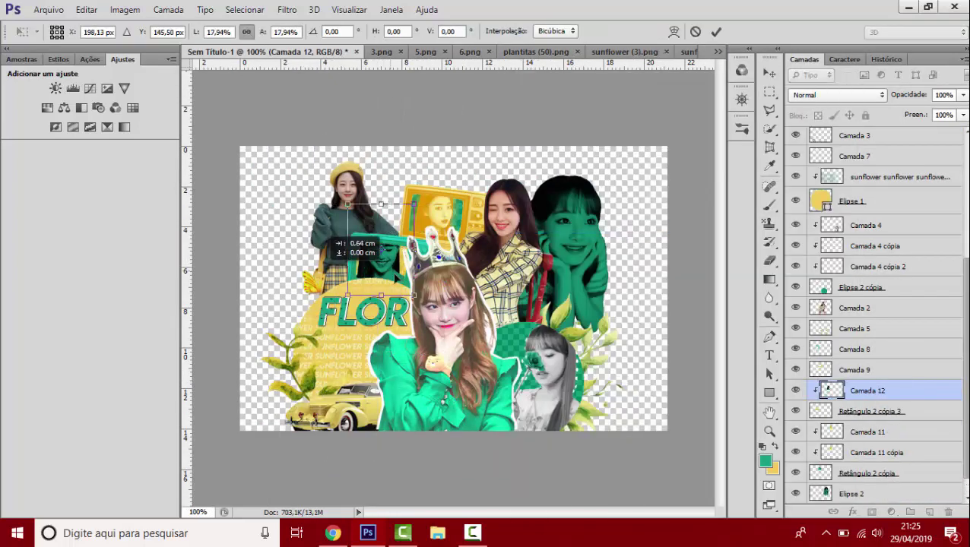
{"action": "key", "text": "Return"}
{"action": "key", "text": "ctrl+j"}
{"action": "left_click", "coordinate": [86, 9]}
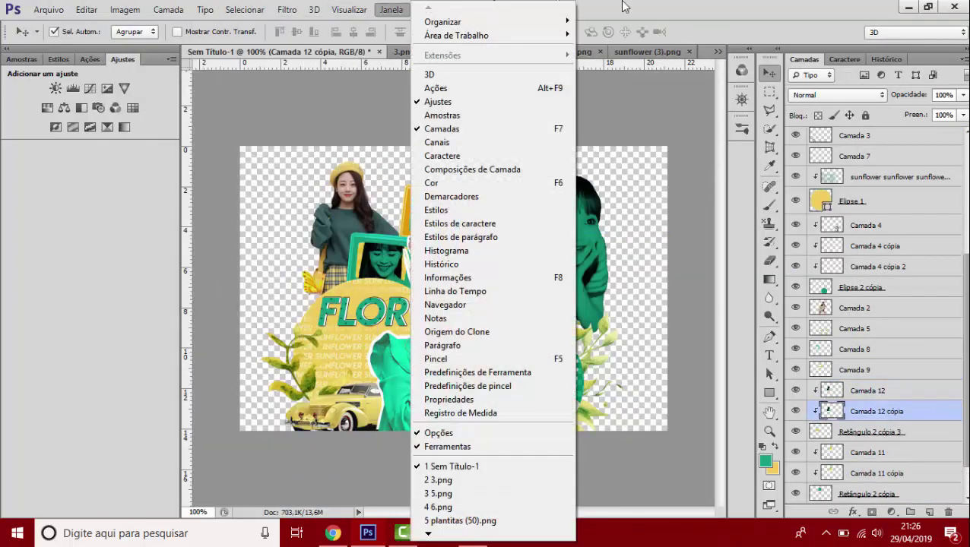
{"action": "left_click", "coordinate": [465, 50]}
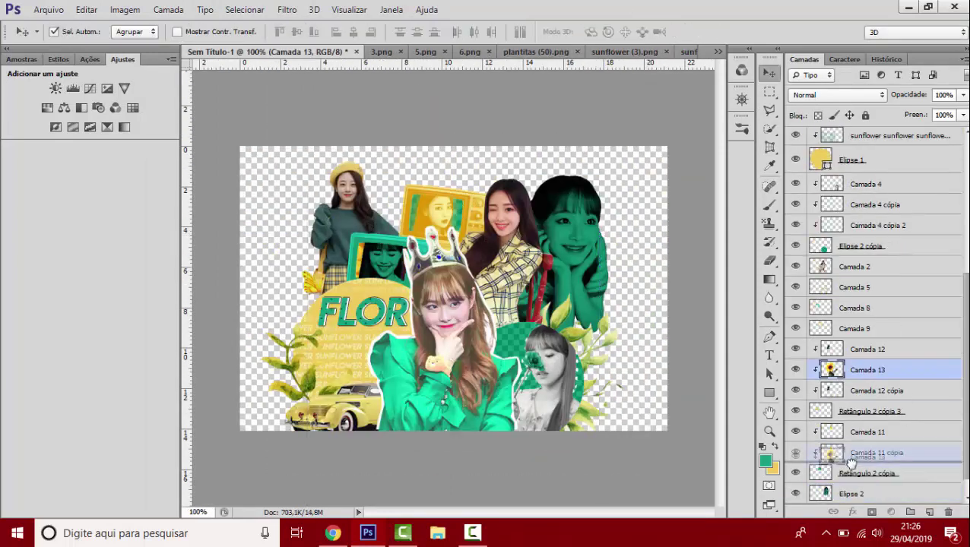
{"action": "left_click_drag", "start_coordinate": [419, 157], "coordinate": [346, 258]}
{"action": "key", "text": "Return"}
- From sunflower (3).png, browse the pixels/flores-plantas folder for sunflower images like girassoisss
{"action": "left_click", "coordinate": [624, 51]}
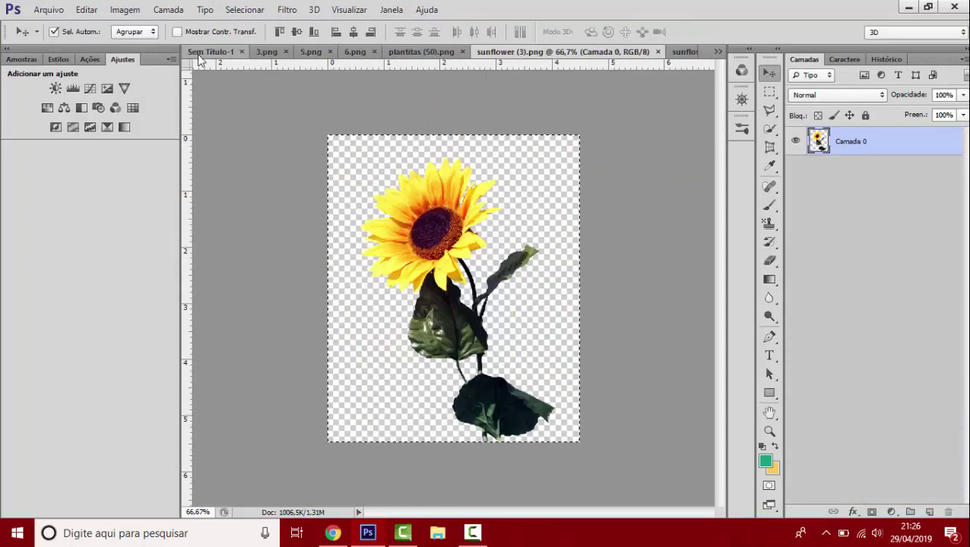
{"action": "key", "text": "ctrl+o"}
{"action": "key", "text": "BackSpace"}
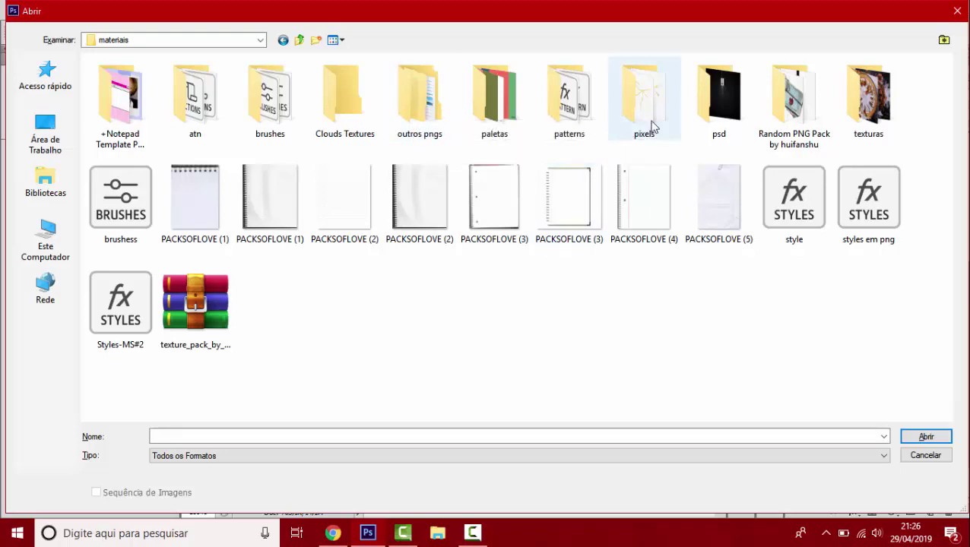
{"action": "double_click", "coordinate": [652, 128]}
{"action": "double_click", "coordinate": [139, 200]}
{"action": "left_click", "coordinate": [467, 315]}
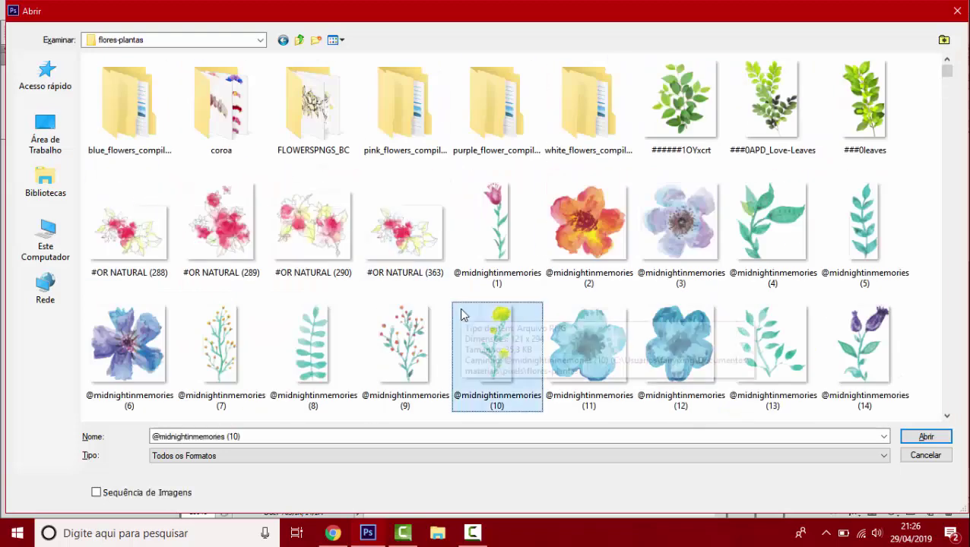
{"action": "type", "text": "sunflower (1"}
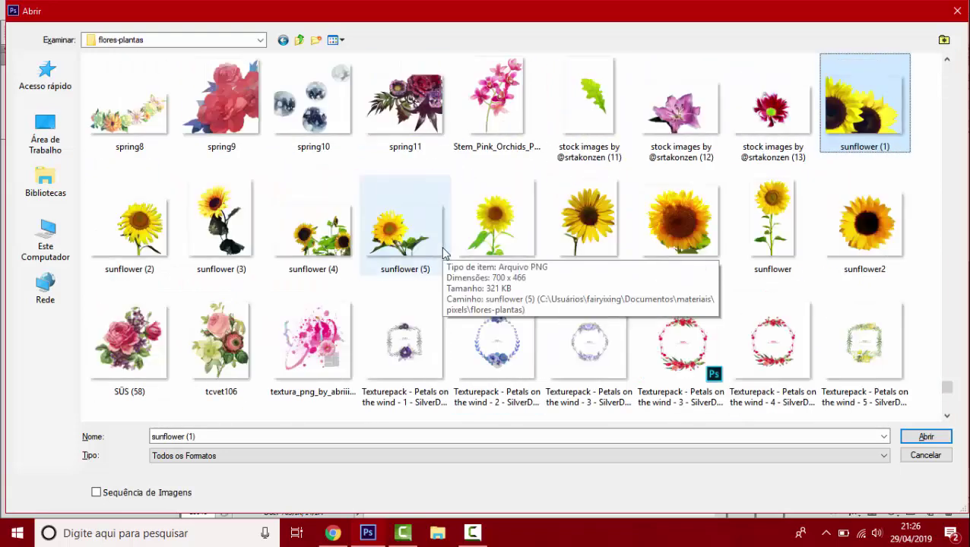
{"action": "scroll", "coordinate": [445, 253], "scroll_direction": "down", "scroll_amount": 5}
{"action": "scroll", "coordinate": [425, 259], "scroll_direction": "up", "scroll_amount": 8}
{"action": "left_click", "coordinate": [403, 255]}
{"action": "type", "text": "girassoiss"}
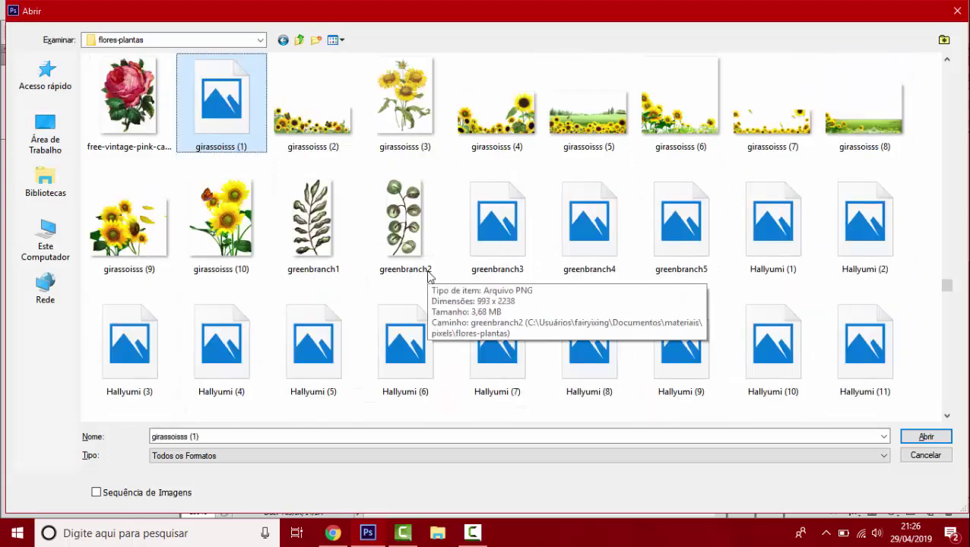
{"action": "left_click", "coordinate": [323, 152]}
{"action": "scroll", "coordinate": [331, 201], "scroll_direction": "down", "scroll_amount": 5}
{"action": "scroll", "coordinate": [327, 205], "scroll_direction": "down", "scroll_amount": 3}
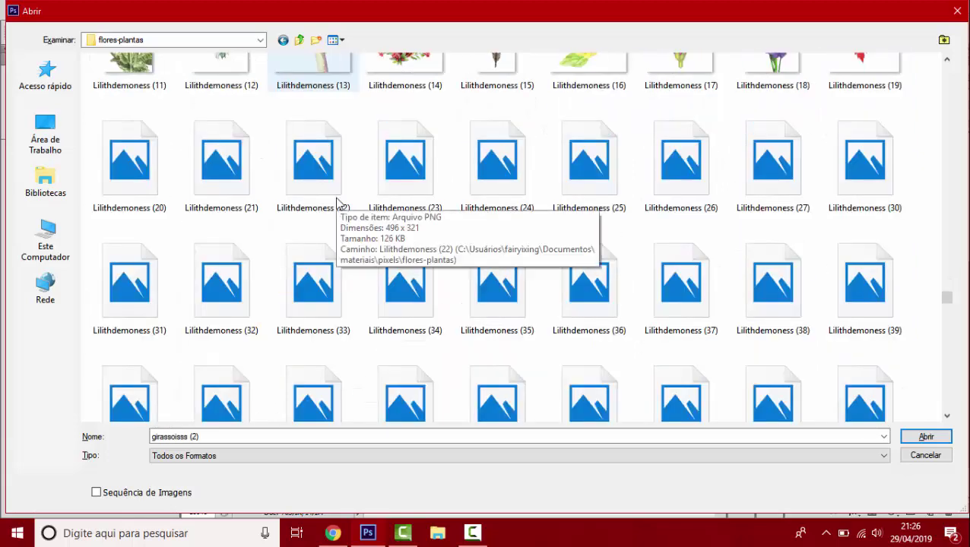
- Open the grass strip image from the pixels/Realista folder
{"action": "key", "text": "BackSpace"}
{"action": "key", "text": "r"}
{"action": "key", "text": "Return"}
{"action": "scroll", "coordinate": [185, 213], "scroll_direction": "down", "scroll_amount": 5}
{"action": "scroll", "coordinate": [251, 274], "scroll_direction": "down", "scroll_amount": 5}
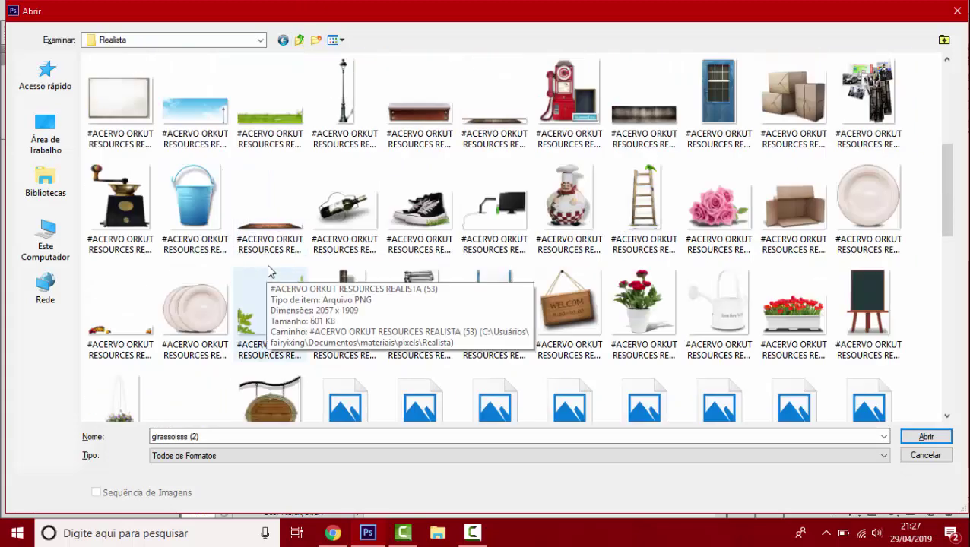
{"action": "left_click", "coordinate": [269, 103]}
{"action": "scroll", "coordinate": [358, 270], "scroll_direction": "down", "scroll_amount": 5}
{"action": "scroll", "coordinate": [358, 270], "scroll_direction": "down", "scroll_amount": 5}
{"action": "key", "text": "Return"}
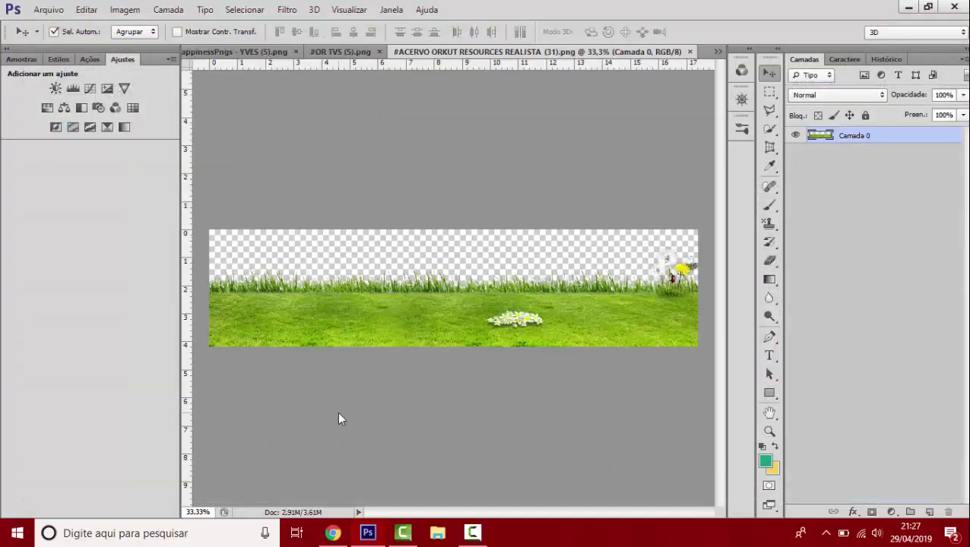
- Browse the pixels/outros/Naturais folder for more images
{"action": "key", "text": "ctrl+o"}
{"action": "key", "text": "BackSpace"}
{"action": "double_click", "coordinate": [569, 200]}
{"action": "double_click", "coordinate": [269, 200]}
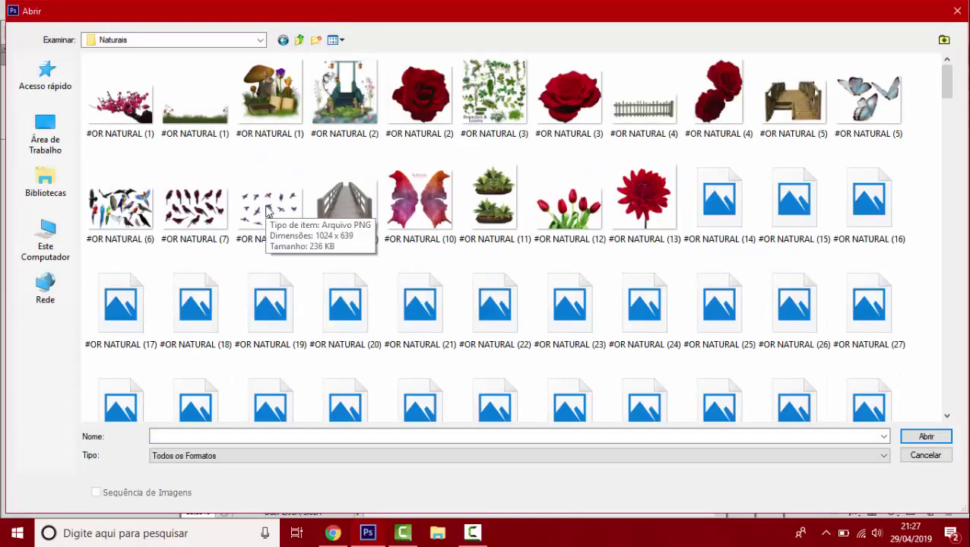
{"action": "scroll", "coordinate": [262, 205], "scroll_direction": "down", "scroll_amount": 5}
{"action": "scroll", "coordinate": [266, 209], "scroll_direction": "down", "scroll_amount": 3}
{"action": "scroll", "coordinate": [266, 212], "scroll_direction": "down", "scroll_amount": 5}
{"action": "scroll", "coordinate": [266, 211], "scroll_direction": "down", "scroll_amount": 3}
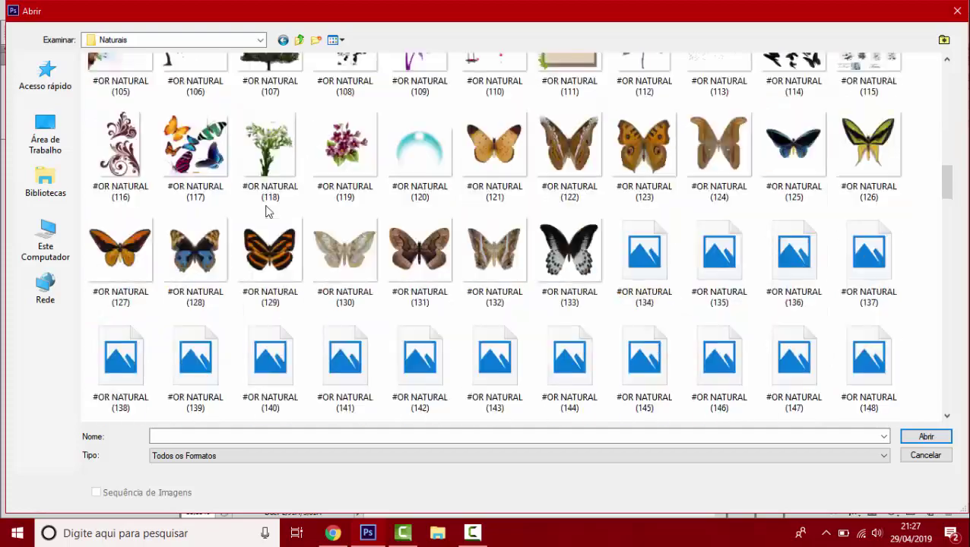
{"action": "scroll", "coordinate": [266, 211], "scroll_direction": "down", "scroll_amount": 5}
{"action": "scroll", "coordinate": [534, 331], "scroll_direction": "down", "scroll_amount": 5}
{"action": "scroll", "coordinate": [534, 331], "scroll_direction": "down", "scroll_amount": 3}
{"action": "scroll", "coordinate": [535, 331], "scroll_direction": "down", "scroll_amount": 3}
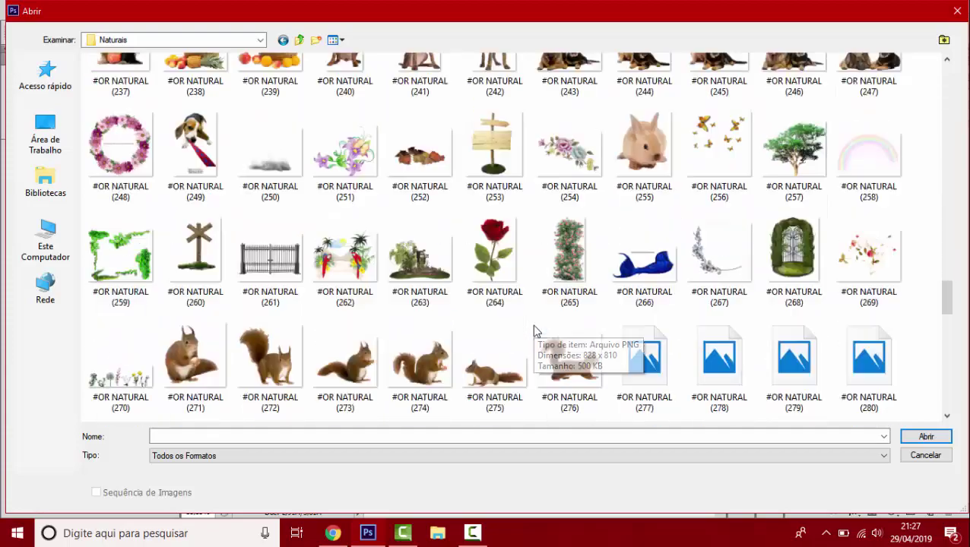
{"action": "scroll", "coordinate": [534, 331], "scroll_direction": "down", "scroll_amount": 4}
{"action": "scroll", "coordinate": [534, 331], "scroll_direction": "down", "scroll_amount": 2}
{"action": "scroll", "coordinate": [534, 331], "scroll_direction": "down", "scroll_amount": 3}
{"action": "scroll", "coordinate": [534, 331], "scroll_direction": "down", "scroll_amount": 3}
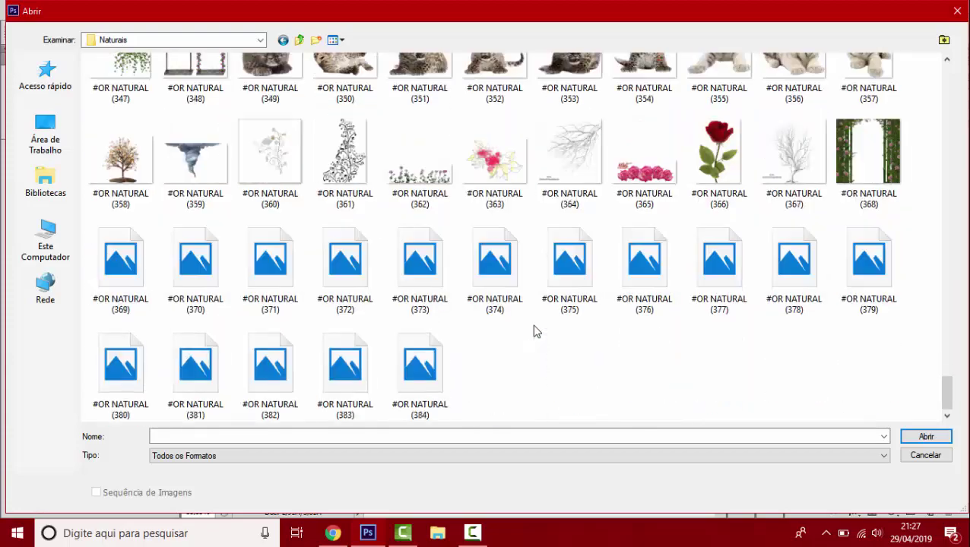
- Browse flores-plantas and White Flowers Compilation, then navigate to the casa folder
{"action": "left_click", "coordinate": [299, 39]}
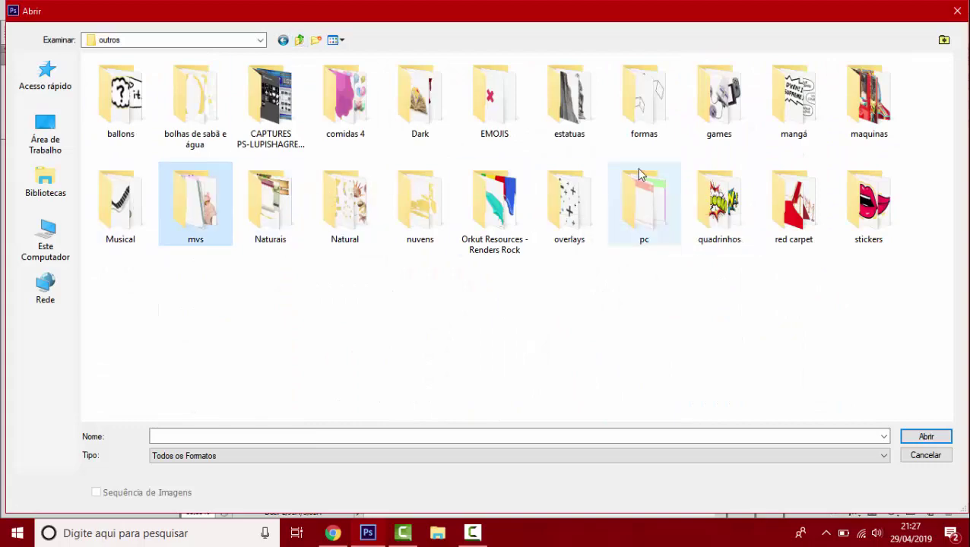
{"action": "left_click", "coordinate": [299, 40]}
{"action": "double_click", "coordinate": [124, 188]}
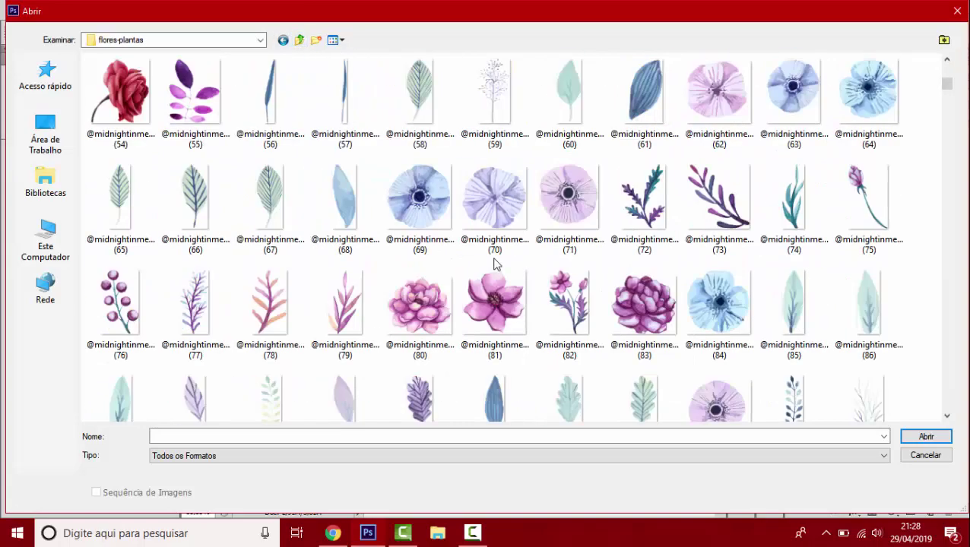
{"action": "scroll", "coordinate": [494, 260], "scroll_direction": "down", "scroll_amount": 5}
{"action": "scroll", "coordinate": [494, 260], "scroll_direction": "up", "scroll_amount": 10}
{"action": "double_click", "coordinate": [479, 95]}
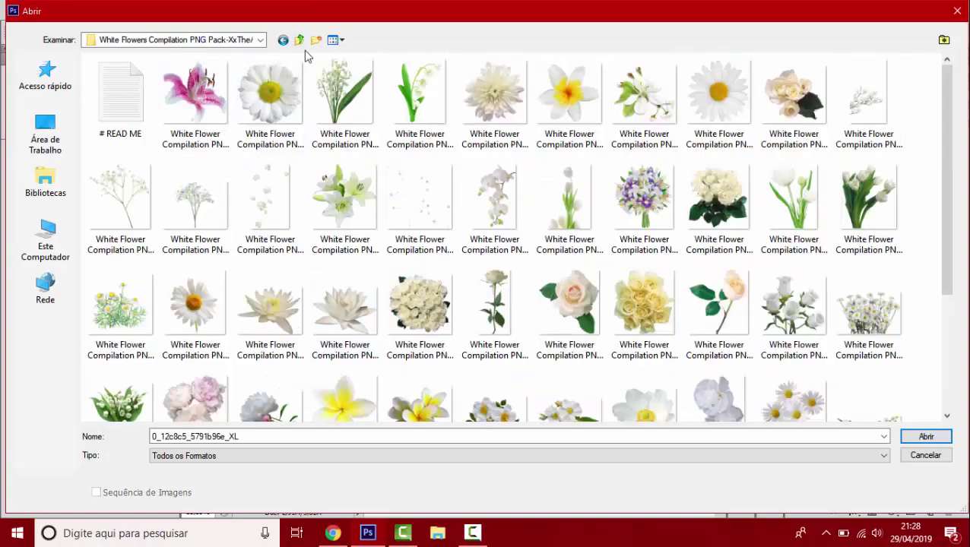
{"action": "left_click", "coordinate": [299, 39]}
{"action": "scroll", "coordinate": [379, 271], "scroll_direction": "down", "scroll_amount": 15}
{"action": "scroll", "coordinate": [378, 270], "scroll_direction": "up", "scroll_amount": 5}
{"action": "scroll", "coordinate": [378, 270], "scroll_direction": "down", "scroll_amount": 2}
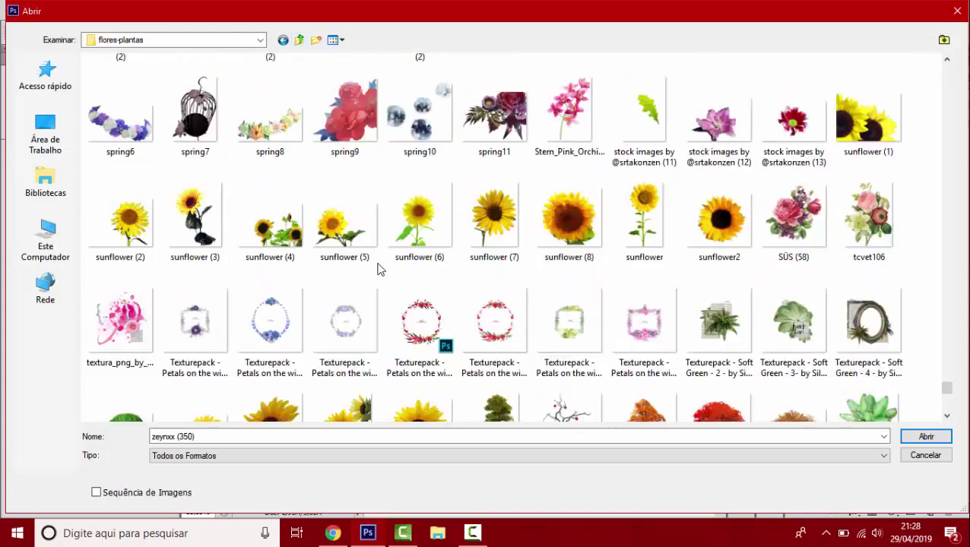
{"action": "scroll", "coordinate": [379, 271], "scroll_direction": "up", "scroll_amount": 5}
{"action": "scroll", "coordinate": [379, 271], "scroll_direction": "up", "scroll_amount": 5}
{"action": "scroll", "coordinate": [378, 271], "scroll_direction": "up", "scroll_amount": 3}
{"action": "scroll", "coordinate": [379, 270], "scroll_direction": "up", "scroll_amount": 5}
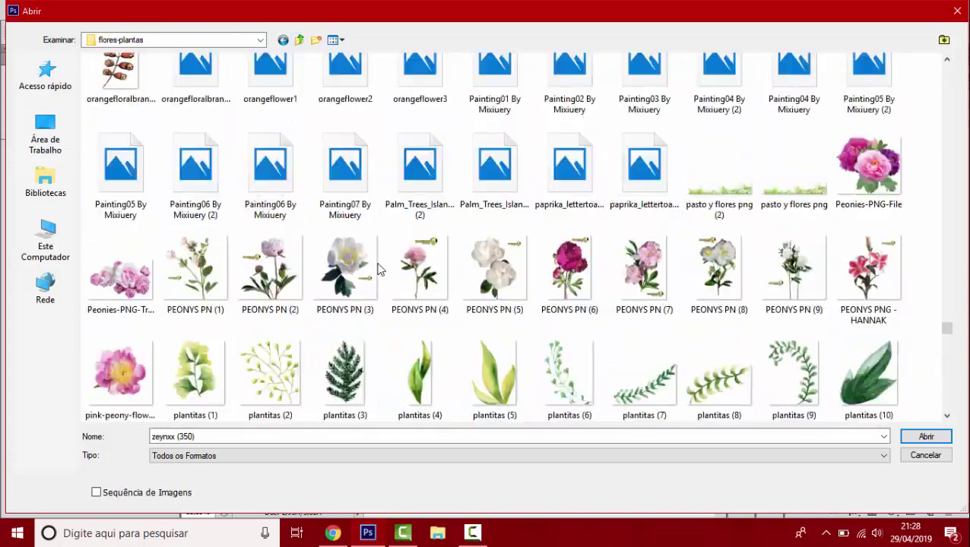
{"action": "scroll", "coordinate": [379, 271], "scroll_direction": "up", "scroll_amount": 3}
{"action": "scroll", "coordinate": [379, 271], "scroll_direction": "up", "scroll_amount": 3}
{"action": "scroll", "coordinate": [378, 270], "scroll_direction": "up", "scroll_amount": 3}
{"action": "scroll", "coordinate": [378, 271], "scroll_direction": "up", "scroll_amount": 3}
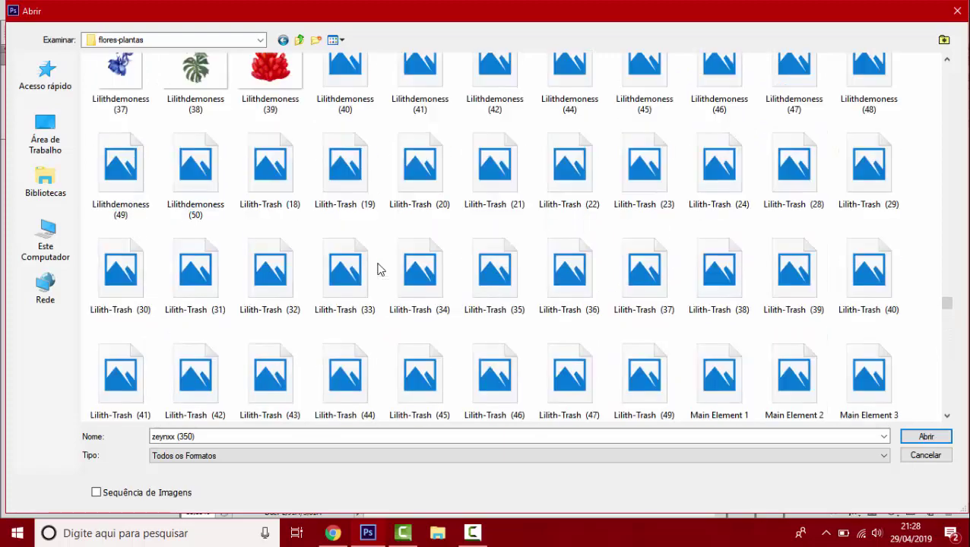
{"action": "scroll", "coordinate": [378, 270], "scroll_direction": "up", "scroll_amount": 2}
{"action": "scroll", "coordinate": [379, 271], "scroll_direction": "up", "scroll_amount": 3}
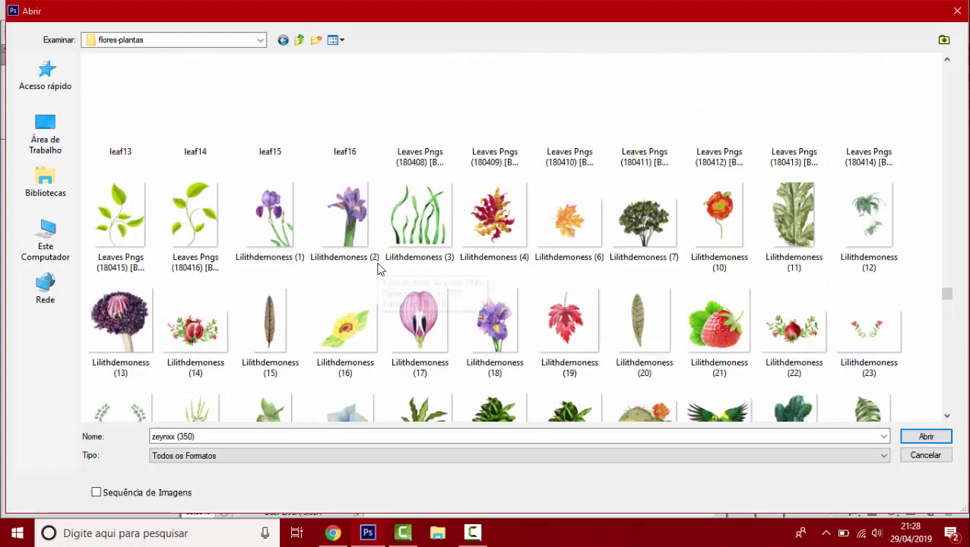
{"action": "scroll", "coordinate": [379, 271], "scroll_direction": "up", "scroll_amount": 5}
{"action": "scroll", "coordinate": [386, 259], "scroll_direction": "up", "scroll_amount": 1}
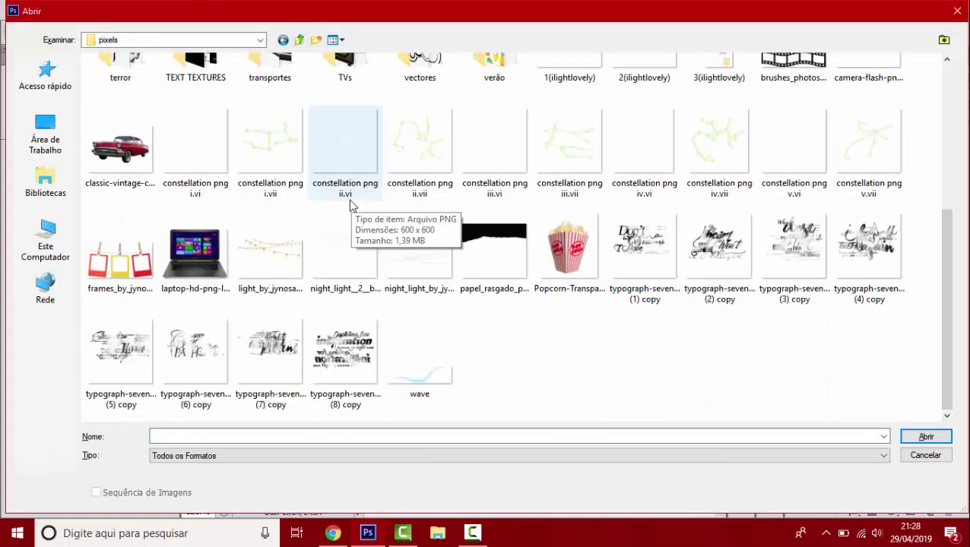
{"action": "key", "text": "BackSpace"}
{"action": "double_click", "coordinate": [569, 92]}
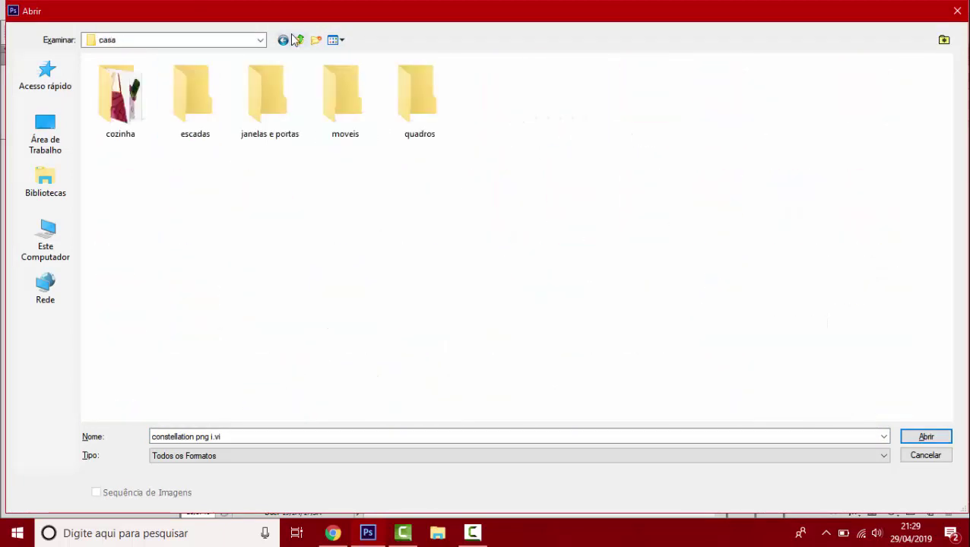
- Tilt the added sunflower the other way and move Camada 14 up beneath Retângulo 1
{"action": "left_click", "coordinate": [301, 40]}
{"action": "double_click", "coordinate": [578, 201]}
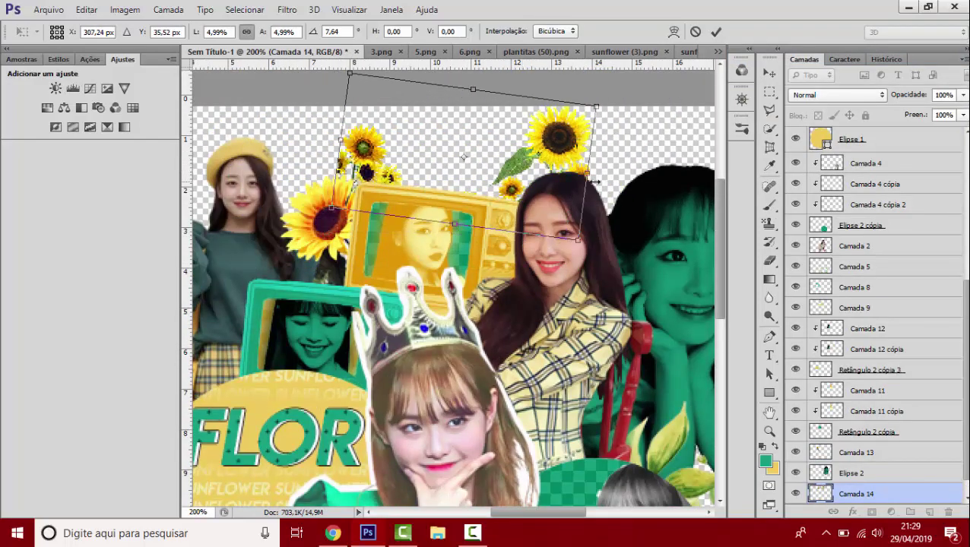
{"action": "left_click_drag", "start_coordinate": [595, 182], "coordinate": [627, 160]}
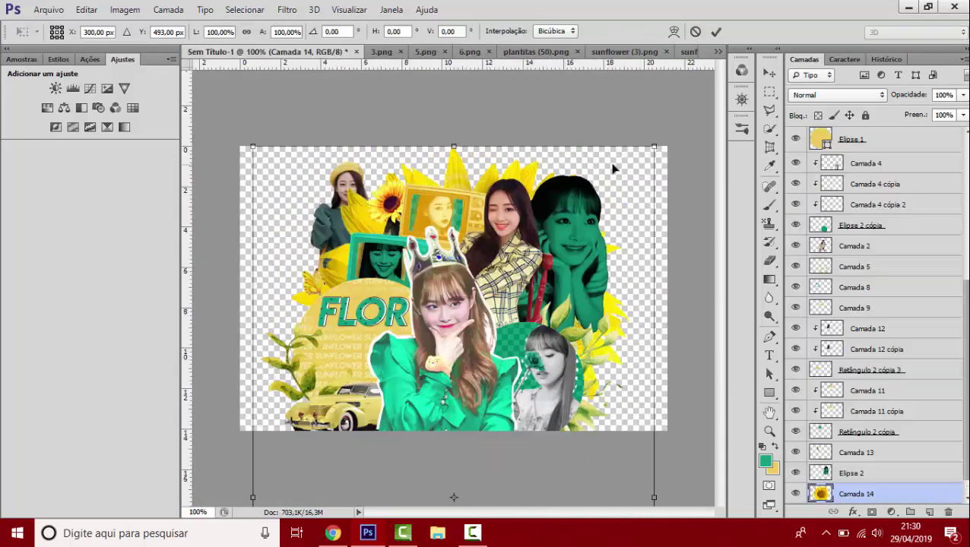
{"action": "left_click_drag", "start_coordinate": [839, 501], "coordinate": [850, 210]}
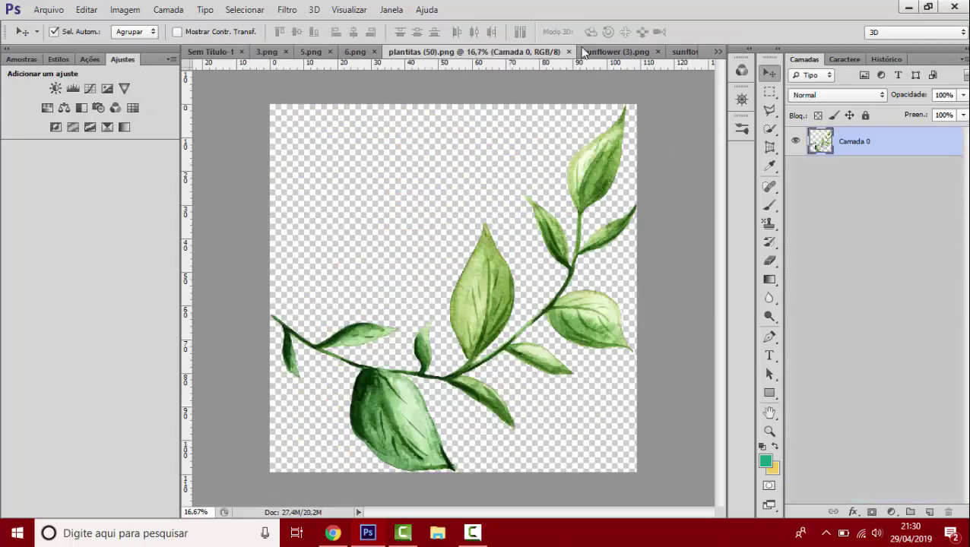
- Shrink the grass strip and set it along the collage's bottom edge
{"action": "left_click", "coordinate": [690, 51]}
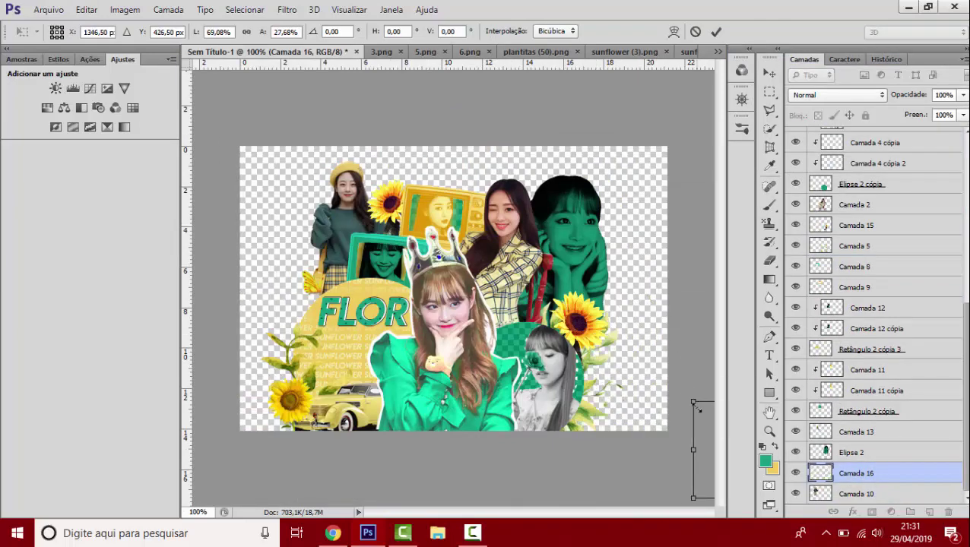
{"action": "left_click_drag", "start_coordinate": [294, 261], "coordinate": [472, 400]}
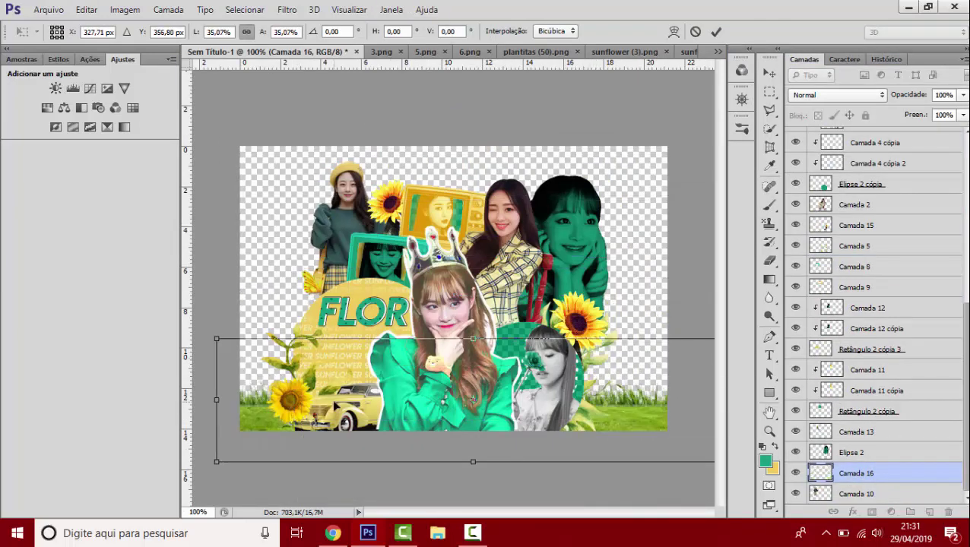
{"action": "key", "text": "Return"}
{"action": "key", "text": "ctrl+o"}
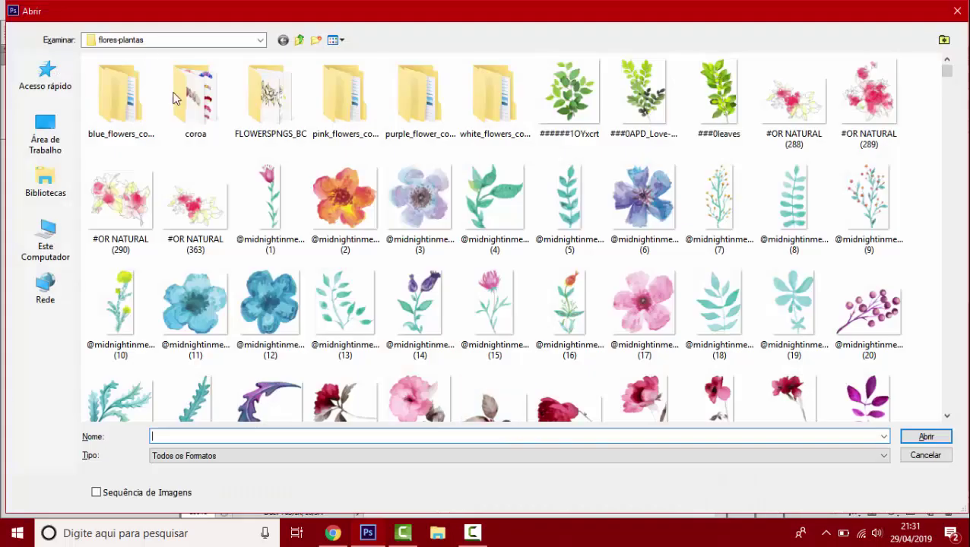
- Bring the wooden fence image into the collage and shrink it onto the canvas
{"action": "scroll", "coordinate": [487, 228], "scroll_direction": "down", "scroll_amount": 10}
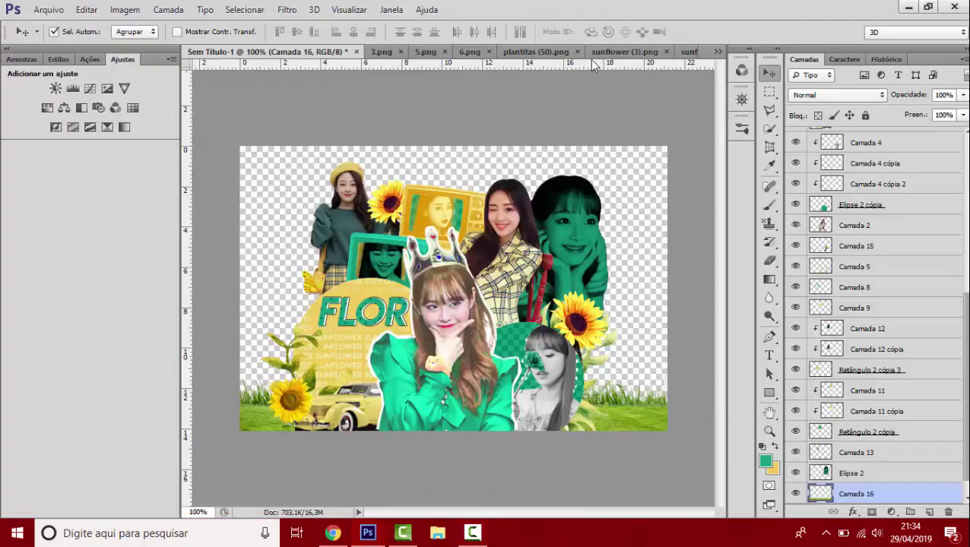
{"action": "left_click", "coordinate": [717, 51]}
{"action": "left_click", "coordinate": [801, 159]}
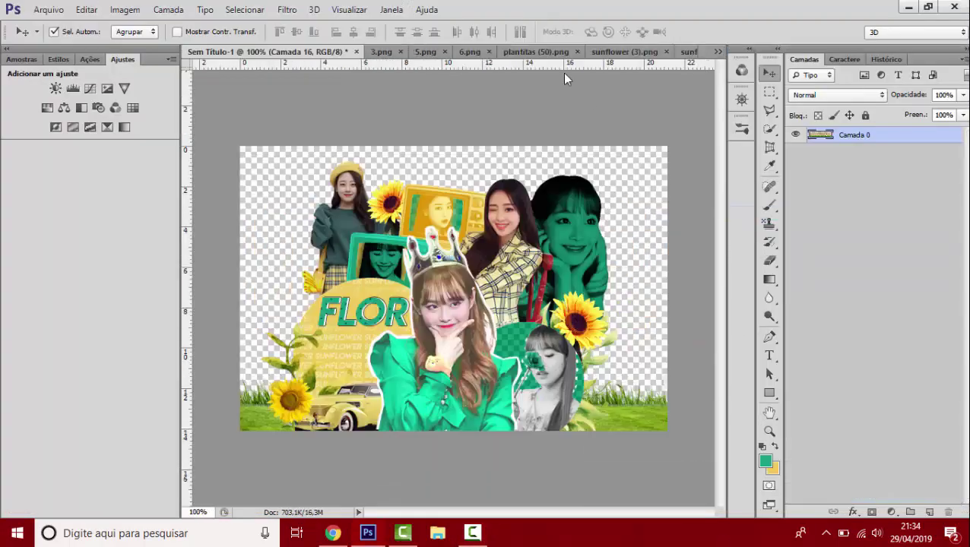
{"action": "key", "text": "ctrl+t"}
{"action": "mouse_move", "coordinate": [565, 79]}
{"action": "left_mouse_down"}
{"action": "mouse_move", "coordinate": [253, 157]}
{"action": "mouse_move", "coordinate": [323, 217]}
{"action": "left_mouse_up"}
{"action": "mouse_move", "coordinate": [641, 221]}
{"action": "left_mouse_down"}
{"action": "mouse_move", "coordinate": [262, 164]}
{"action": "mouse_move", "coordinate": [682, 334]}
{"action": "mouse_move", "coordinate": [221, 251]}
{"action": "left_mouse_up"}
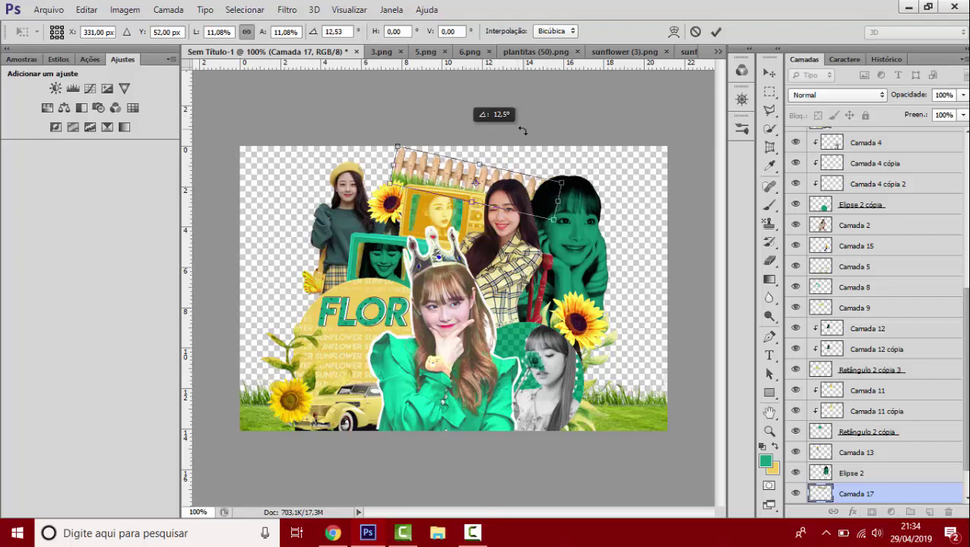
- Discard an extra fence copy and confirm the fence's new size
{"action": "key", "text": "ctrl+j"}
{"action": "key", "text": "ctrl+t"}
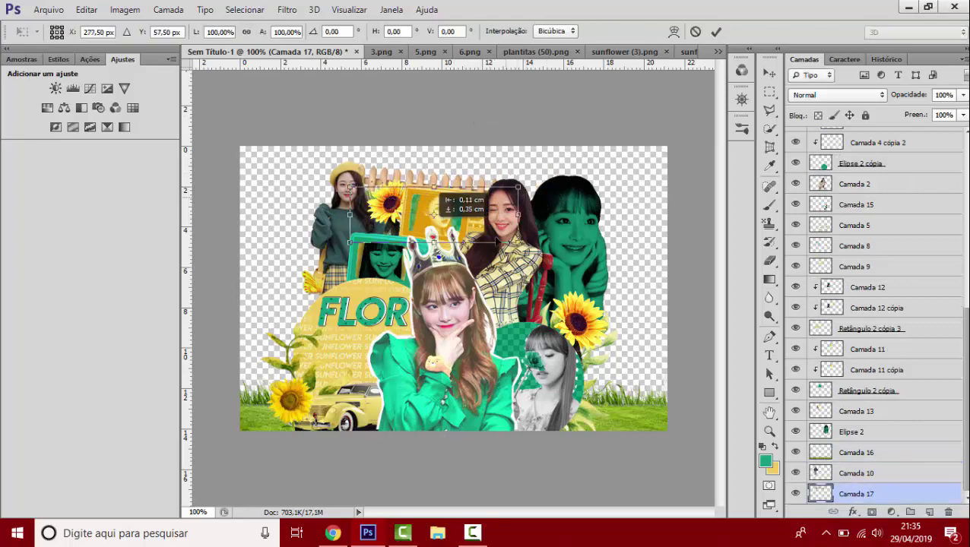
{"action": "key", "text": "Return"}
{"action": "key", "text": "Delete"}
{"action": "key", "text": "ctrl+t"}
{"action": "key", "text": "ctrl+minus"}
{"action": "key", "text": "ctrl+minus"}
{"action": "key", "text": "ctrl+minus"}
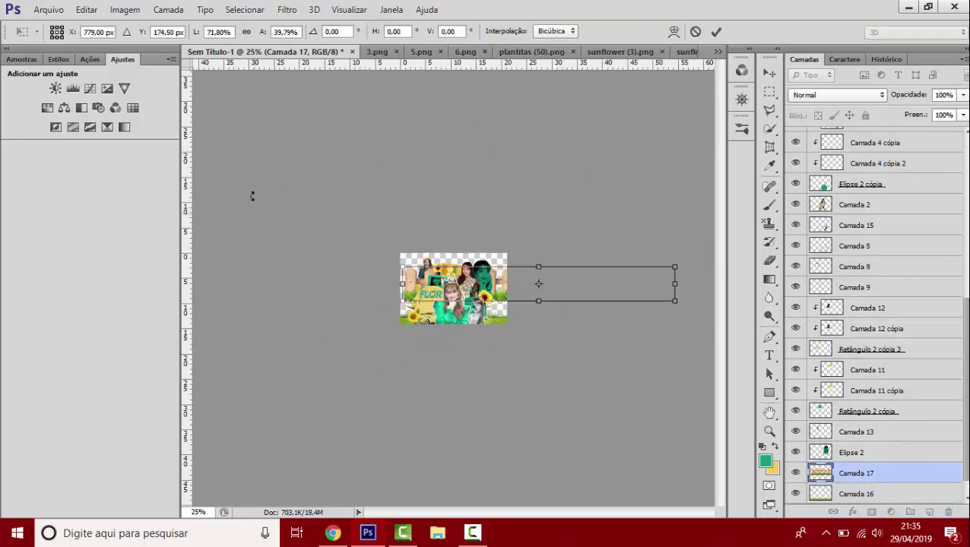
{"action": "key", "text": "Return"}
- Adjust the fence position, then place a fence copy on the right side
{"action": "key", "text": "ctrl+plus"}
{"action": "key", "text": "ctrl+plus"}
{"action": "key", "text": "ctrl+plus"}
{"action": "key", "text": "ctrl+plus"}
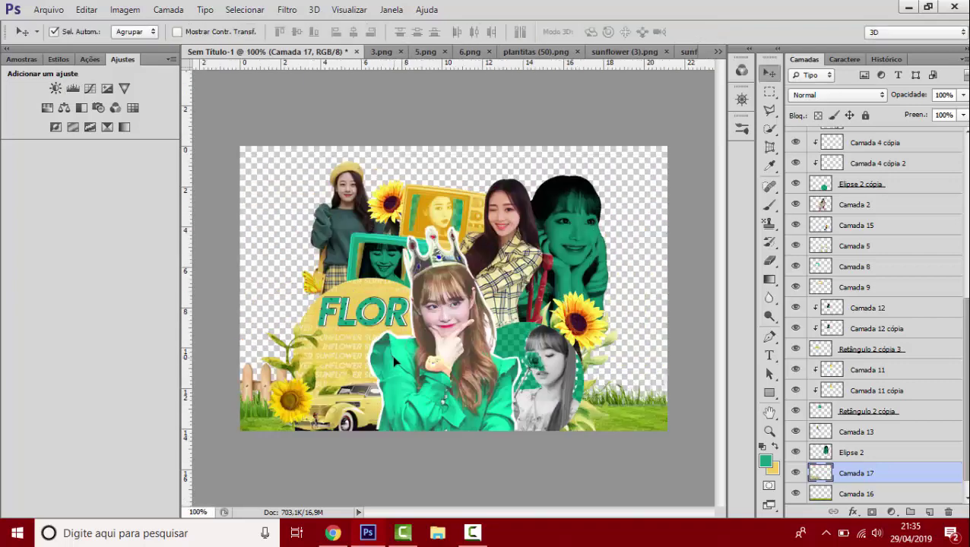
{"action": "key", "text": "ctrl+plus"}
{"action": "left_click_drag", "start_coordinate": [558, 517], "coordinate": [505, 518]}
{"action": "key", "text": "ctrl+minus"}
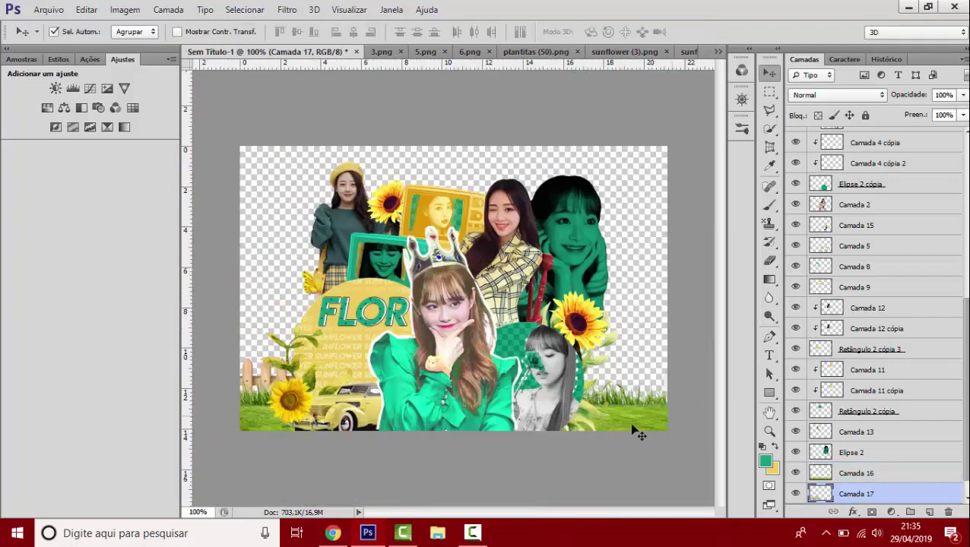
{"action": "key", "text": "ctrl+j"}
{"action": "key", "text": "ctrl+t"}
{"action": "left_click_drag", "start_coordinate": [634, 429], "coordinate": [593, 380]}
- Add a resized sunflower cluster to the collage and duplicate it
{"action": "left_click", "coordinate": [718, 51]}
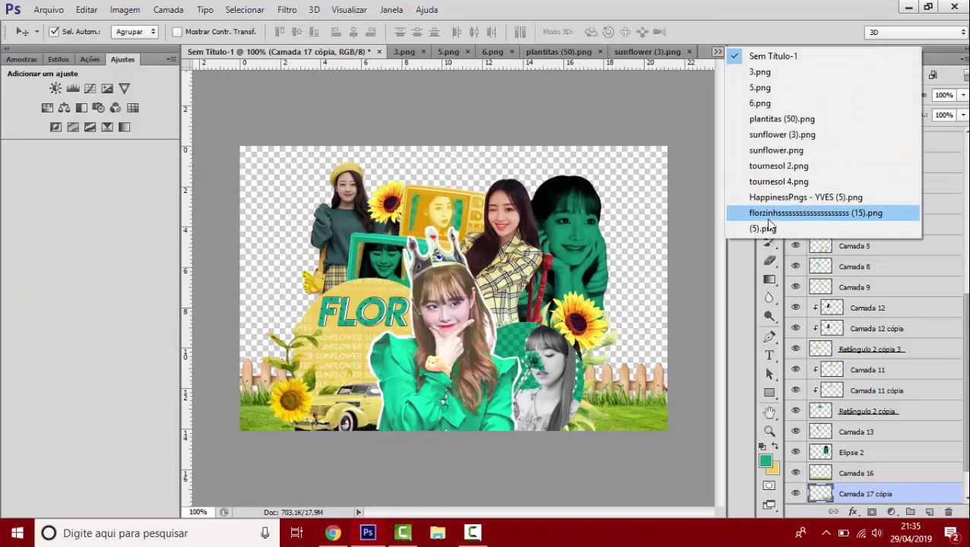
{"action": "left_click", "coordinate": [760, 212]}
{"action": "left_click", "coordinate": [717, 51]}
{"action": "left_click", "coordinate": [760, 212]}
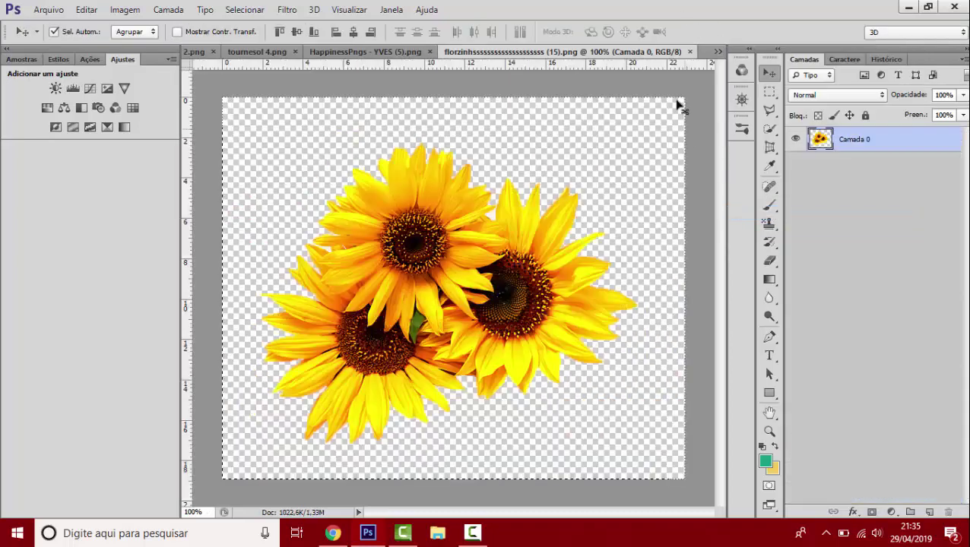
{"action": "left_click_drag", "start_coordinate": [471, 228], "coordinate": [273, 51]}
{"action": "key", "text": "ctrl+t"}
{"action": "mouse_move", "coordinate": [692, 314]}
{"action": "left_mouse_down"}
{"action": "mouse_move", "coordinate": [324, 314]}
{"action": "mouse_move", "coordinate": [600, 393]}
{"action": "left_mouse_up"}
{"action": "key", "text": "Return"}
{"action": "key", "text": "ctrl+j"}
{"action": "key", "text": "ctrl+t"}
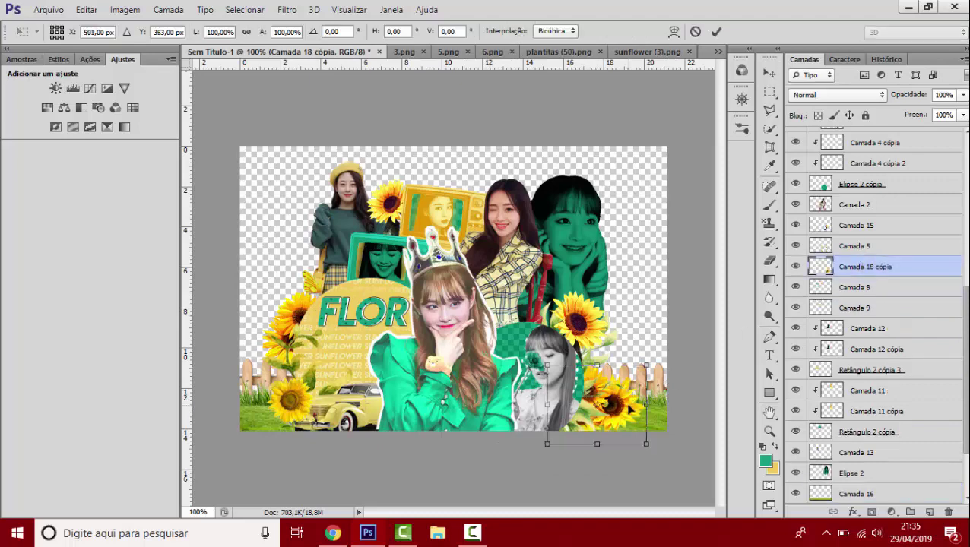
{"action": "left_click", "coordinate": [449, 52]}
- Bring the back-view girl into the collage, shrink her to about a third and move her lower
{"action": "left_click_drag", "start_coordinate": [448, 288], "coordinate": [273, 51]}
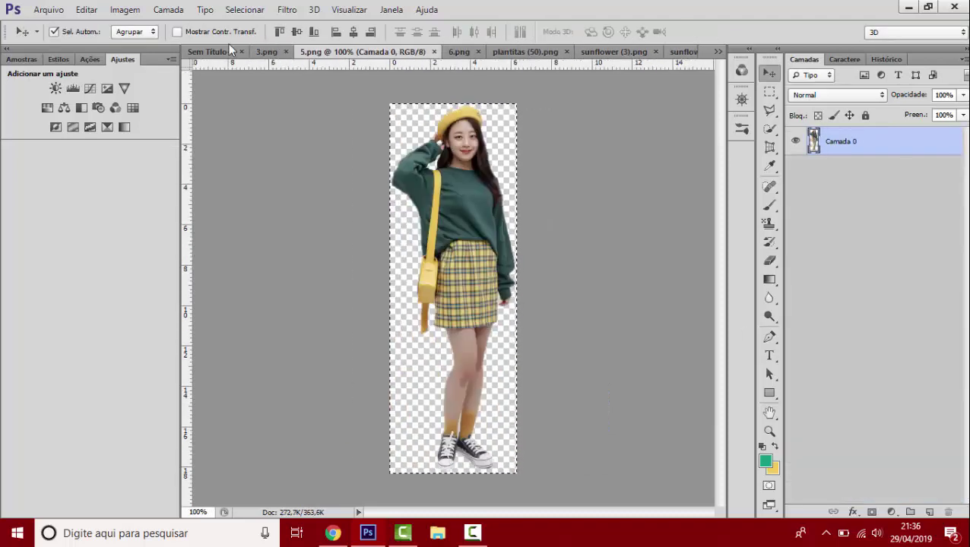
{"action": "key", "text": "ctrl+t"}
{"action": "left_click_drag", "start_coordinate": [548, 146], "coordinate": [420, 340]}
{"action": "left_click_drag", "start_coordinate": [389, 385], "coordinate": [464, 361]}
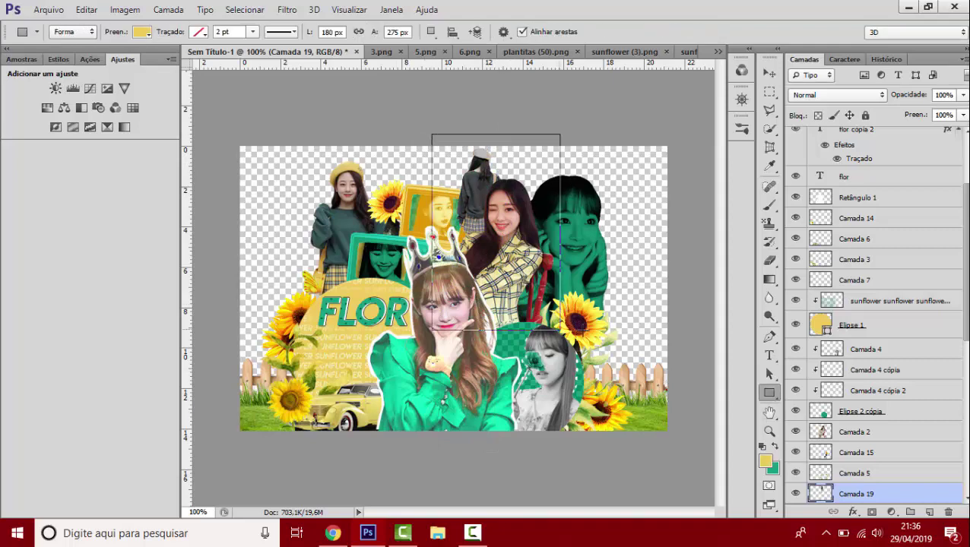
- Clip a yellow rectangle to the girl layer with Luz Direta blending
{"action": "left_click_drag", "start_coordinate": [431, 135], "coordinate": [560, 329]}
{"action": "right_click", "coordinate": [859, 493]}
{"action": "left_click", "coordinate": [693, 199]}
{"action": "left_click", "coordinate": [836, 95]}
{"action": "left_click", "coordinate": [844, 308]}
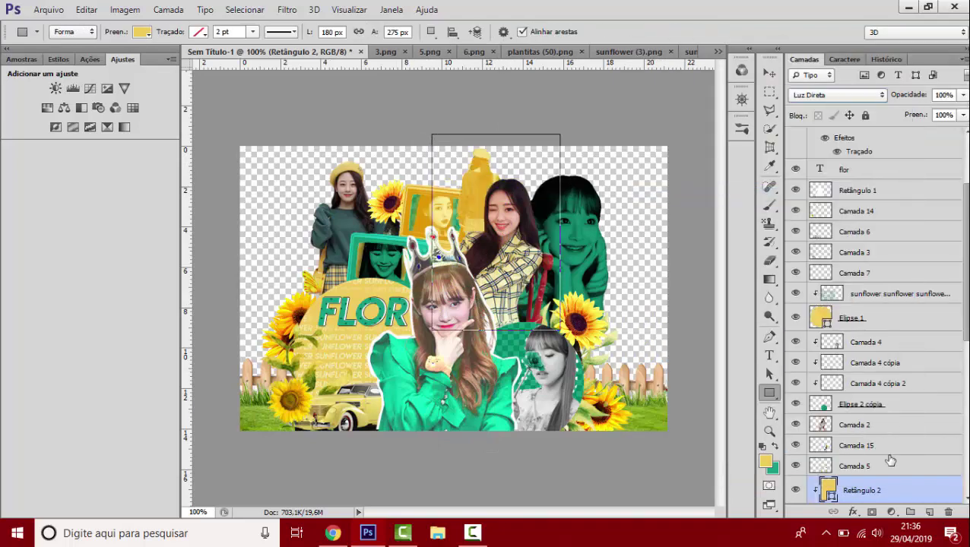
- Set a 1-pixel brush size and run the Sketch Standard action
{"action": "scroll", "coordinate": [891, 460], "scroll_direction": "down", "scroll_amount": 2}
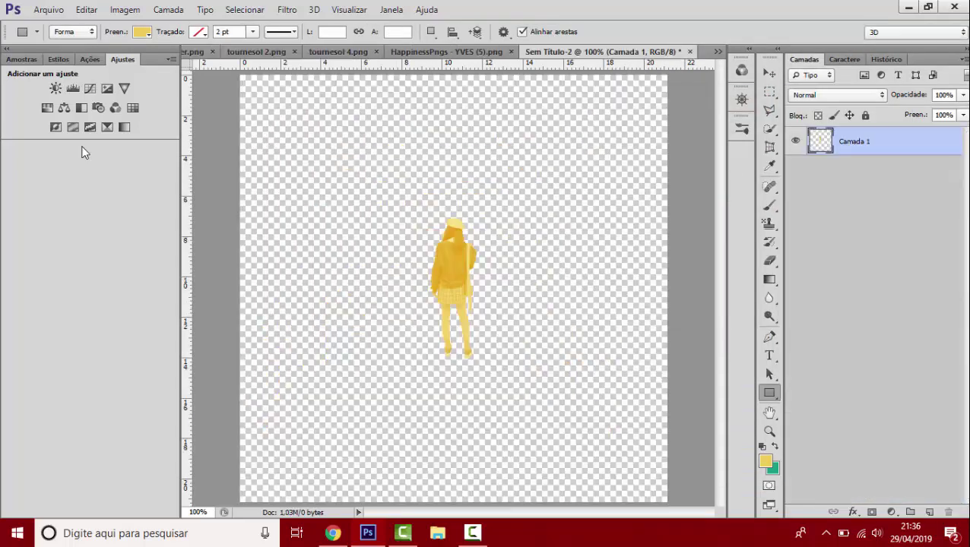
{"action": "type", "text": "1"}
{"action": "key", "text": "Return"}
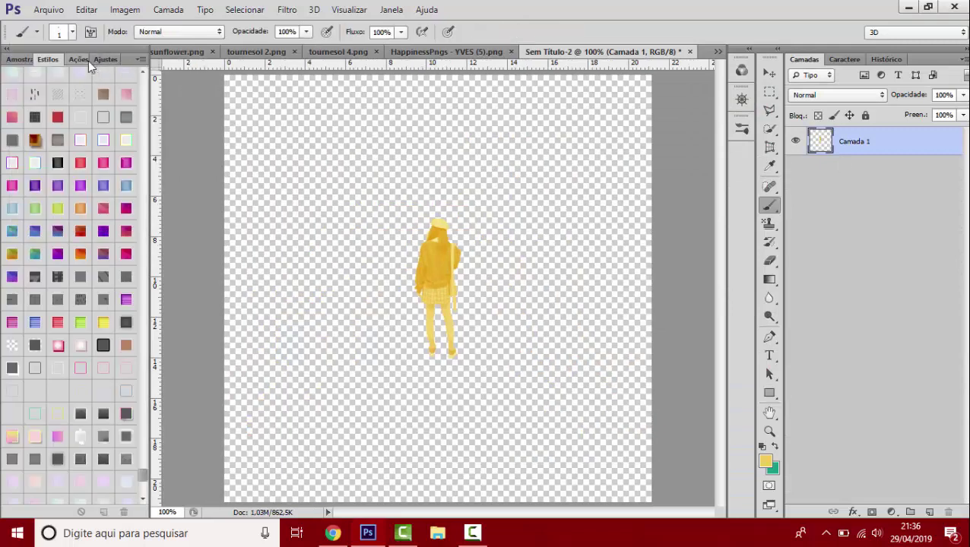
{"action": "left_click", "coordinate": [89, 59]}
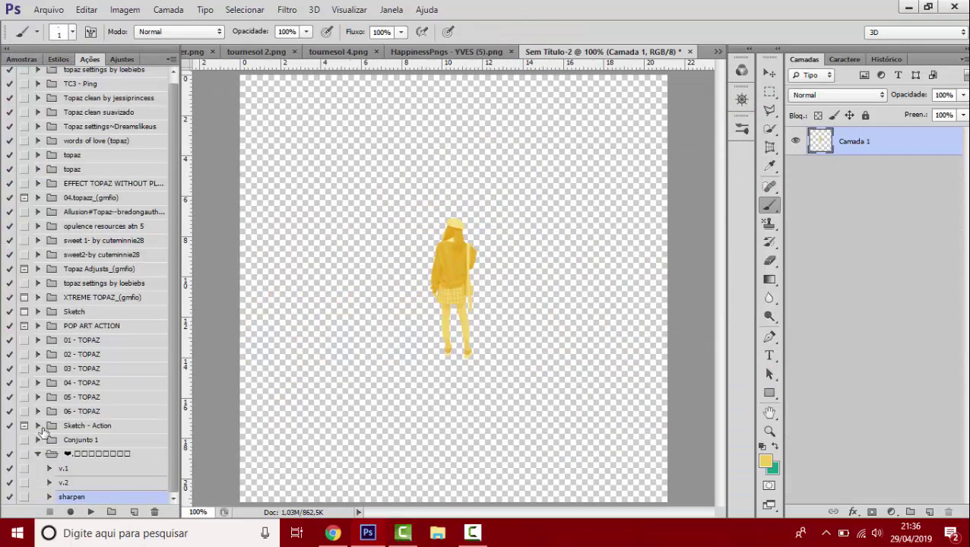
{"action": "left_click", "coordinate": [93, 513]}
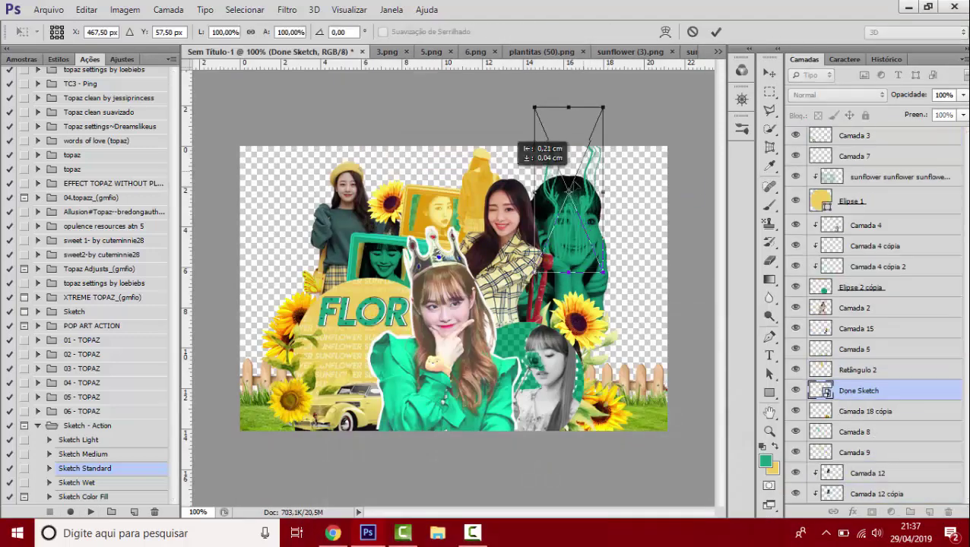
- Recolour the Done Sketch outline white with a Color Overlay
{"action": "right_click", "coordinate": [859, 390]}
{"action": "left_click", "coordinate": [559, 72]}
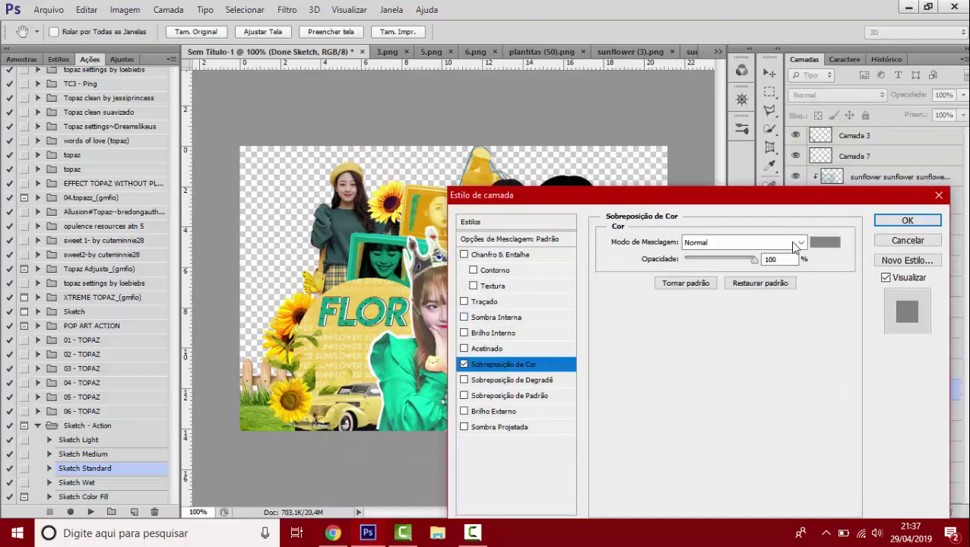
{"action": "left_click", "coordinate": [825, 241]}
{"action": "key", "text": "Return"}
{"action": "key", "text": "Return"}
- Add a full-canvas rectangle filled yellow as the collage background
{"action": "scroll", "coordinate": [872, 487], "scroll_direction": "down", "scroll_amount": 5}
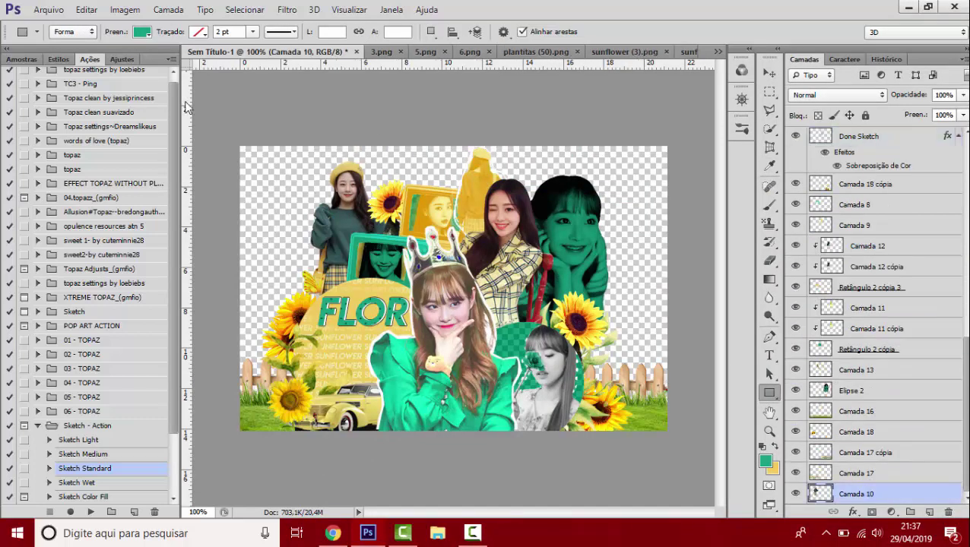
{"action": "left_click", "coordinate": [918, 471]}
{"action": "left_click", "coordinate": [142, 32]}
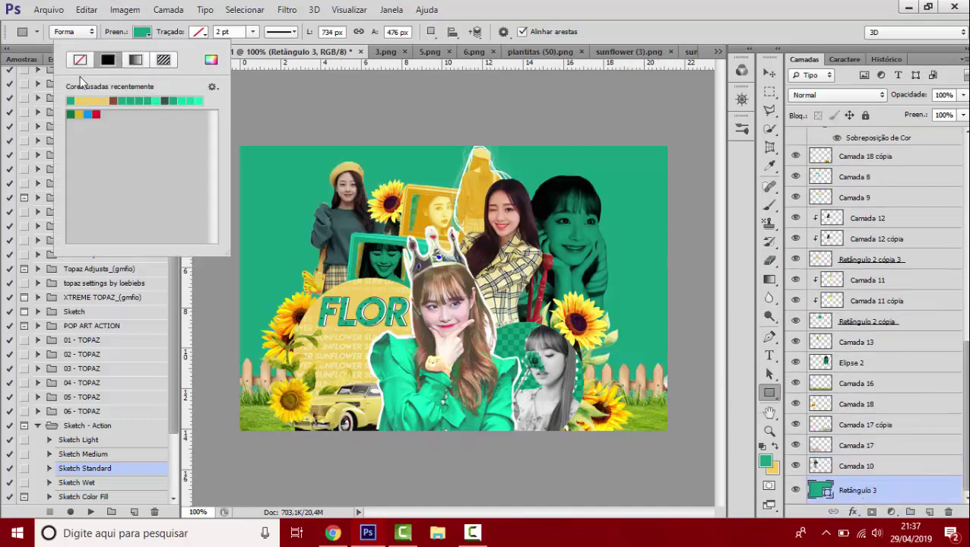
{"action": "left_click", "coordinate": [80, 93]}
{"action": "left_click", "coordinate": [449, 100]}
- Give the Elipse 1 circle a stroke outline from the preset styles
{"action": "scroll", "coordinate": [874, 266], "scroll_direction": "up", "scroll_amount": 5}
{"action": "left_click", "coordinate": [851, 195]}
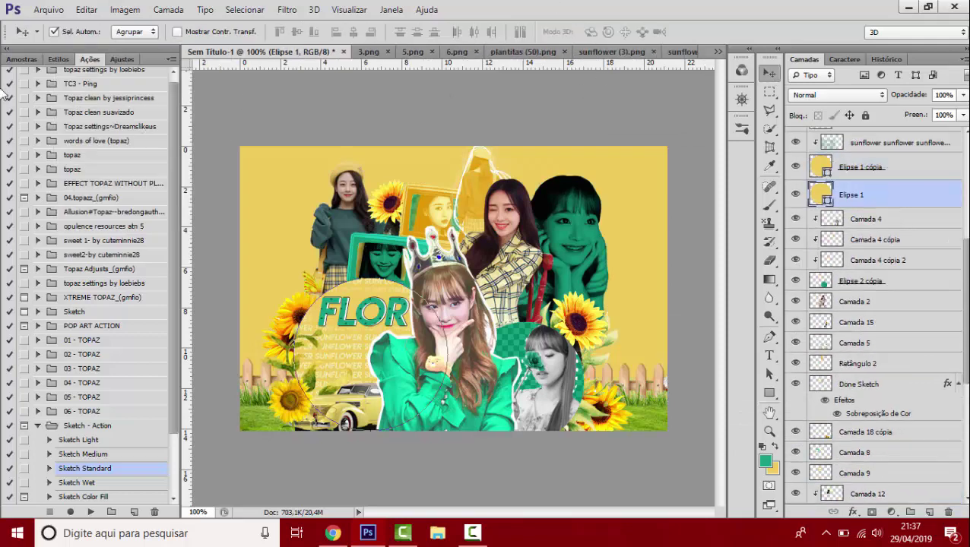
{"action": "left_click", "coordinate": [59, 58]}
{"action": "scroll", "coordinate": [123, 137], "scroll_direction": "down", "scroll_amount": 10}
{"action": "left_click", "coordinate": [124, 137]}
- Select all the FLOR title layers and try a transform, then cancel it
{"action": "scroll", "coordinate": [874, 304], "scroll_direction": "up", "scroll_amount": 5}
{"action": "left_click", "coordinate": [853, 158]}
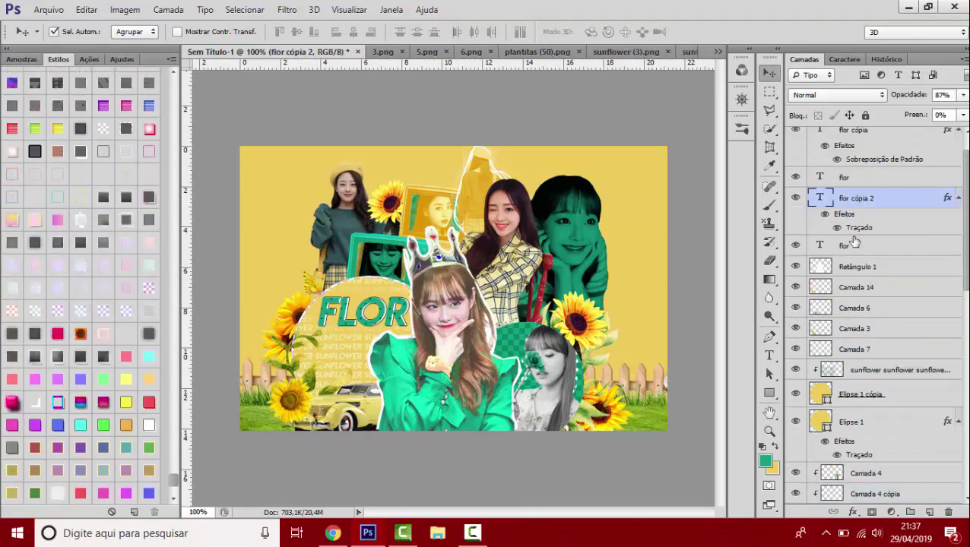
{"action": "left_click", "coordinate": [844, 274], "text": "shift"}
{"action": "key", "text": "ctrl+t"}
{"action": "key", "text": "Escape"}
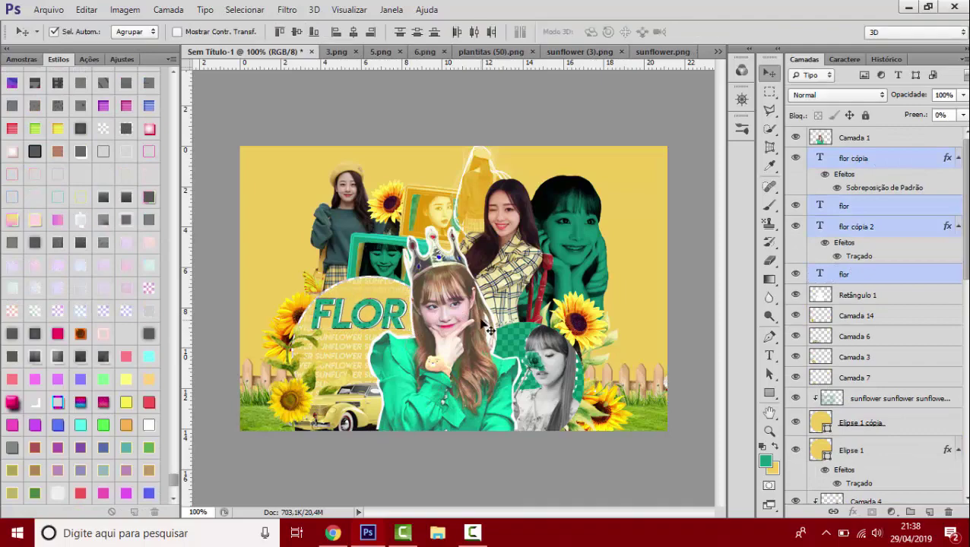
- Open the paper texture file 42 from the escola folder
{"action": "key", "text": "ctrl+o"}
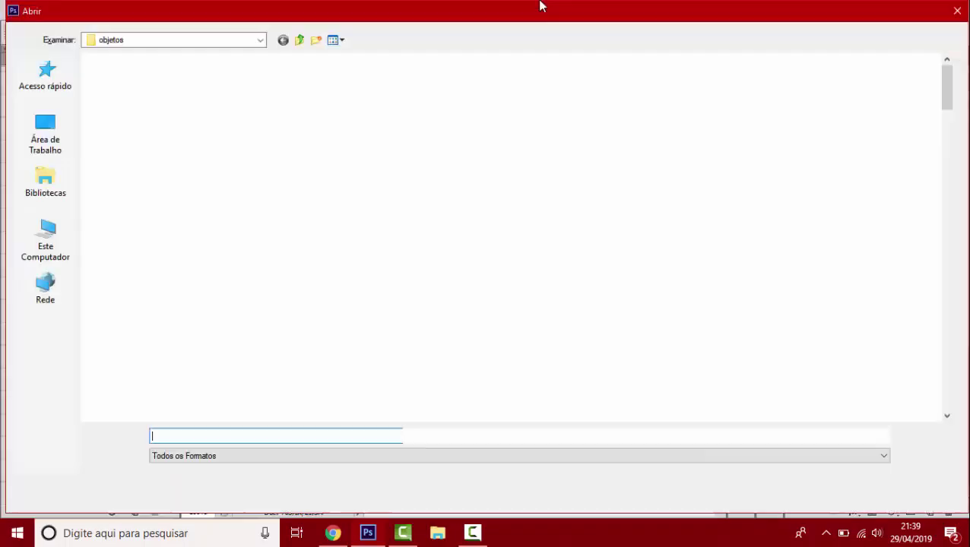
{"action": "double_click", "coordinate": [903, 134]}
{"action": "scroll", "coordinate": [430, 286], "scroll_direction": "down", "scroll_amount": 2}
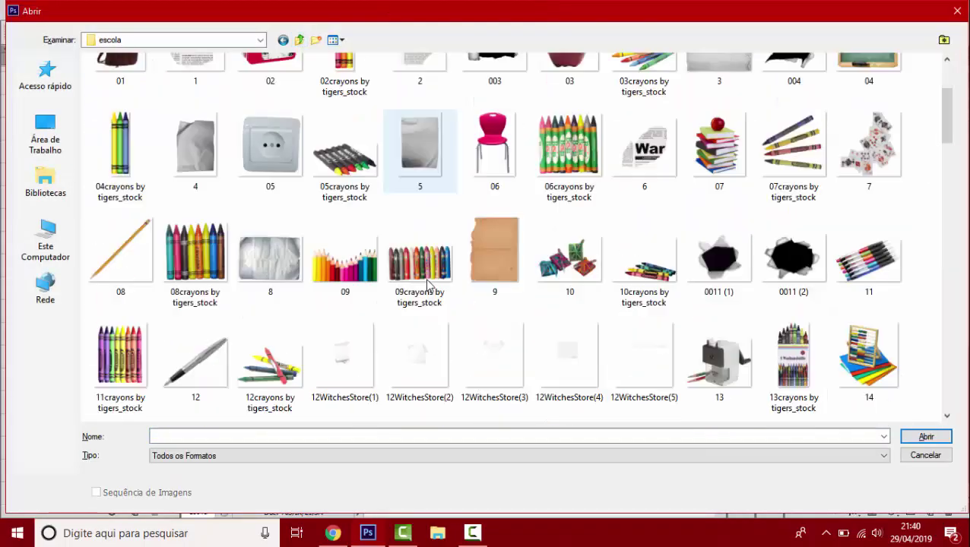
{"action": "scroll", "coordinate": [753, 189], "scroll_direction": "down", "scroll_amount": 5}
{"action": "scroll", "coordinate": [480, 242], "scroll_direction": "up", "scroll_amount": 6}
{"action": "scroll", "coordinate": [487, 220], "scroll_direction": "down", "scroll_amount": 15}
{"action": "scroll", "coordinate": [485, 221], "scroll_direction": "down", "scroll_amount": 5}
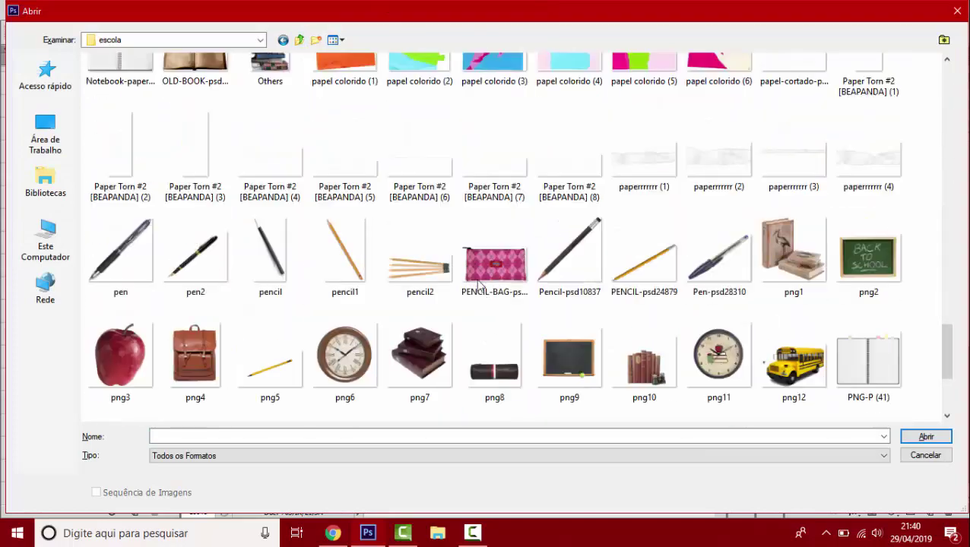
{"action": "scroll", "coordinate": [758, 309], "scroll_direction": "up", "scroll_amount": 3}
{"action": "scroll", "coordinate": [758, 309], "scroll_direction": "up", "scroll_amount": 15}
{"action": "scroll", "coordinate": [307, 310], "scroll_direction": "up", "scroll_amount": 2}
{"action": "left_click", "coordinate": [304, 312]}
{"action": "double_click", "coordinate": [308, 310]}
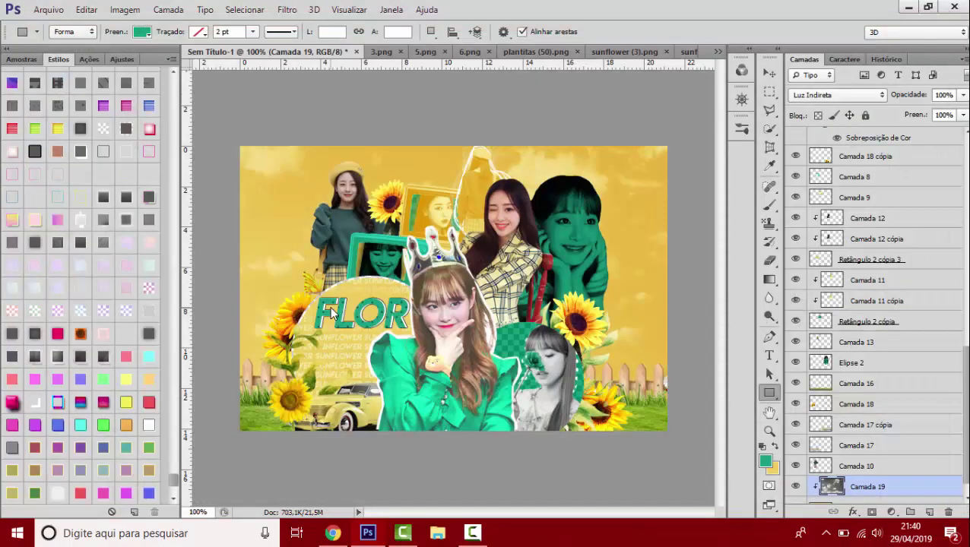
- Copy the texture into the collage, enlarging it and shifting it left
{"action": "key", "text": "ctrl+a"}
{"action": "key", "text": "ctrl+c"}
{"action": "key", "text": "ctrl+w"}
{"action": "key", "text": "ctrl+v"}
{"action": "key", "text": "ctrl+t"}
{"action": "left_click_drag", "start_coordinate": [693, 78], "coordinate": [372, 242]}
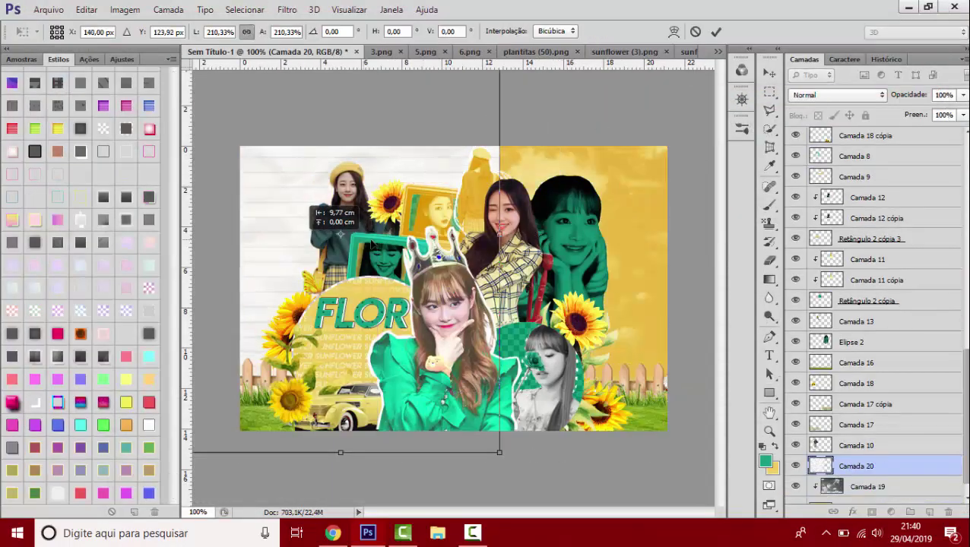
- Blend the paper texture as Luz Indireta and scale it larger over the left side
{"action": "left_click", "coordinate": [836, 95]}
{"action": "left_click", "coordinate": [835, 282]}
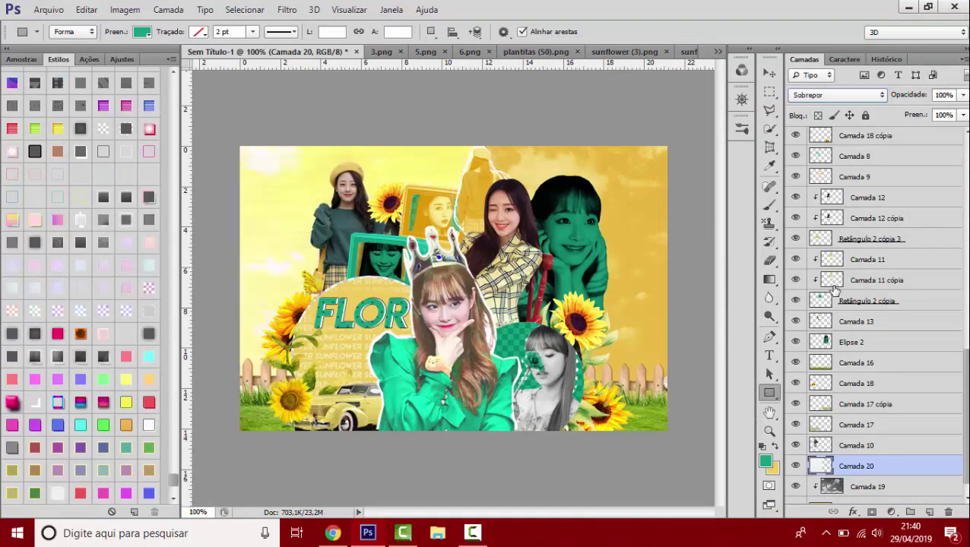
{"action": "key", "text": "Down"}
{"action": "key", "text": "Down"}
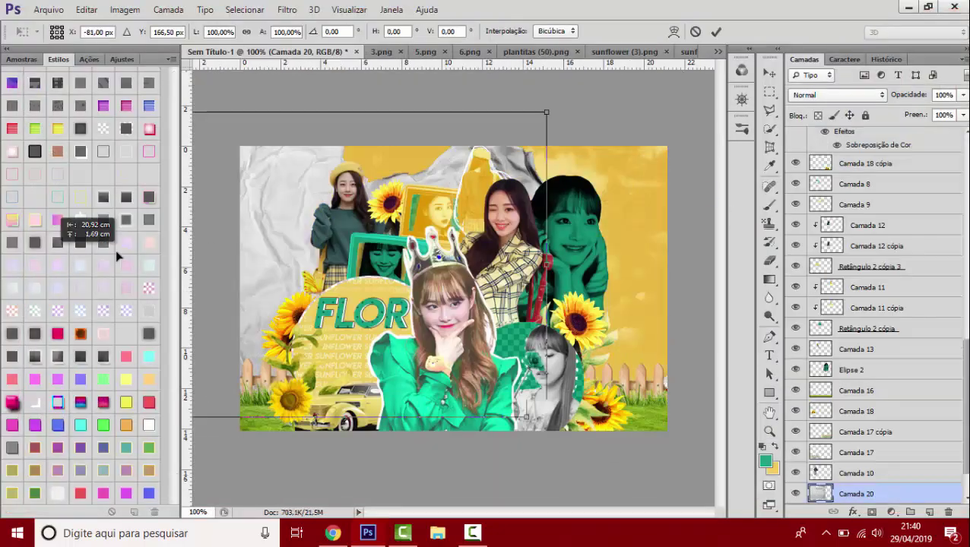
{"action": "left_click_drag", "start_coordinate": [117, 256], "coordinate": [455, 365]}
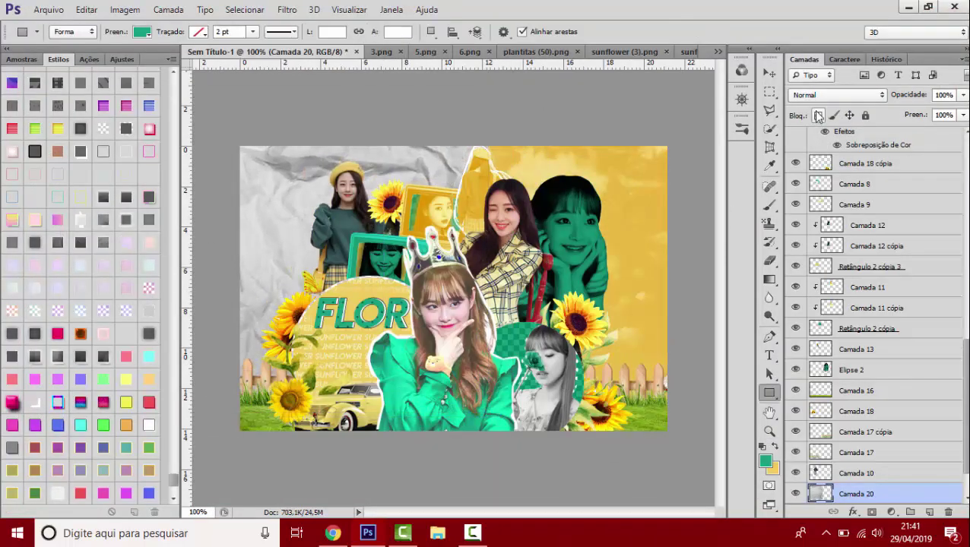
- Draw a yellow rectangle over the collage and rasterize its layer
{"action": "key", "text": "x"}
{"action": "left_click_drag", "start_coordinate": [709, 401], "coordinate": [474, 70]}
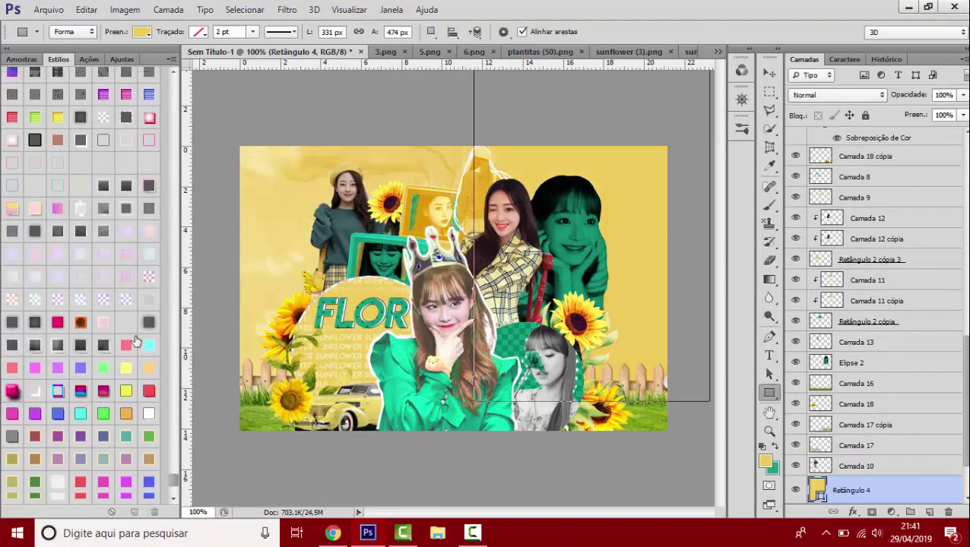
{"action": "scroll", "coordinate": [94, 186], "scroll_direction": "up", "scroll_amount": 2}
{"action": "right_click", "coordinate": [852, 490]}
{"action": "left_click", "coordinate": [753, 136]}
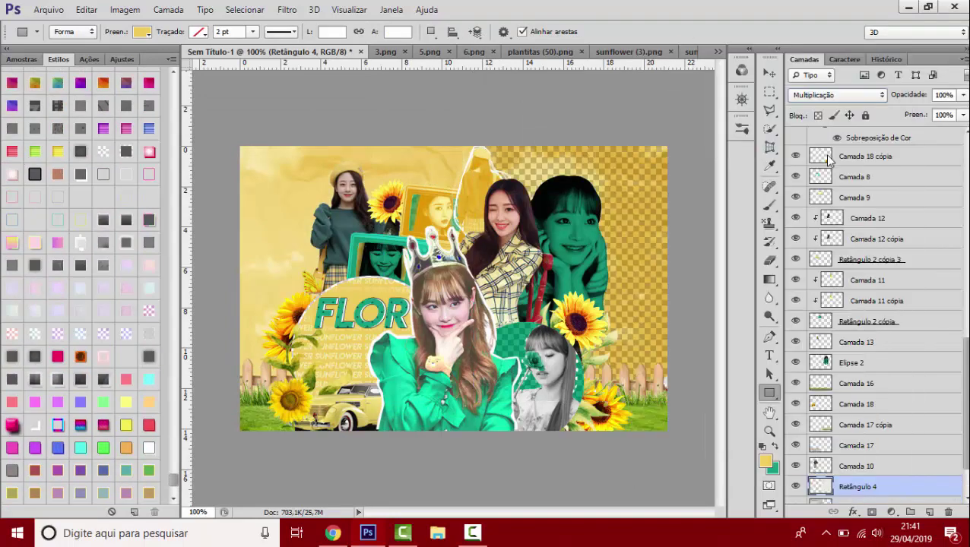
{"action": "key", "text": "ctrl+o"}
- Open the BASEEE (8) splatter base from the bases folder
{"action": "left_click", "coordinate": [298, 40]}
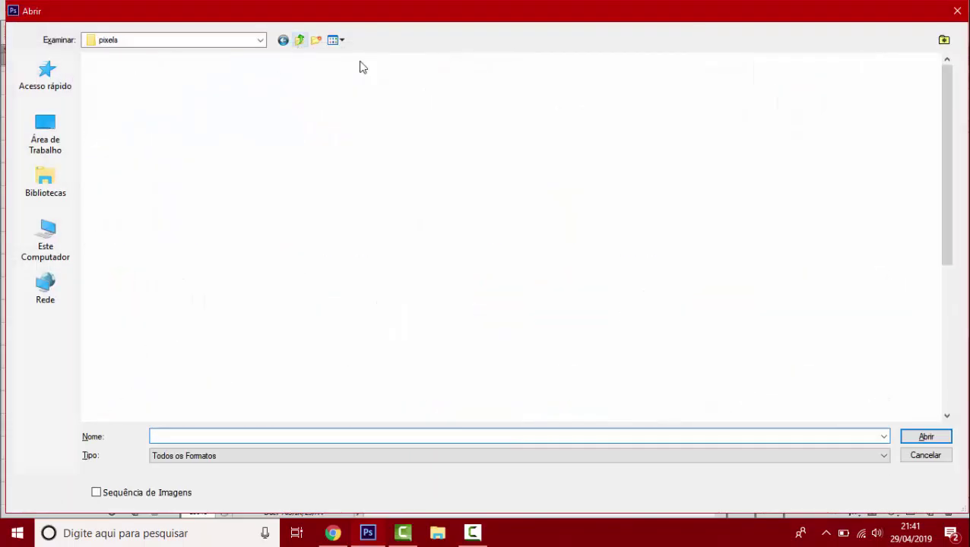
{"action": "double_click", "coordinate": [590, 206]}
{"action": "key", "text": "Right"}
{"action": "key", "text": "Right"}
{"action": "key", "text": "Right"}
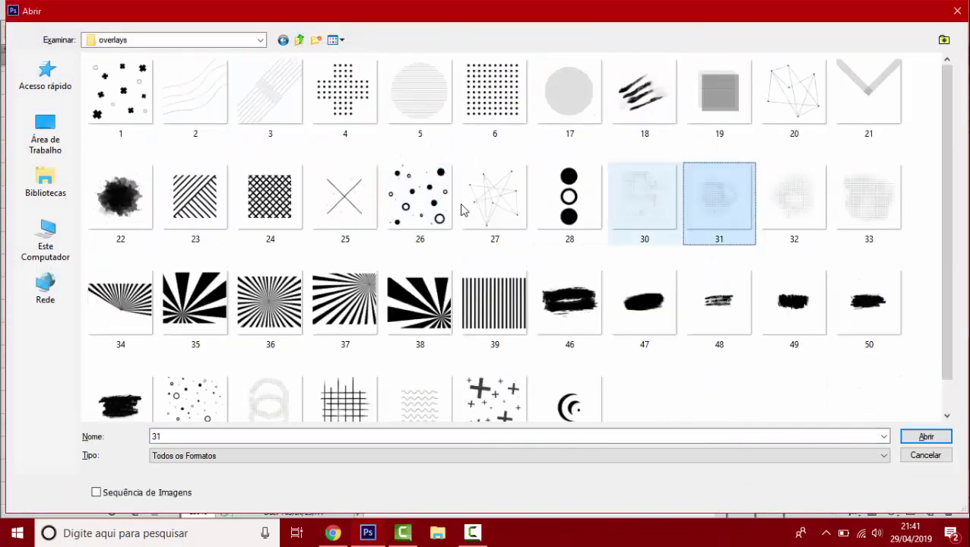
{"action": "left_click", "coordinate": [299, 40]}
{"action": "double_click", "coordinate": [516, 95]}
{"action": "scroll", "coordinate": [511, 372], "scroll_direction": "down", "scroll_amount": 15}
{"action": "left_click", "coordinate": [511, 373]}
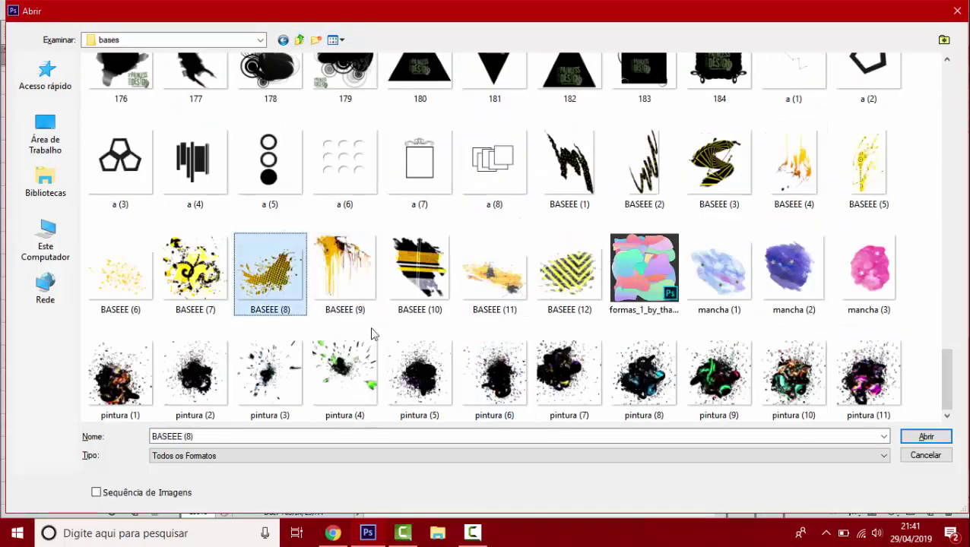
{"action": "double_click", "coordinate": [288, 268]}
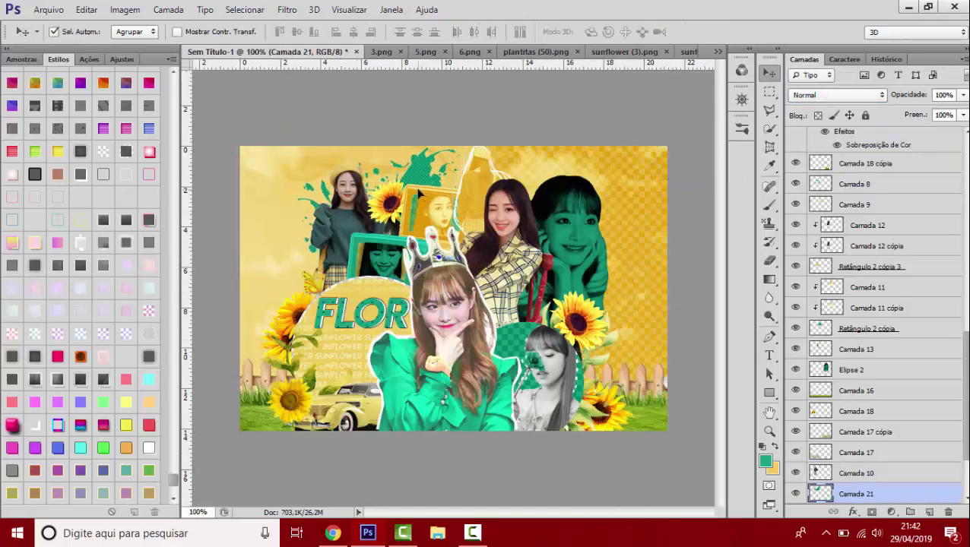
- Bring up the Open dialog again and go up out of the bases folder
{"action": "key", "text": "ctrl+o"}
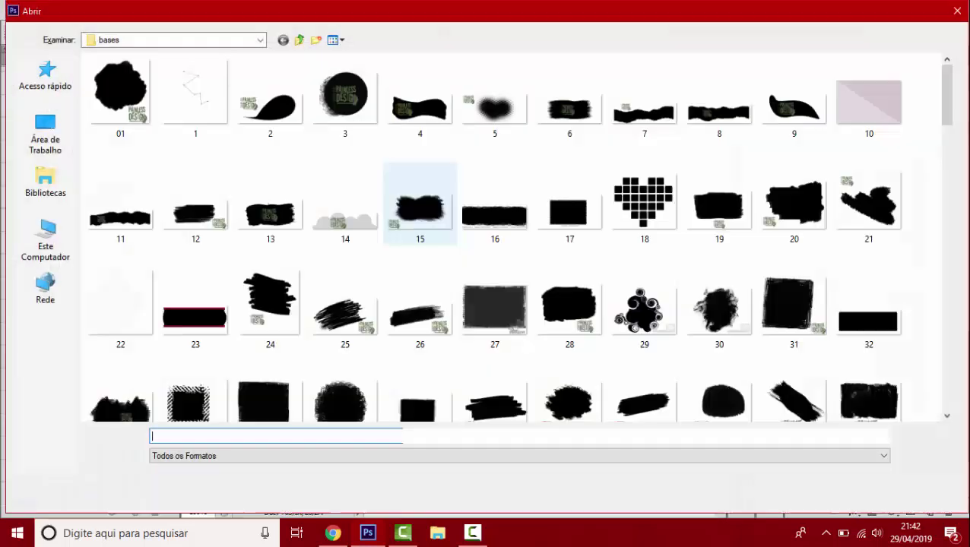
{"action": "scroll", "coordinate": [380, 197], "scroll_direction": "down", "scroll_amount": 7}
{"action": "left_click", "coordinate": [298, 41]}
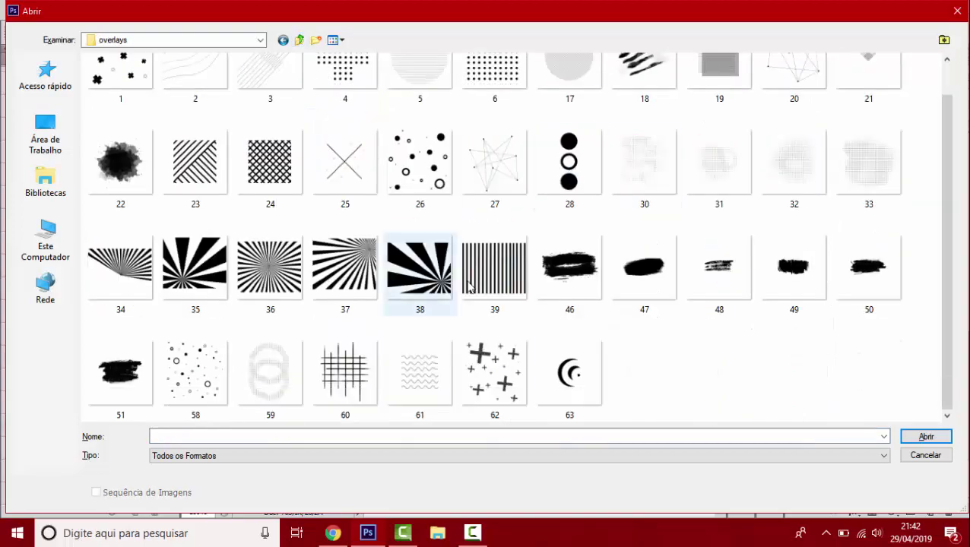
- Add overlay 62 cross sparkles and a clipped pattern rectangle, duplicated to the right
{"action": "left_click", "coordinate": [493, 400]}
{"action": "key", "text": "Return"}
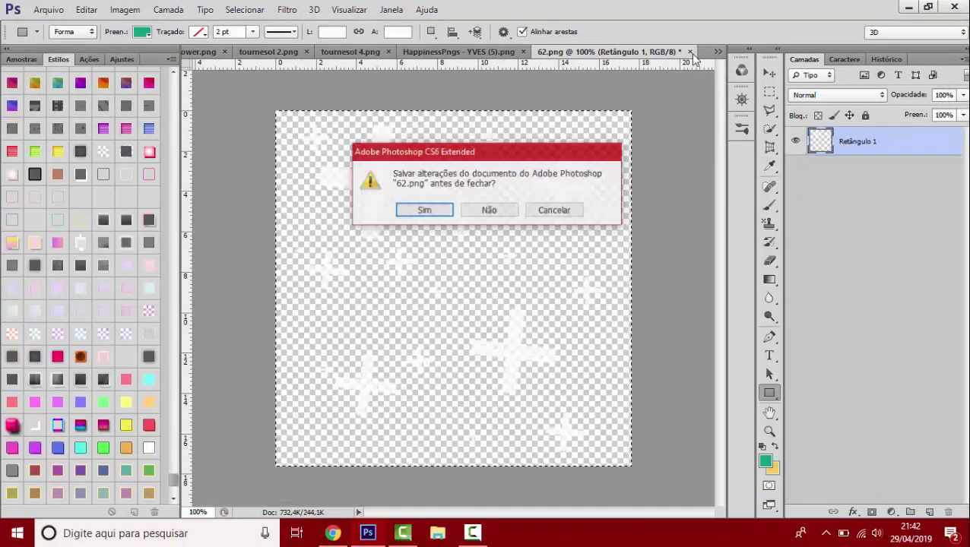
{"action": "key", "text": "ctrl+alt+t"}
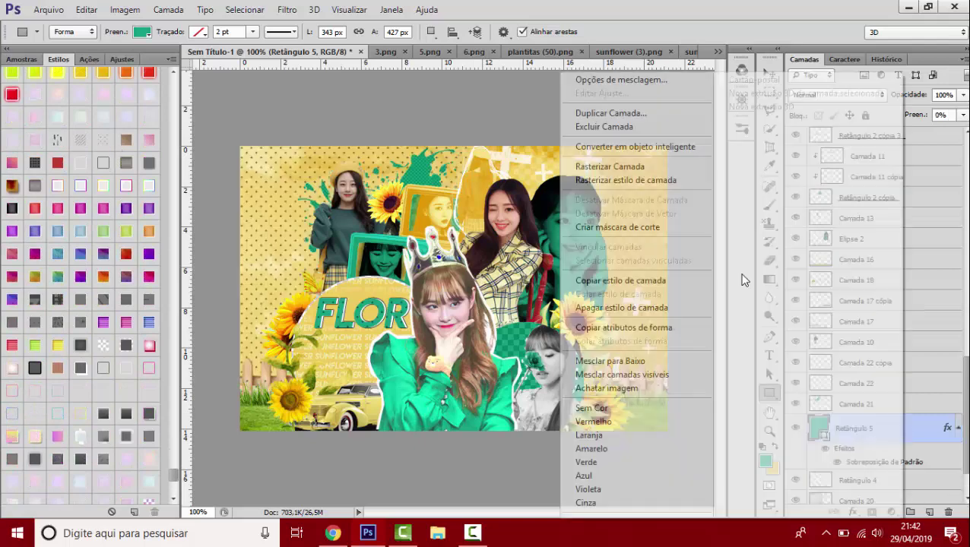
{"action": "key", "text": "ctrl+alt+g"}
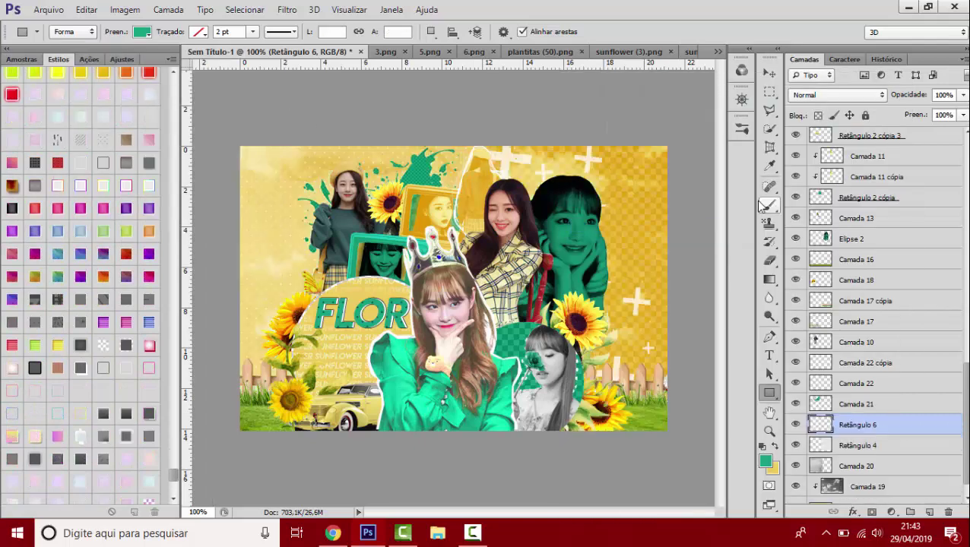
{"action": "key", "text": "ctrl+alt+t"}
{"action": "left_click_drag", "start_coordinate": [321, 226], "coordinate": [566, 257]}
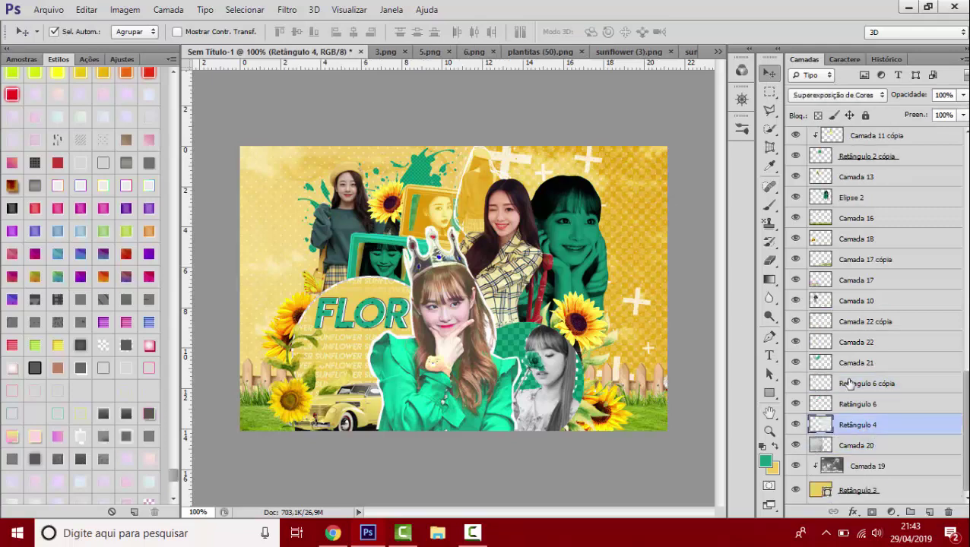
- Draw a pattern-filled circle on the collage's left and duplicate it
{"action": "key", "text": "ctrl+o"}
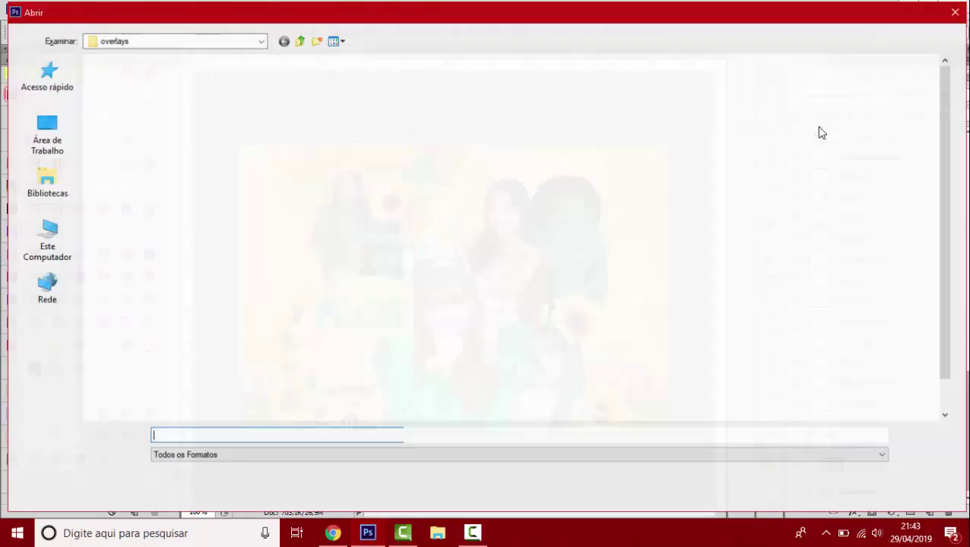
{"action": "left_click", "coordinate": [569, 208]}
{"action": "key", "text": "Escape"}
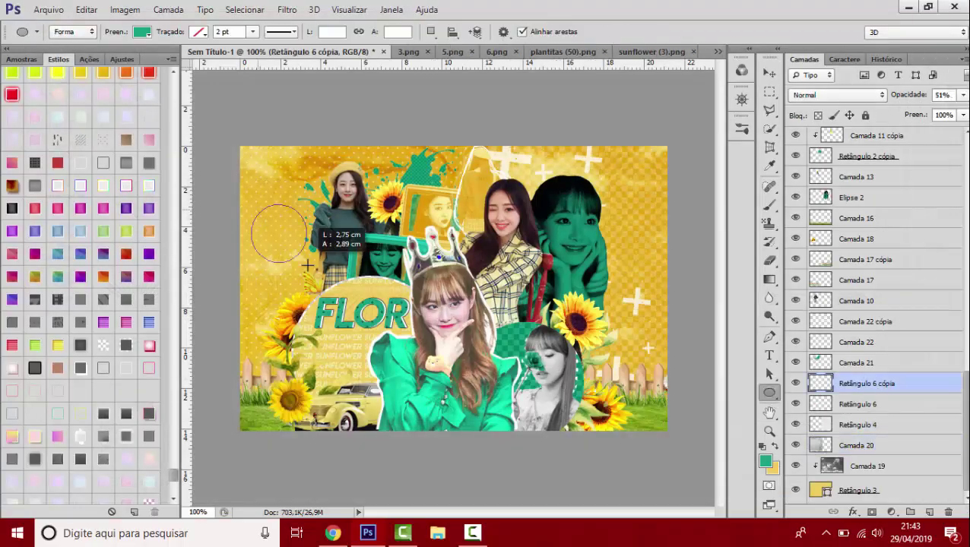
{"action": "left_click_drag", "start_coordinate": [252, 205], "coordinate": [322, 278]}
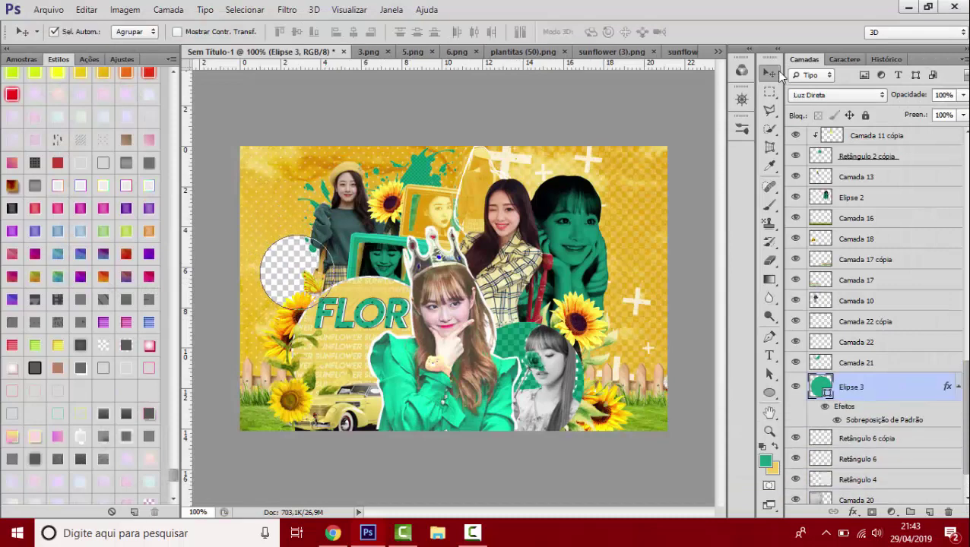
{"action": "key", "text": "ctrl+j"}
{"action": "left_click", "coordinate": [365, 287]}
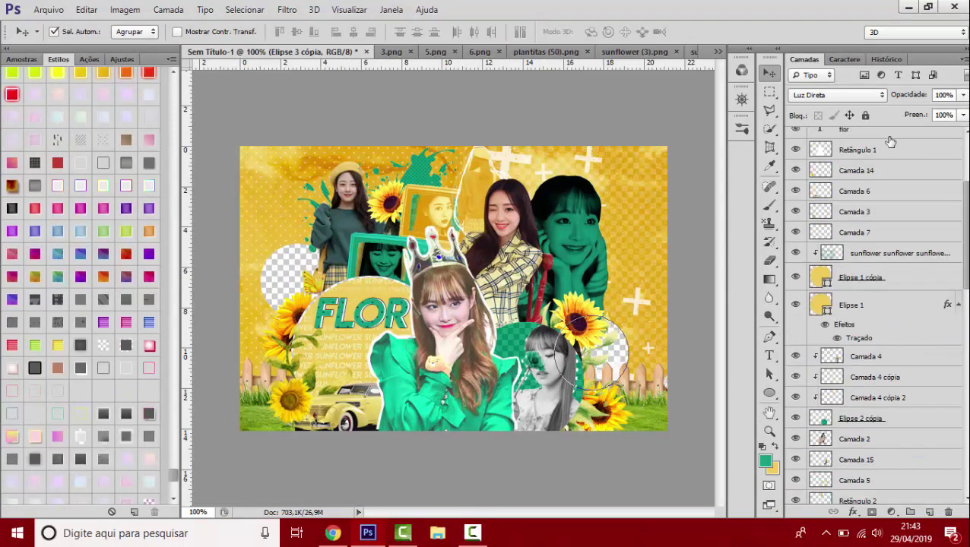
- Add a green bar beside the right-hand face with the first credit text
{"action": "left_click_drag", "start_coordinate": [663, 243], "coordinate": [665, 244]}
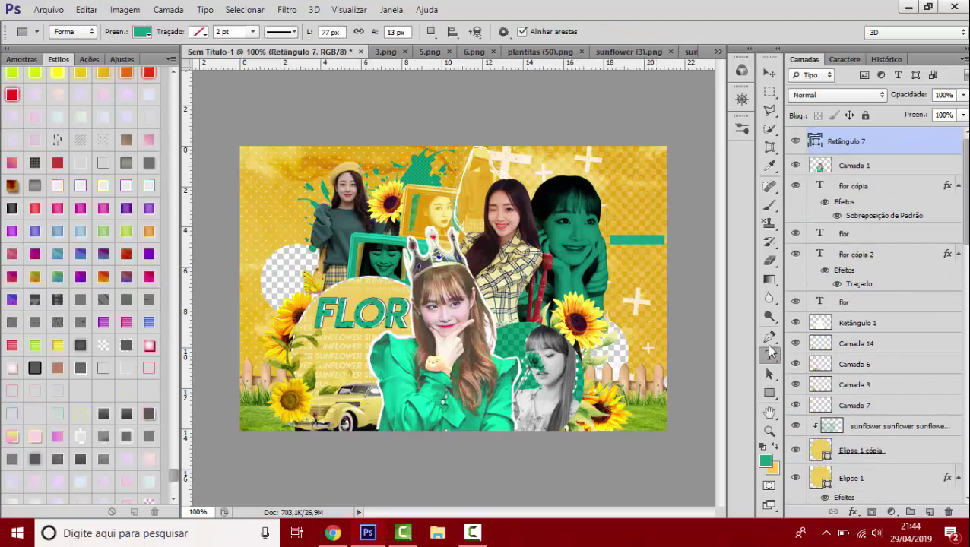
{"action": "key", "text": "ctrl+z"}
{"action": "scroll", "coordinate": [911, 358], "scroll_direction": "down", "scroll_amount": 5}
{"action": "scroll", "coordinate": [849, 259], "scroll_direction": "down", "scroll_amount": 5}
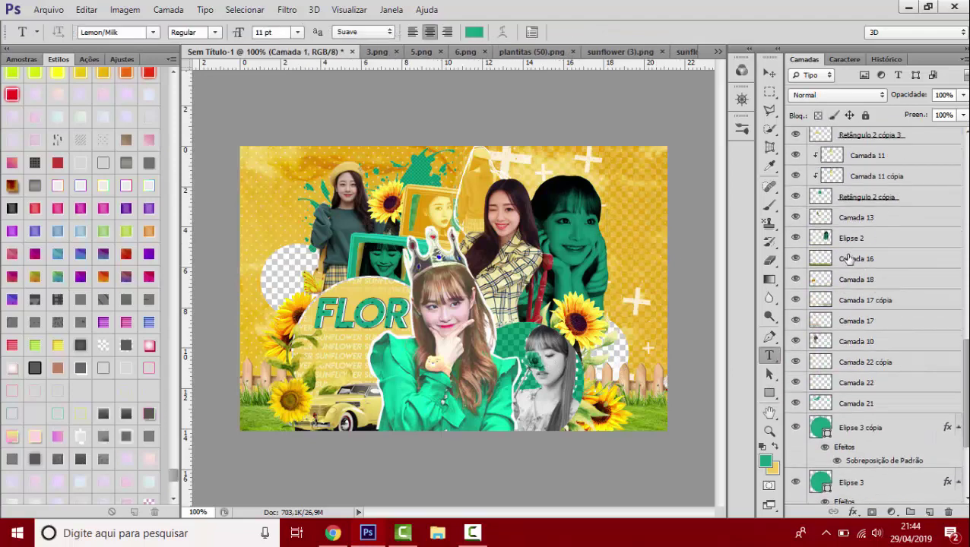
{"action": "left_click_drag", "start_coordinate": [647, 253], "coordinate": [652, 252]}
{"action": "left_click", "coordinate": [767, 76]}
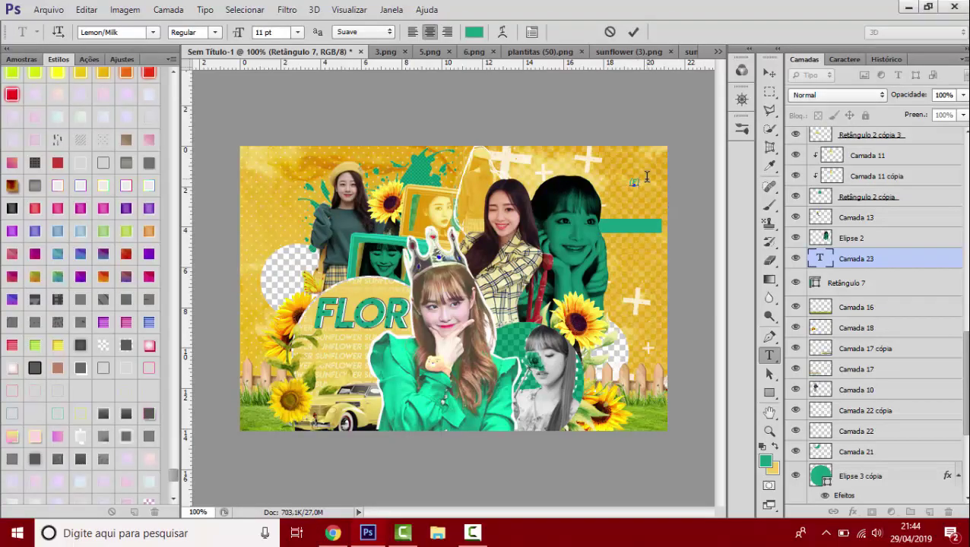
{"action": "type", "text": "(f):goidenstar"}
{"action": "left_click", "coordinate": [769, 73]}
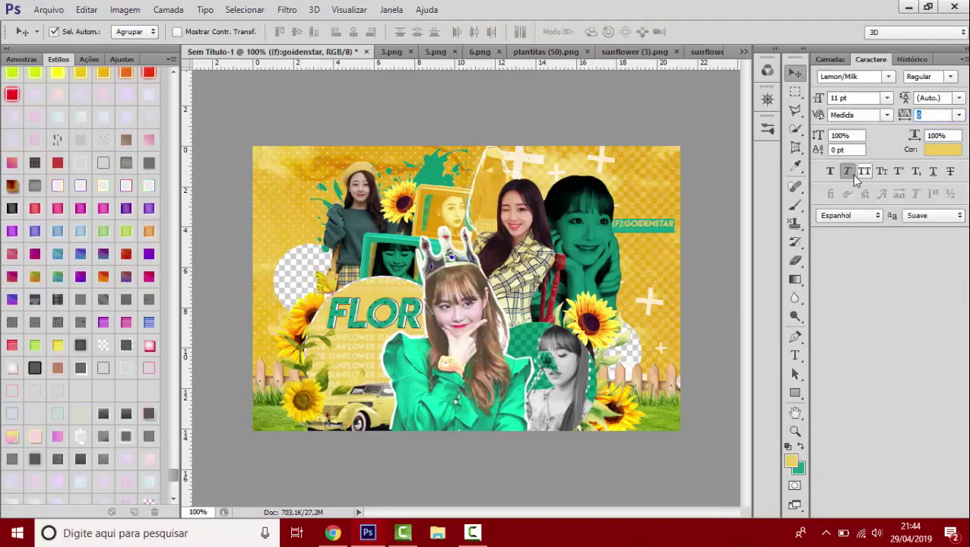
- Duplicate the green bar to the upper left, below Camada 10
{"action": "left_click", "coordinate": [867, 283]}
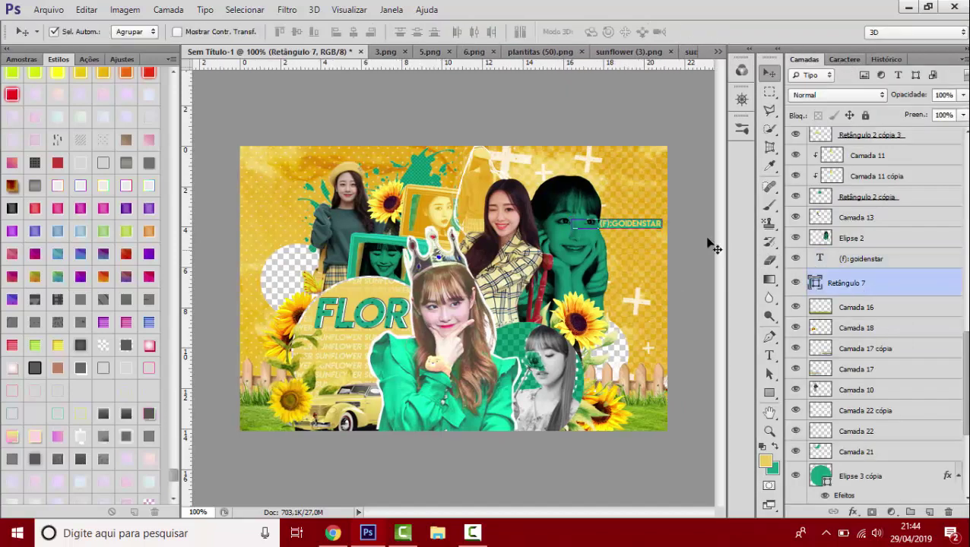
{"action": "key", "text": "ctrl+j"}
{"action": "key", "text": "ctrl+t"}
{"action": "left_click_drag", "start_coordinate": [660, 224], "coordinate": [346, 238]}
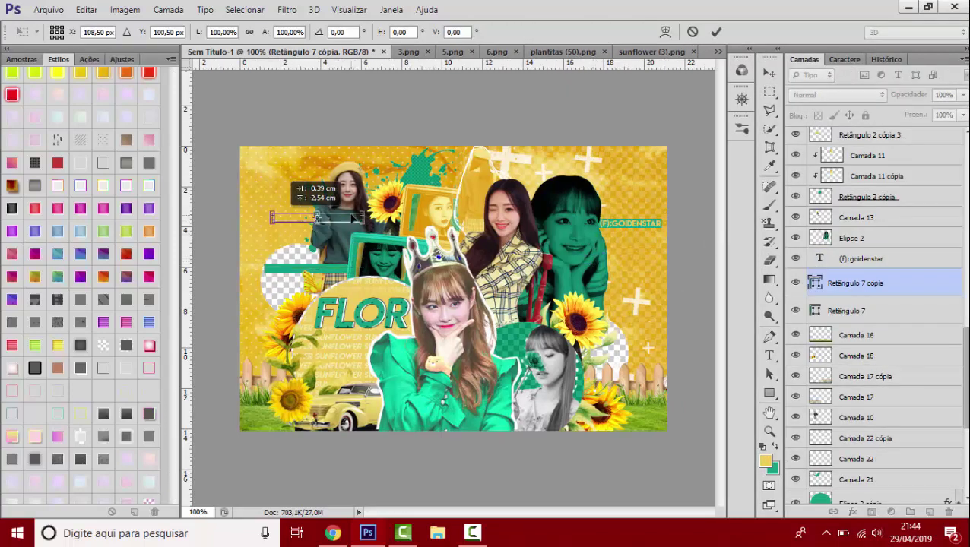
{"action": "key", "text": "Return"}
{"action": "left_click_drag", "start_coordinate": [855, 283], "coordinate": [858, 408]}
- Write the second credit text on the left bar
{"action": "left_click", "coordinate": [769, 355]}
{"action": "left_click", "coordinate": [303, 235]}
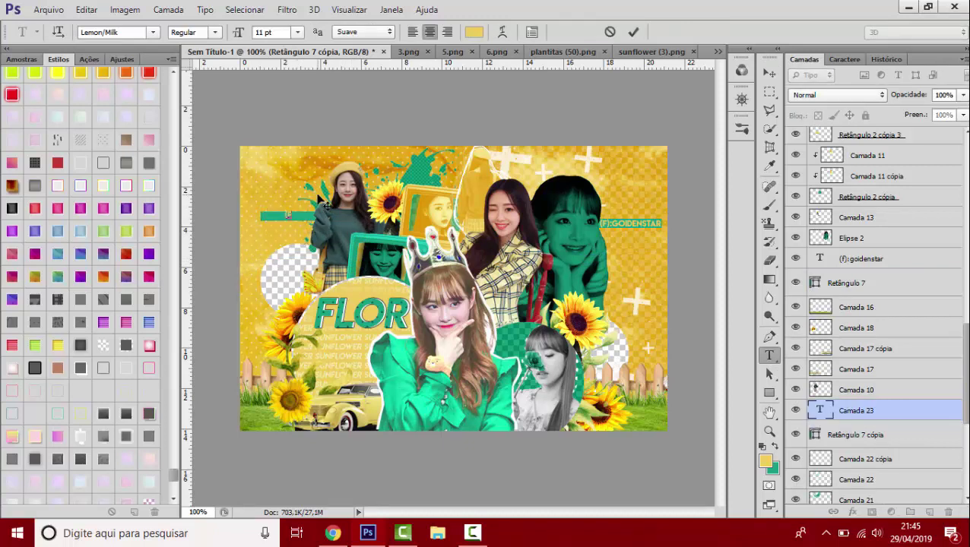
{"action": "left_click", "coordinate": [770, 72]}
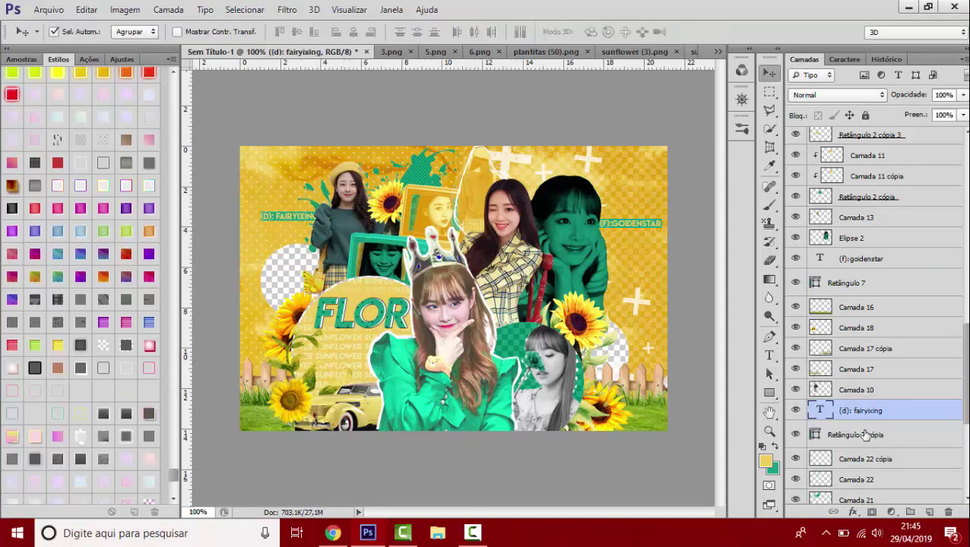
{"action": "left_click", "coordinate": [900, 416]}
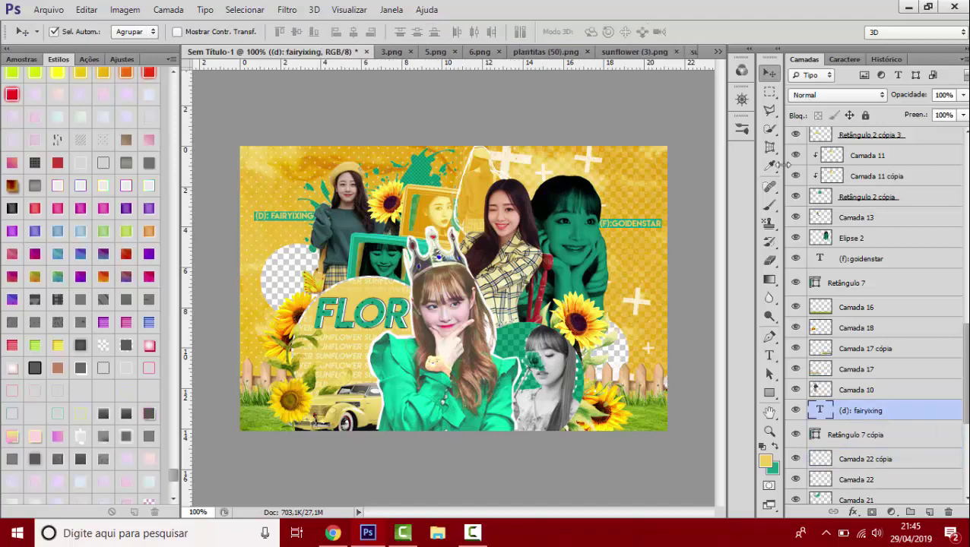
{"action": "scroll", "coordinate": [905, 177], "scroll_direction": "up", "scroll_amount": 5}
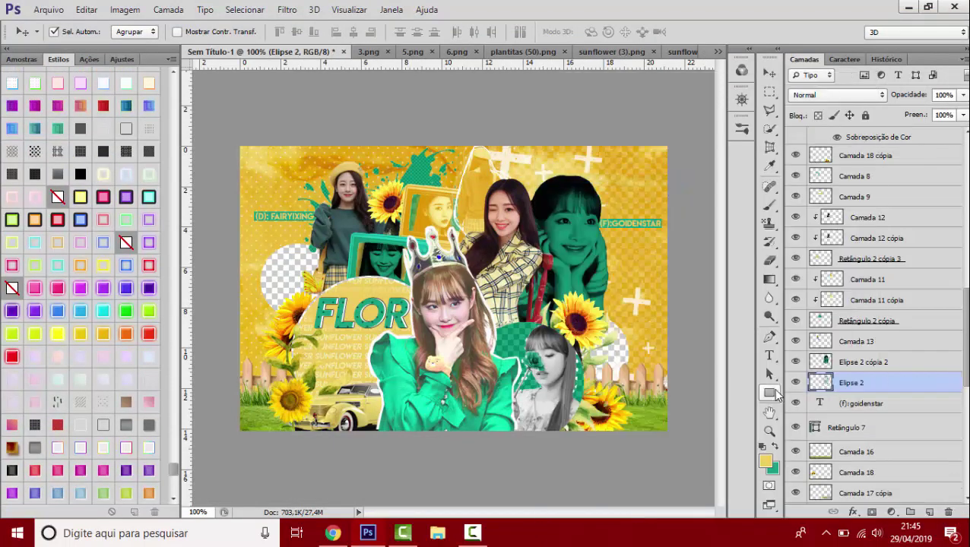
- Draw a rectangle over Elipse 2, merge it down, and place Retângulo 8 below Retângulo 7
{"action": "key", "text": "u"}
{"action": "left_click_drag", "start_coordinate": [524, 159], "coordinate": [658, 366]}
{"action": "left_click", "coordinate": [142, 31]}
{"action": "left_click", "coordinate": [771, 74]}
{"action": "key", "text": "ctrl+e"}
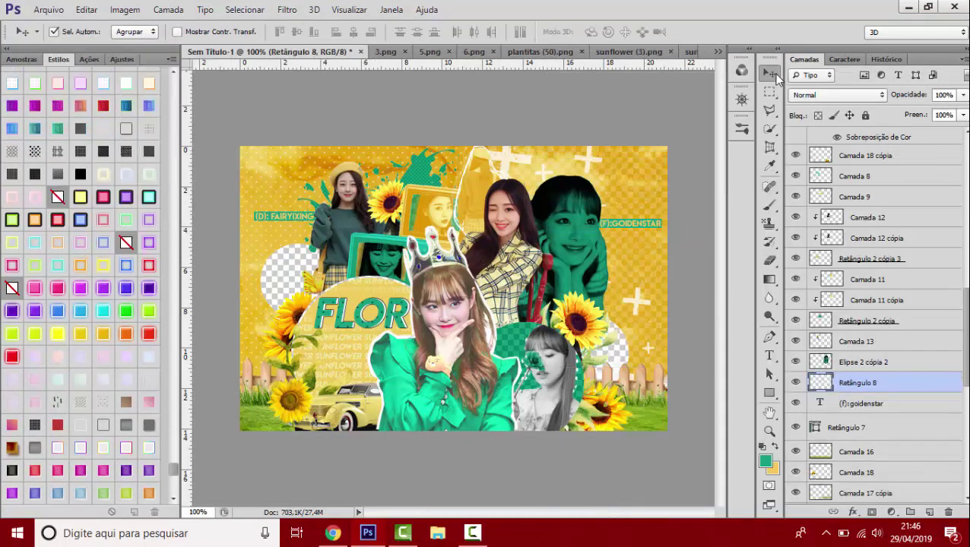
{"action": "left_click_drag", "start_coordinate": [858, 387], "coordinate": [843, 424]}
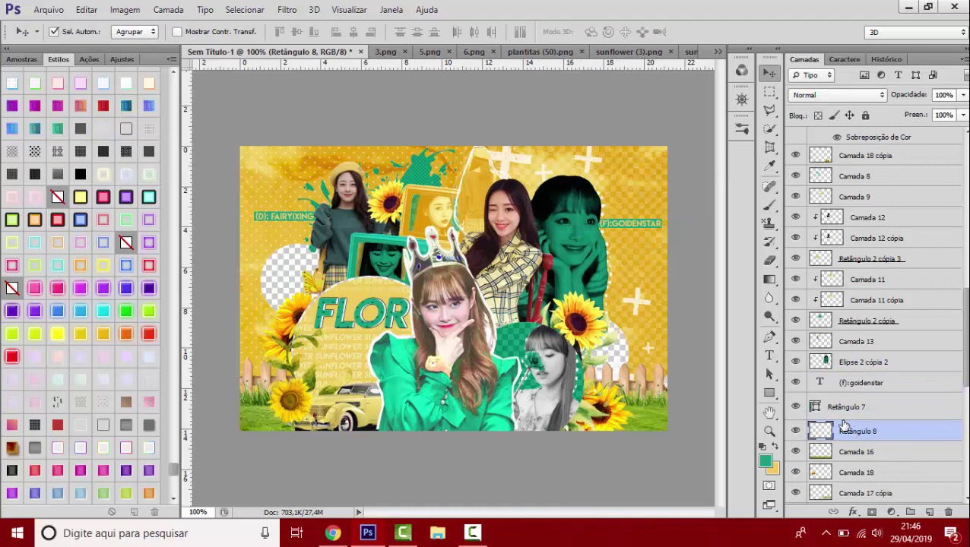
- Apply a Motion Blur filter to the Camada 2 layer
{"action": "scroll", "coordinate": [843, 426], "scroll_direction": "up", "scroll_amount": 2}
{"action": "scroll", "coordinate": [844, 425], "scroll_direction": "up", "scroll_amount": 8}
{"action": "left_click", "coordinate": [854, 316]}
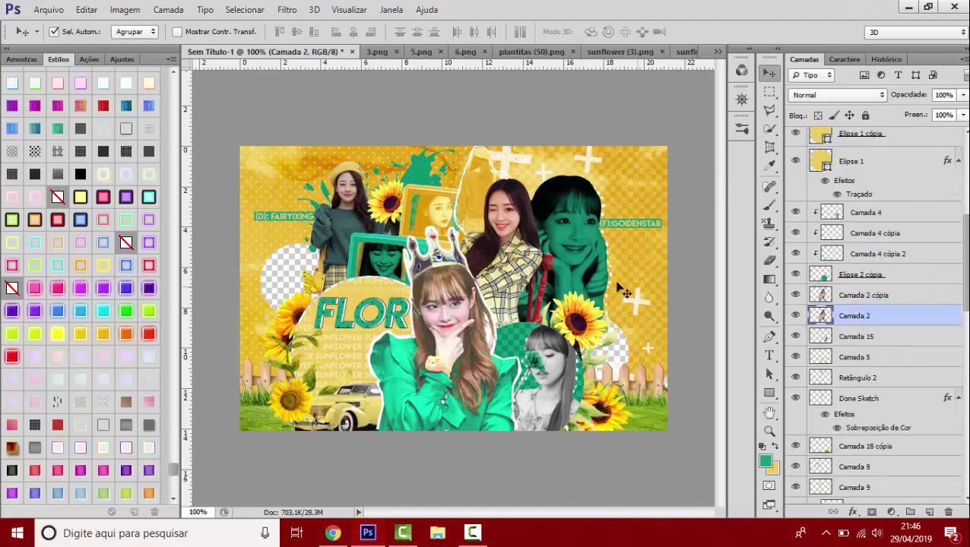
{"action": "left_click", "coordinate": [287, 10]}
{"action": "left_click", "coordinate": [532, 310]}
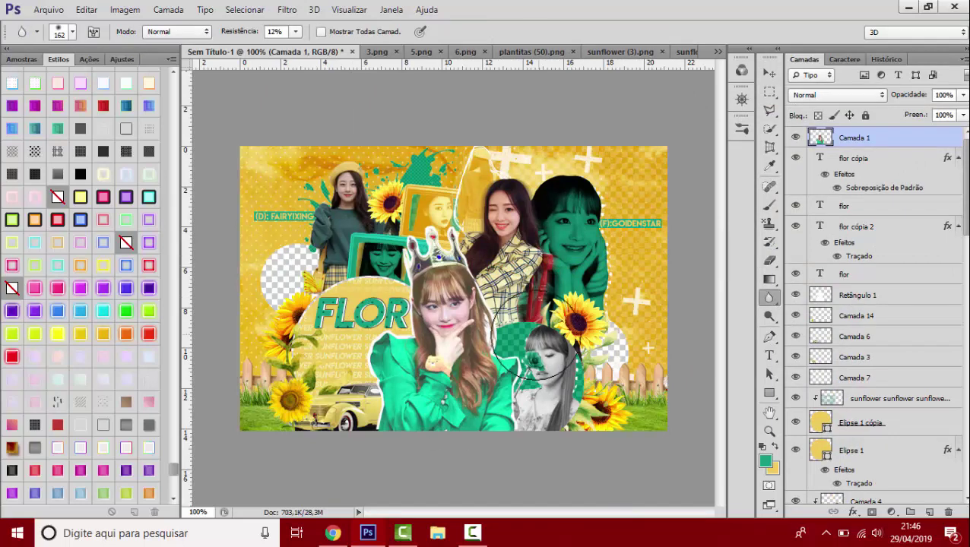
- Reorder a layer in the stack and select Camada 10
{"action": "left_click_drag", "start_coordinate": [819, 383], "coordinate": [839, 149]}
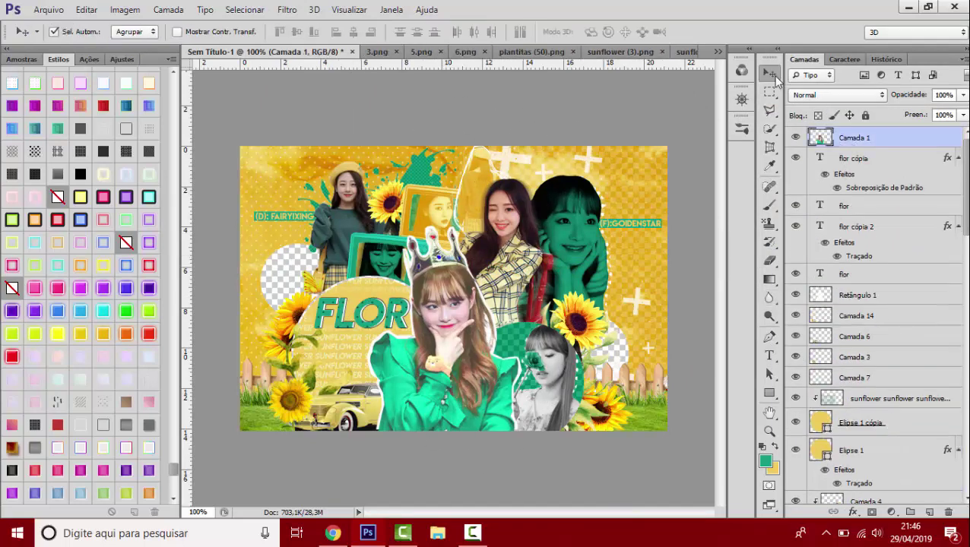
{"action": "scroll", "coordinate": [870, 402], "scroll_direction": "down", "scroll_amount": 3}
{"action": "scroll", "coordinate": [870, 403], "scroll_direction": "down", "scroll_amount": 3}
{"action": "scroll", "coordinate": [870, 403], "scroll_direction": "down", "scroll_amount": 3}
{"action": "left_click", "coordinate": [876, 392]}
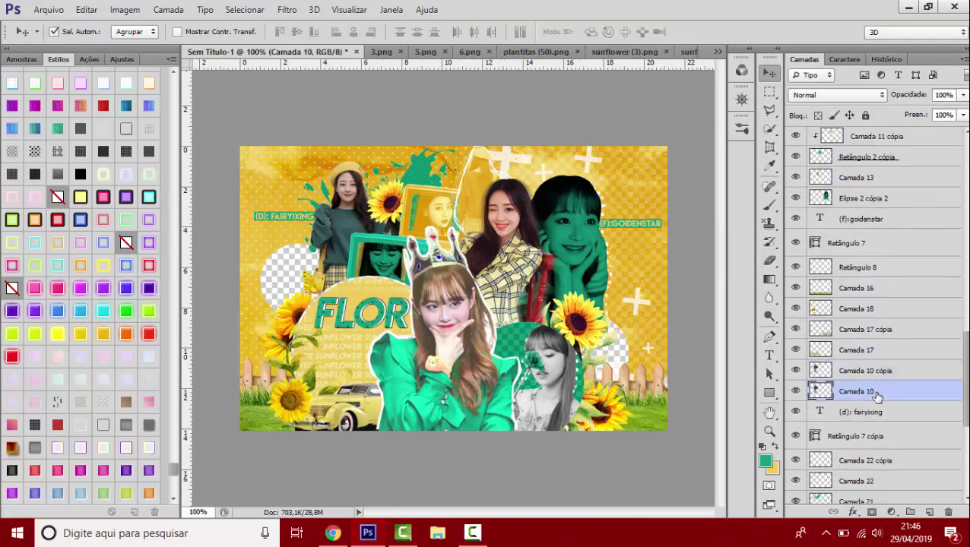
{"action": "scroll", "coordinate": [876, 392], "scroll_direction": "up", "scroll_amount": 5}
- Place a PNG from the rede sociais series folder as Camada 23 and duplicate it
{"action": "key", "text": "ctrl+o"}
{"action": "double_click", "coordinate": [761, 214]}
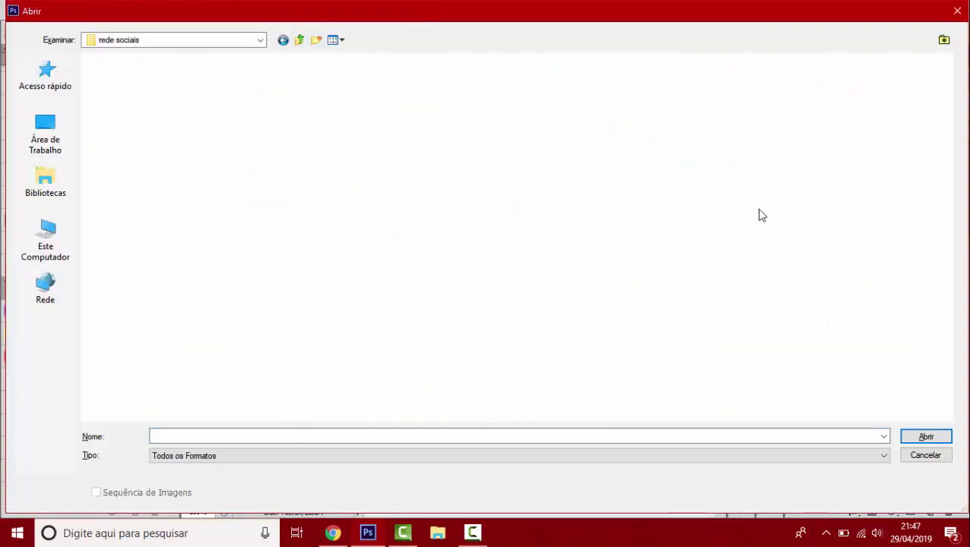
{"action": "double_click", "coordinate": [151, 183]}
{"action": "double_click", "coordinate": [489, 225]}
{"action": "key", "text": "Return"}
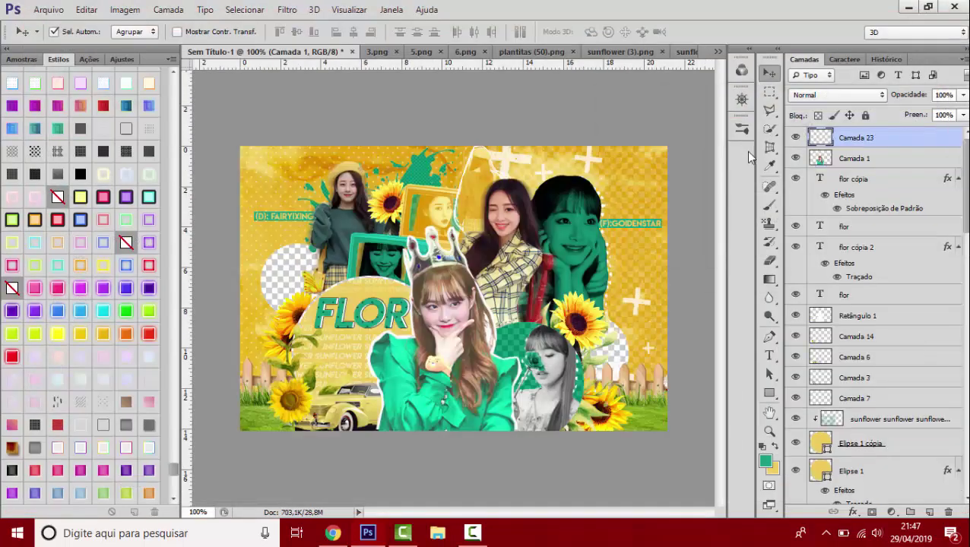
{"action": "key", "text": "ctrl+plus"}
{"action": "key", "text": "ctrl+t"}
{"action": "key", "text": "Return"}
{"action": "key", "text": "ctrl+minus"}
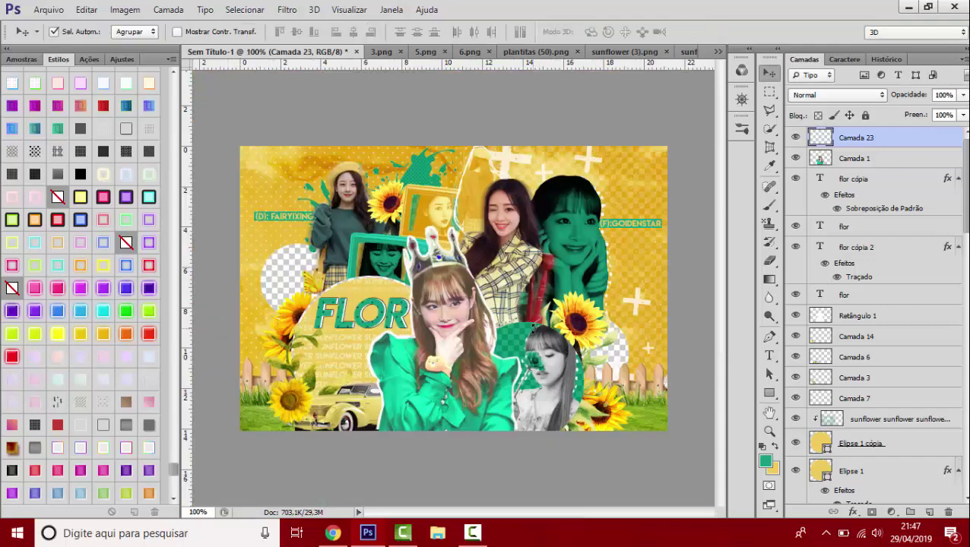
{"action": "key", "text": "ctrl+j"}
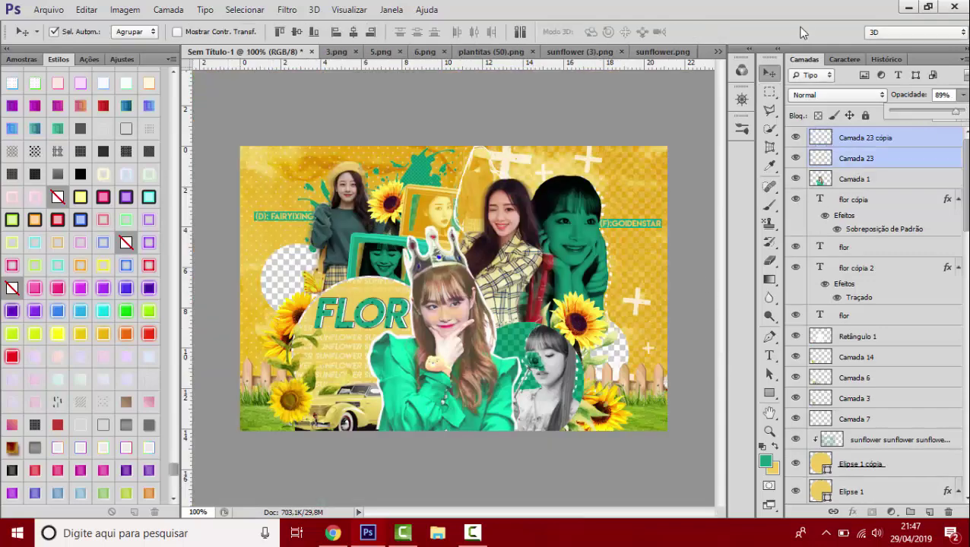
- Open a light texture from the texturas/light.snow folder
{"action": "key", "text": "ctrl+o"}
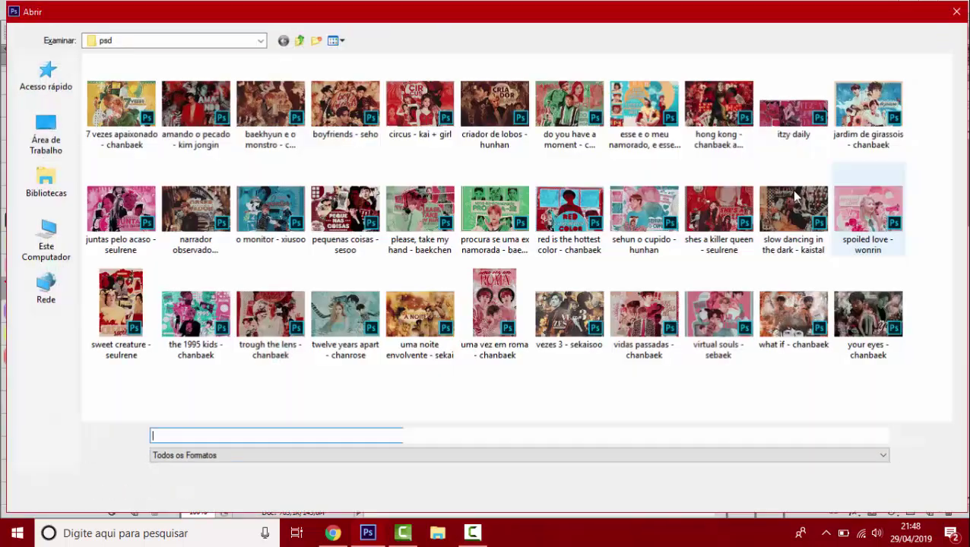
{"action": "left_click", "coordinate": [300, 41]}
{"action": "double_click", "coordinate": [866, 97]}
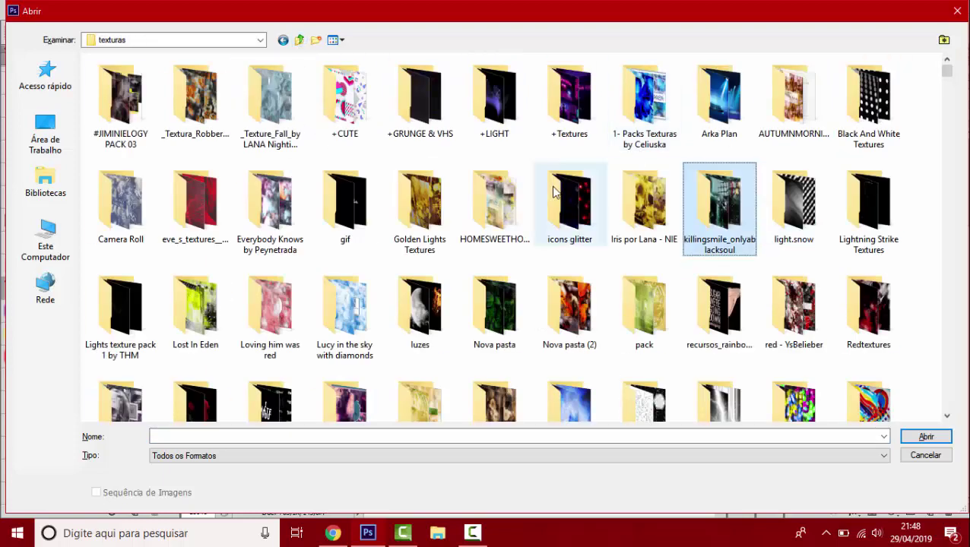
{"action": "double_click", "coordinate": [569, 201]}
{"action": "left_click", "coordinate": [283, 40]}
{"action": "double_click", "coordinate": [794, 201]}
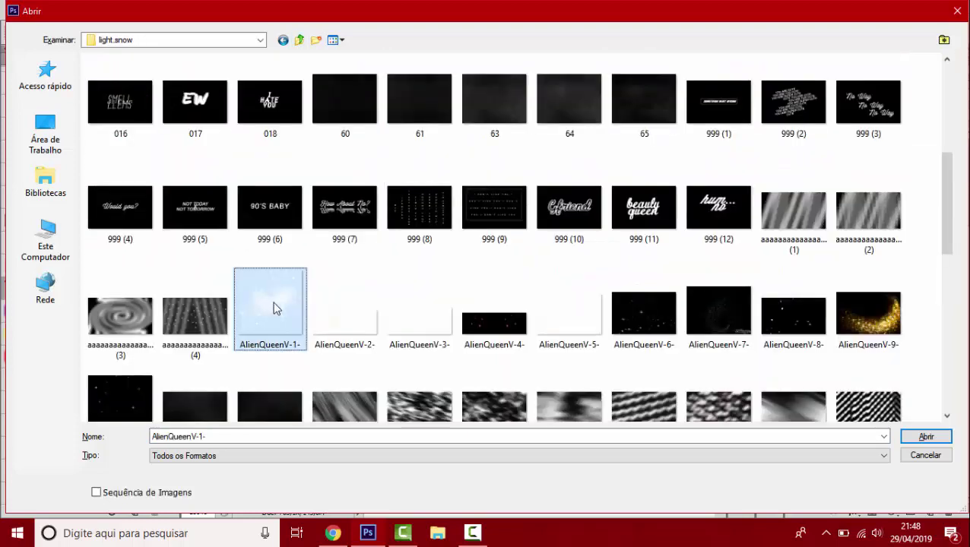
{"action": "double_click", "coordinate": [275, 307]}
- Bring the light texture into the collage and scale it to cover the canvas
{"action": "key", "text": "ctrl+Tab"}
{"action": "scroll", "coordinate": [874, 319], "scroll_direction": "down", "scroll_amount": 10}
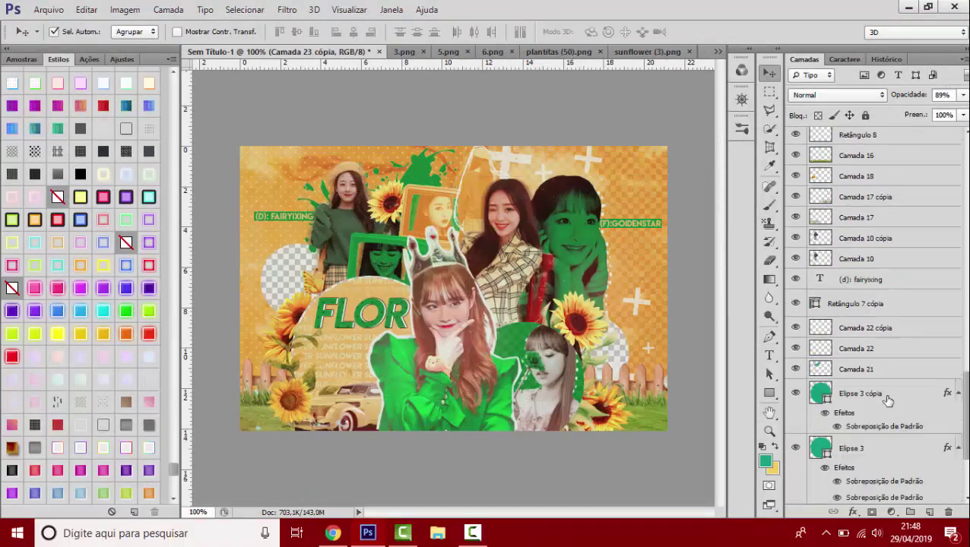
{"action": "key", "text": "ctrl+t"}
{"action": "key", "text": "ctrl+minus"}
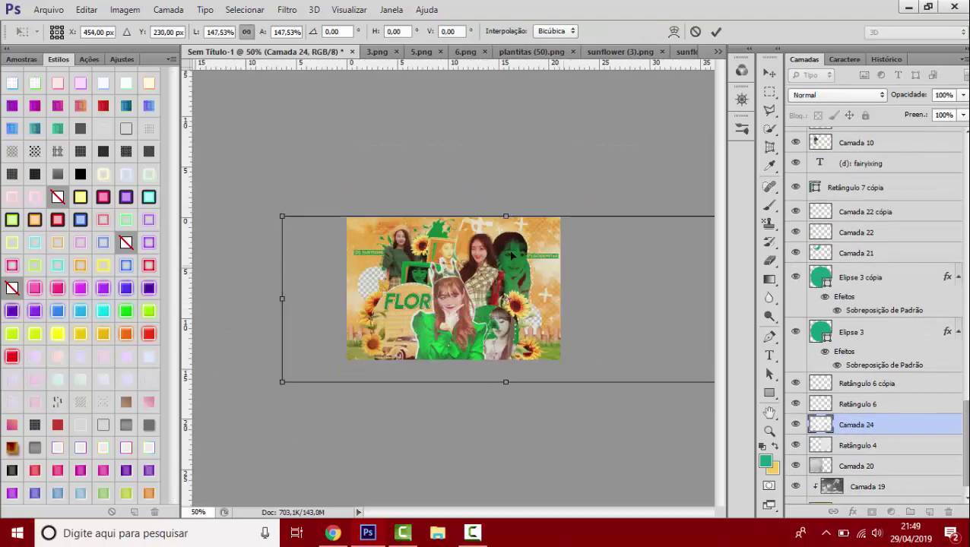
{"action": "key", "text": "Escape"}
{"action": "key", "text": "b"}
{"action": "left_click", "coordinate": [87, 31]}
{"action": "key", "text": "Escape"}
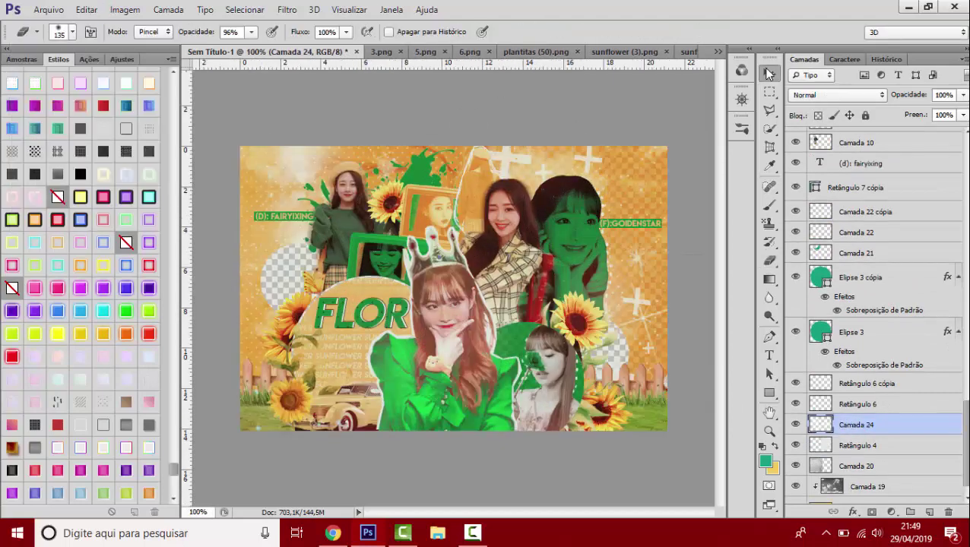
- Duplicate the texture layer as Camada 24 cópia and erase part of it
{"action": "key", "text": "v"}
{"action": "key", "text": "ctrl+j"}
{"action": "scroll", "coordinate": [916, 430], "scroll_direction": "up", "scroll_amount": 5}
{"action": "scroll", "coordinate": [916, 430], "scroll_direction": "up", "scroll_amount": 5}
{"action": "scroll", "coordinate": [915, 431], "scroll_direction": "up", "scroll_amount": 5}
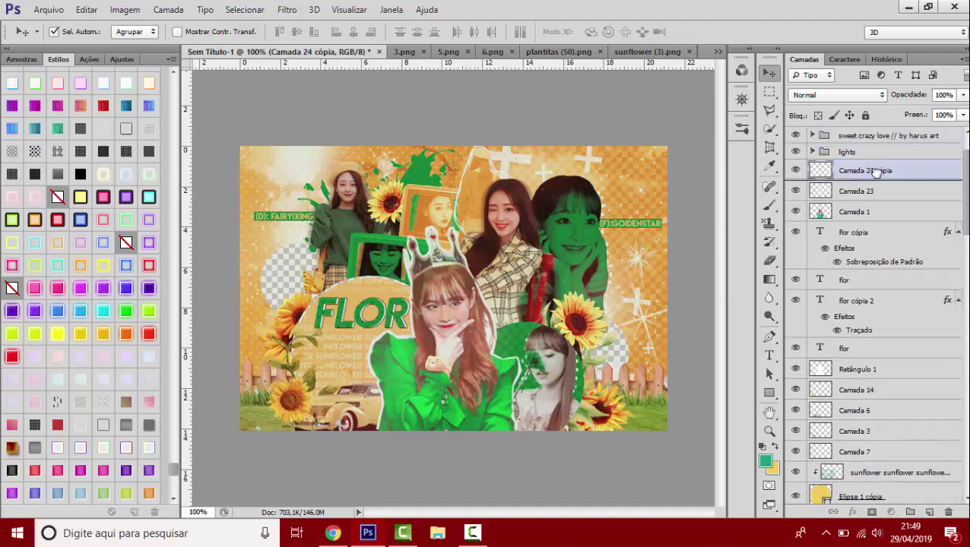
{"action": "key", "text": "e"}
{"action": "mouse_move", "coordinate": [342, 281]}
{"action": "left_mouse_down"}
{"action": "mouse_move", "coordinate": [458, 299]}
{"action": "mouse_move", "coordinate": [425, 334]}
{"action": "left_mouse_up"}
- Mask Camada 24 cópia with soft brushing around the faces, then begin saving under a new name
{"action": "key", "text": "ctrl+alt+z"}
{"action": "key", "text": "ctrl+alt+z"}
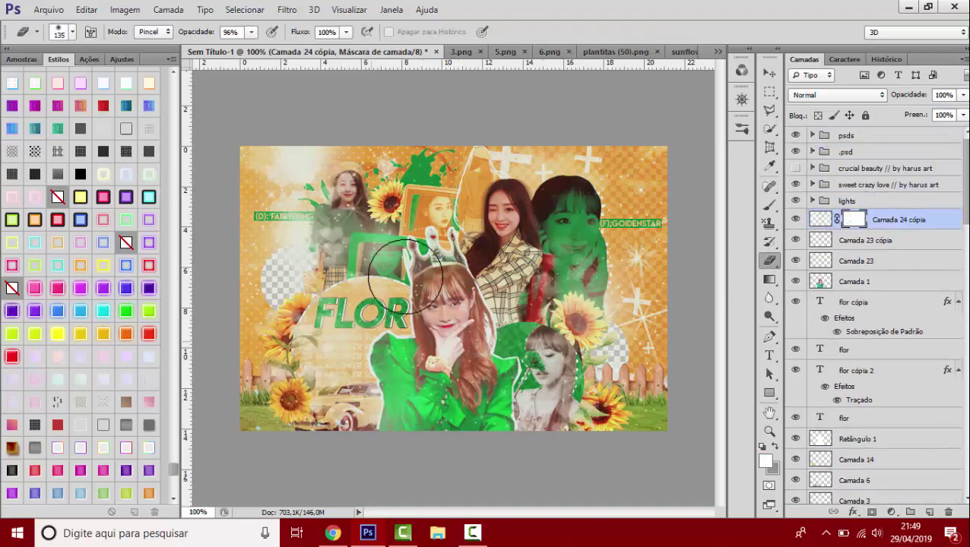
{"action": "left_click_drag", "start_coordinate": [403, 274], "coordinate": [345, 209]}
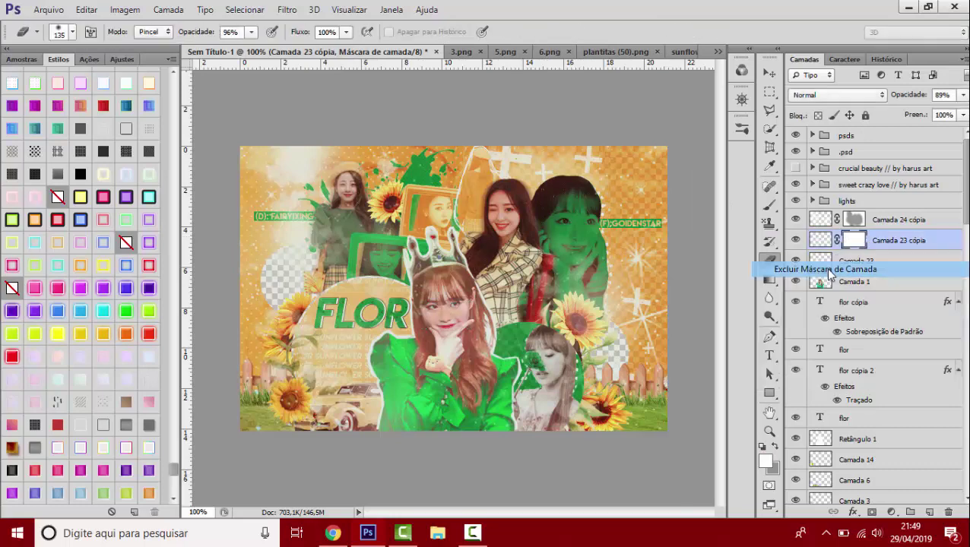
{"action": "key", "text": "ctrl+alt+z"}
{"action": "key", "text": "ctrl+alt+z"}
{"action": "key", "text": "ctrl+shift+z"}
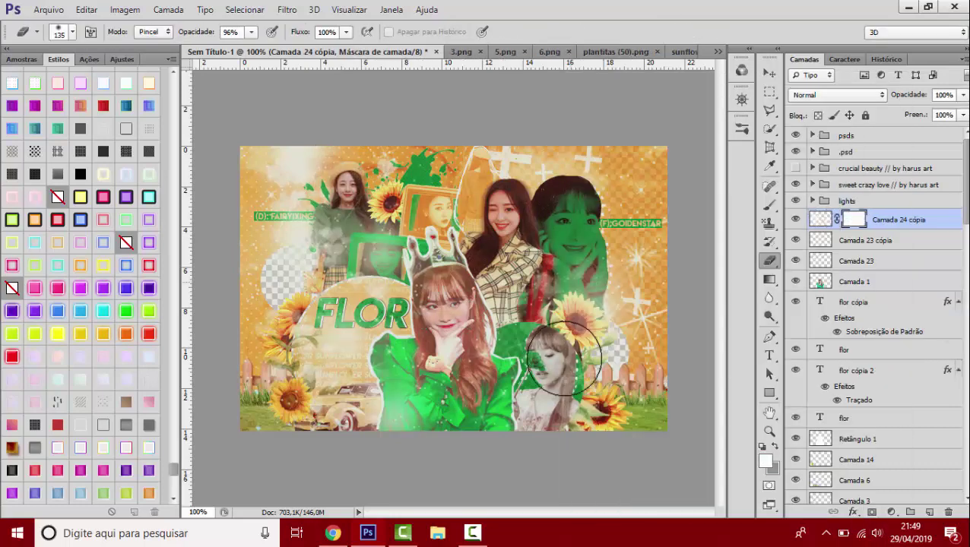
{"action": "key", "text": "ctrl+shift+z"}
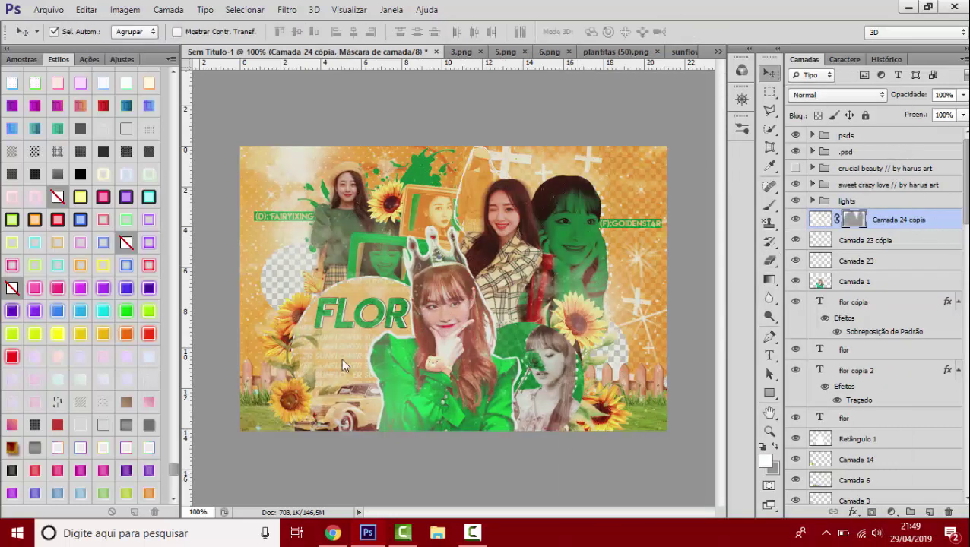
{"action": "key", "text": "ctrl+shift+s"}
{"action": "double_click", "coordinate": [784, 91]}
- Save the collage as 'flor' in the psd folder, then open the Filter menu
{"action": "double_click", "coordinate": [115, 86]}
{"action": "type", "text": "flor"}
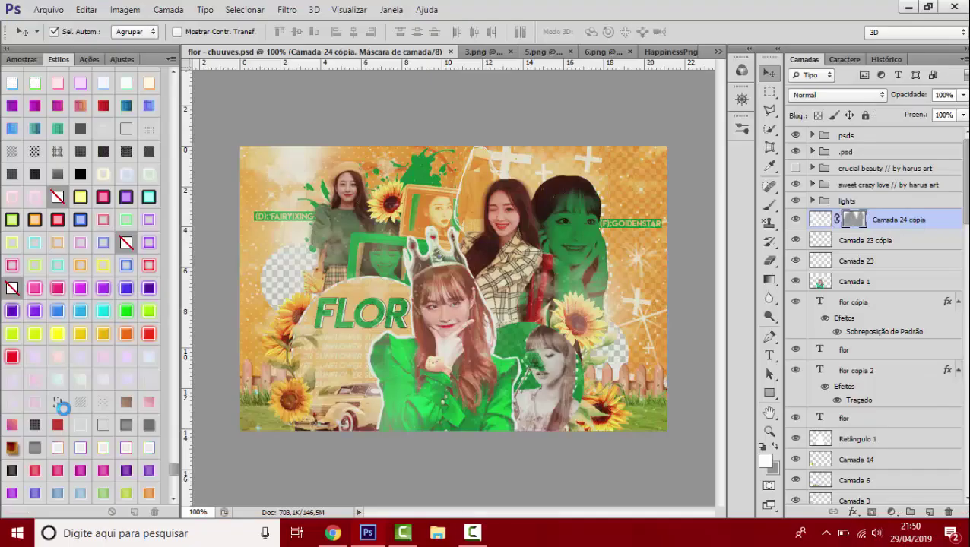
{"action": "left_click", "coordinate": [287, 9]}
{"action": "mouse_move", "coordinate": [308, 296]}
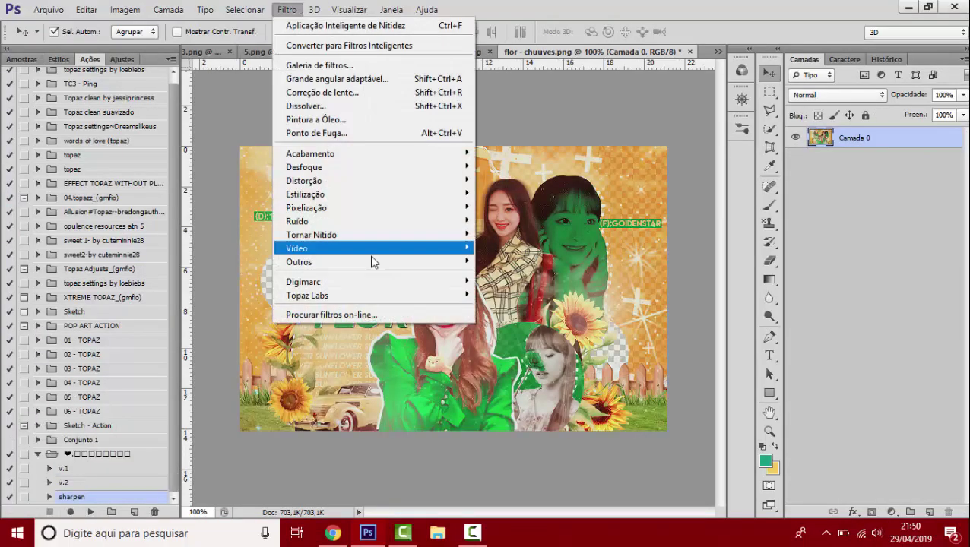